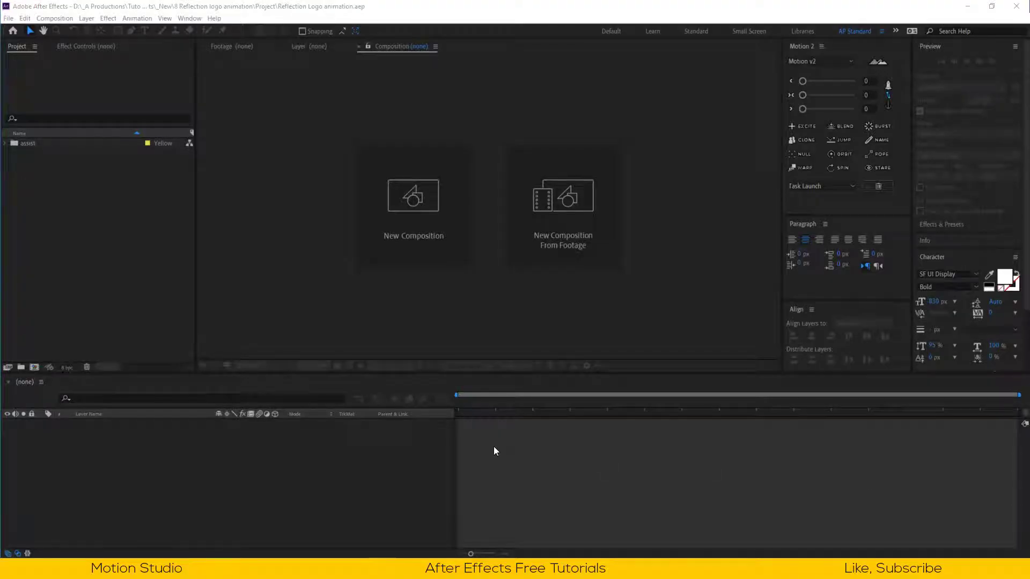
Create a new full-resolution 1920×1080 composition named Logo
left_click(416, 249)
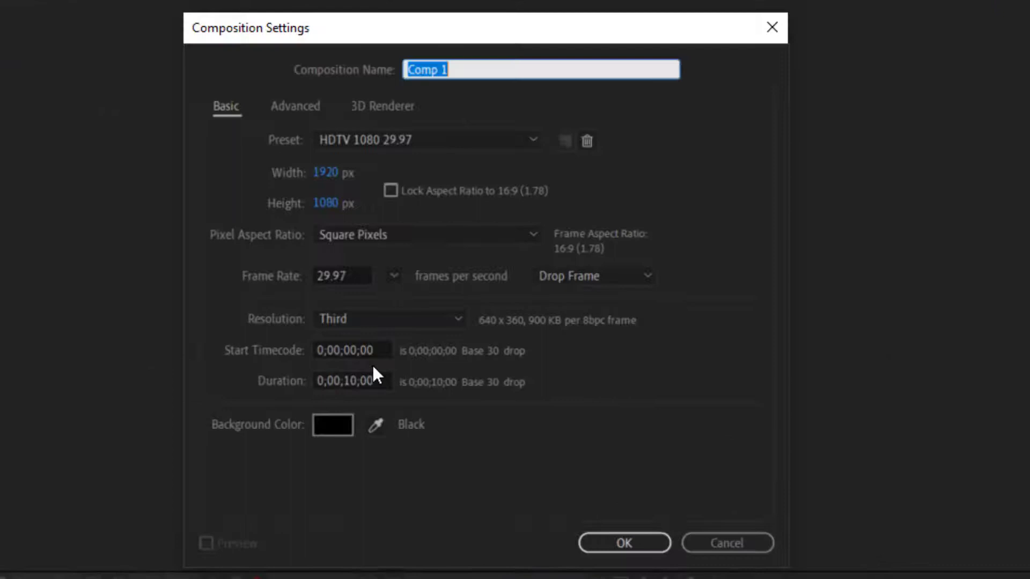
left_click(352, 317)
left_click(370, 336)
left_click(468, 75)
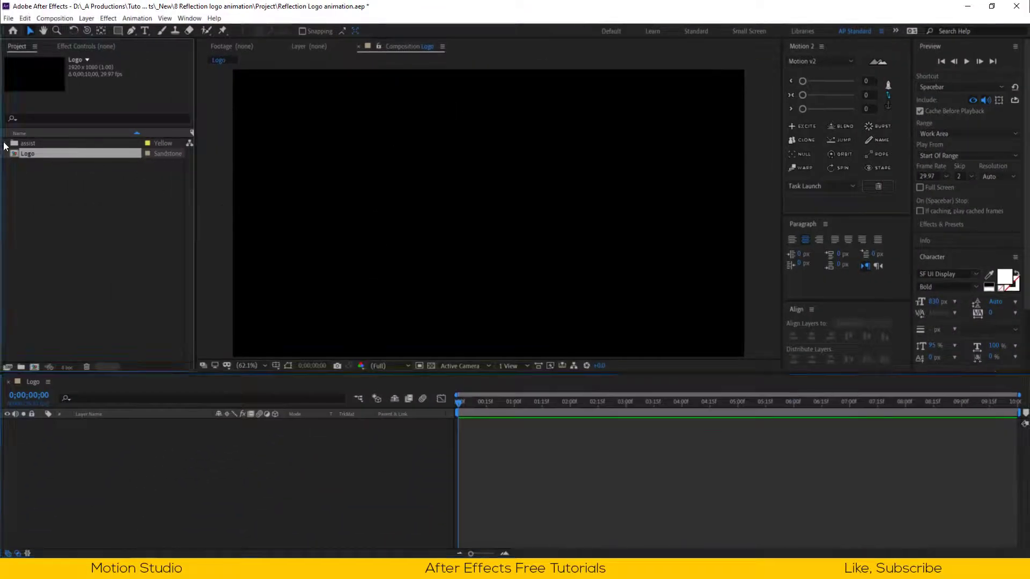
Add M-icon.png to the Logo timeline and scale it down to 46%
left_click_drag(47, 184, 198, 455)
left_click(6, 143)
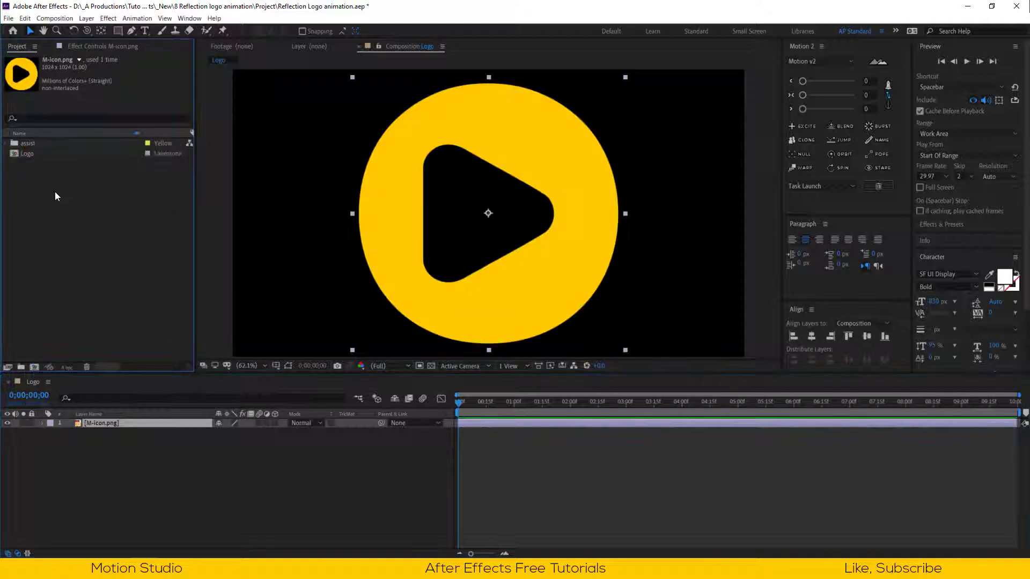
left_click(191, 424)
key("s")
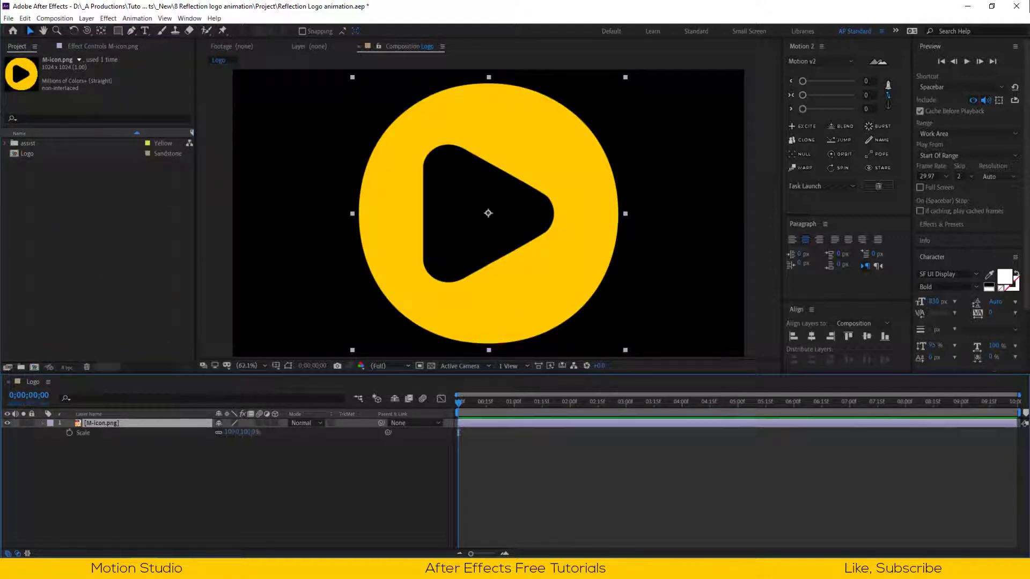
left_click_drag(242, 432, 230, 442)
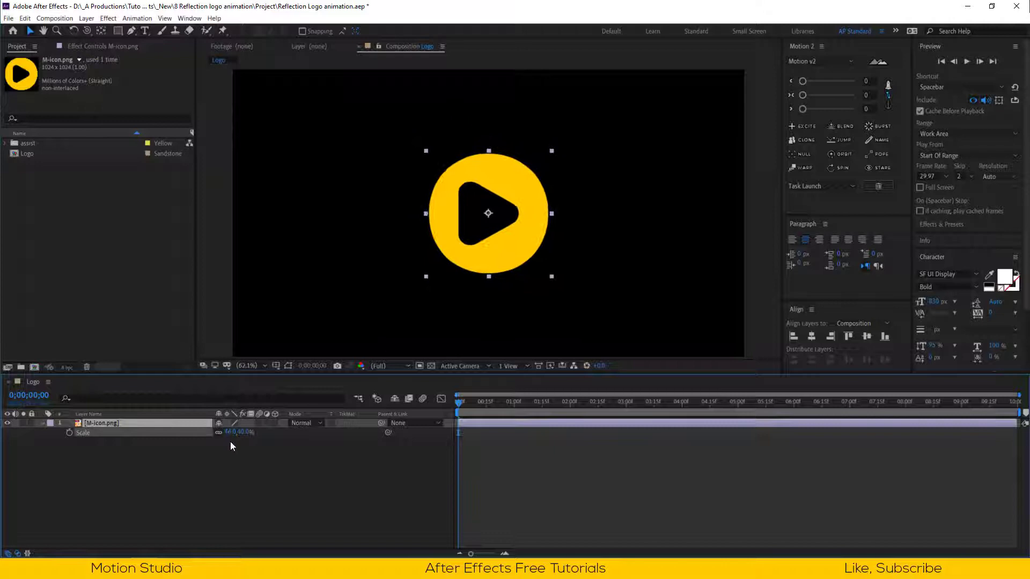
Create a Logo Edge composition and place the Logo comp inside it
left_click(249, 468)
left_click(34, 368)
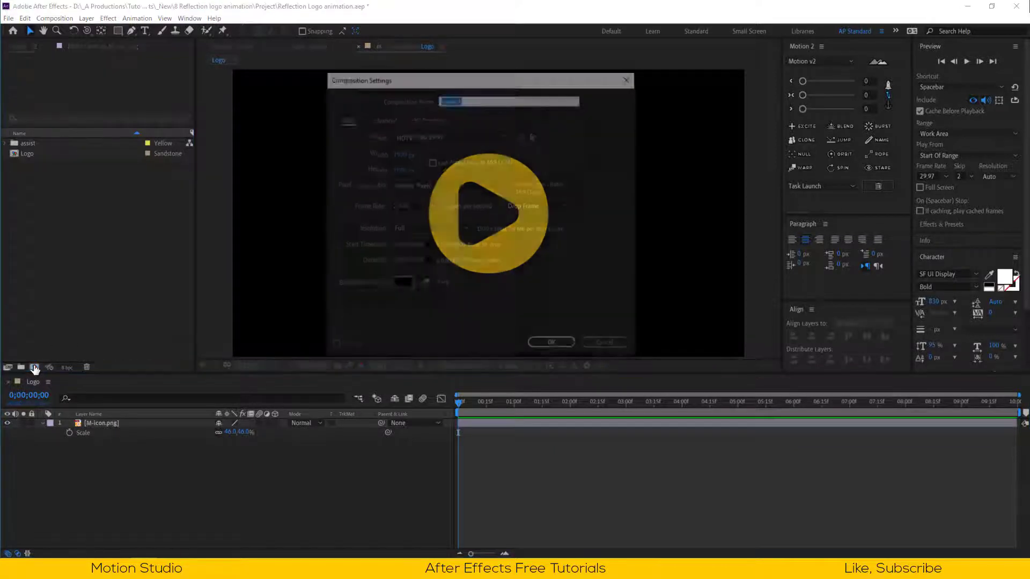
type("Logo Edge")
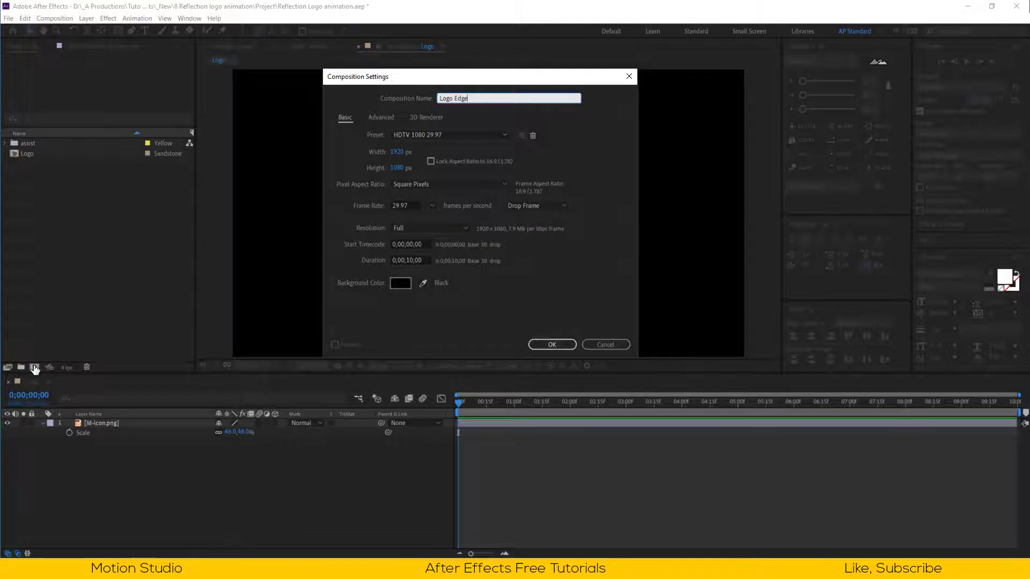
key("Return")
left_click(32, 153)
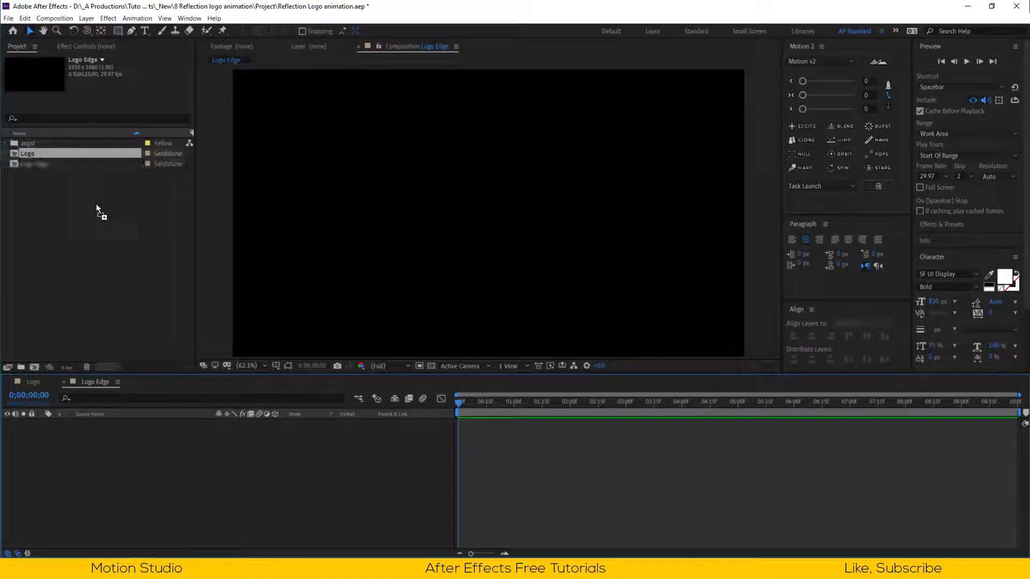
left_click_drag(45, 173, 98, 426)
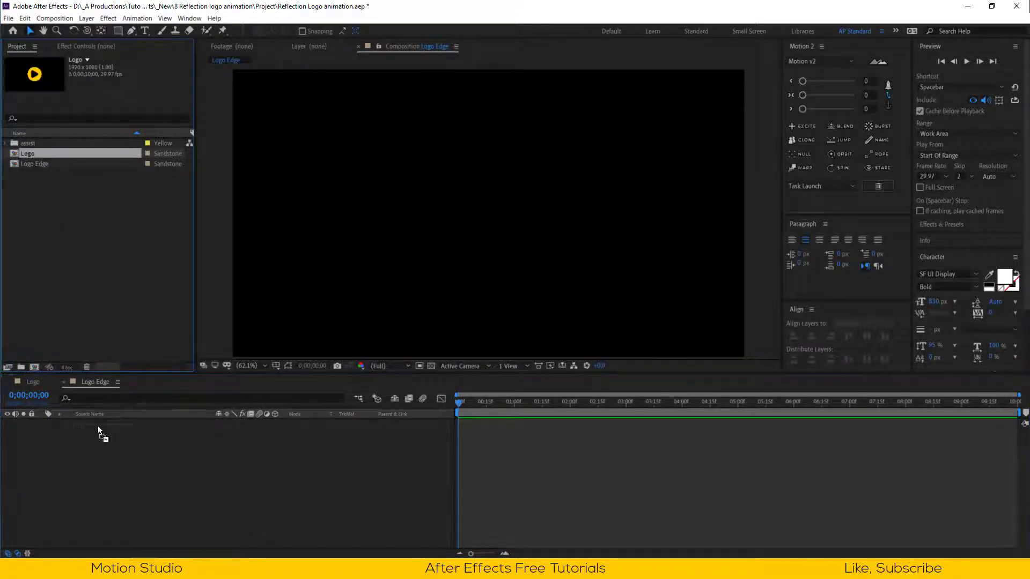
Make a _Comp project folder and move the Logo and Logo Edge comps into it
left_click(20, 368)
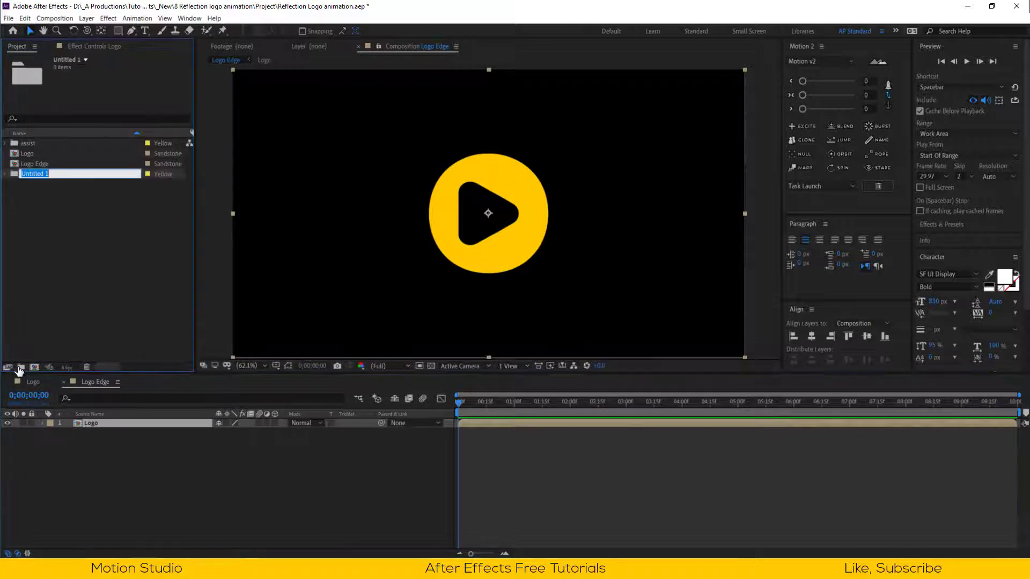
type("Comp")
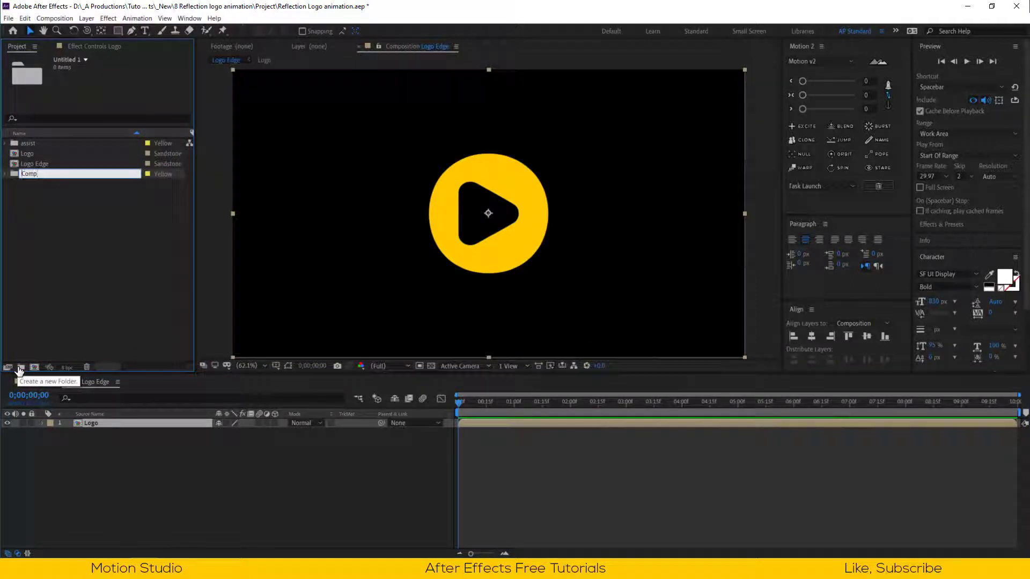
key("Return")
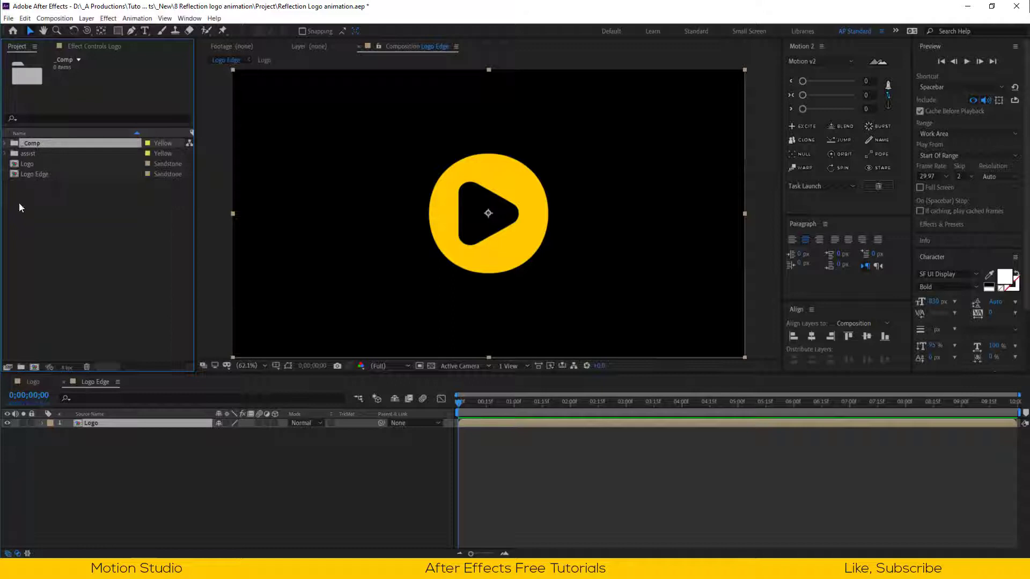
left_click_drag(19, 202, 43, 144)
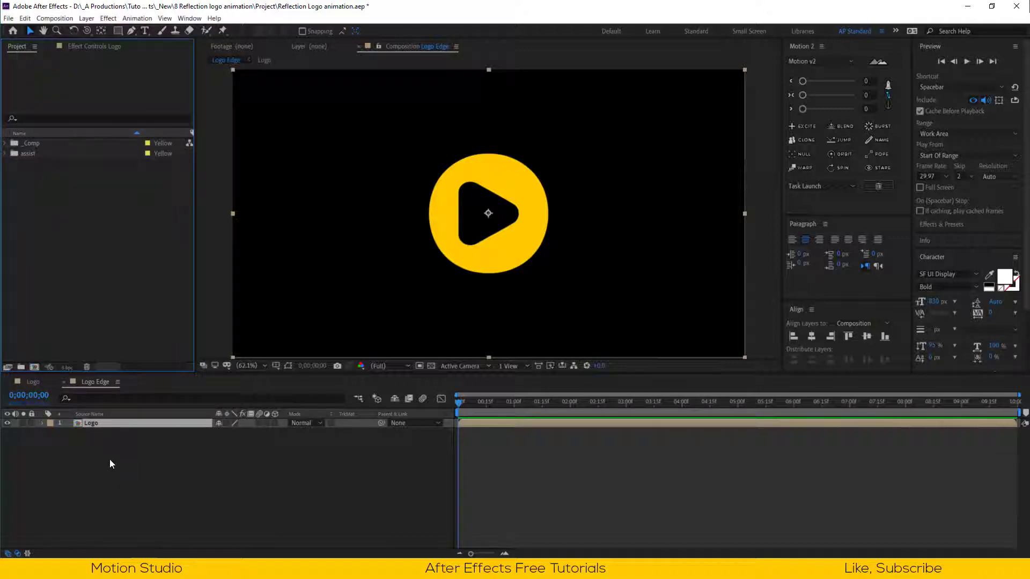
Duplicate the Logo layer and give the lower copy a black (000000) Fill effect
left_click(99, 423)
key("ctrl+d")
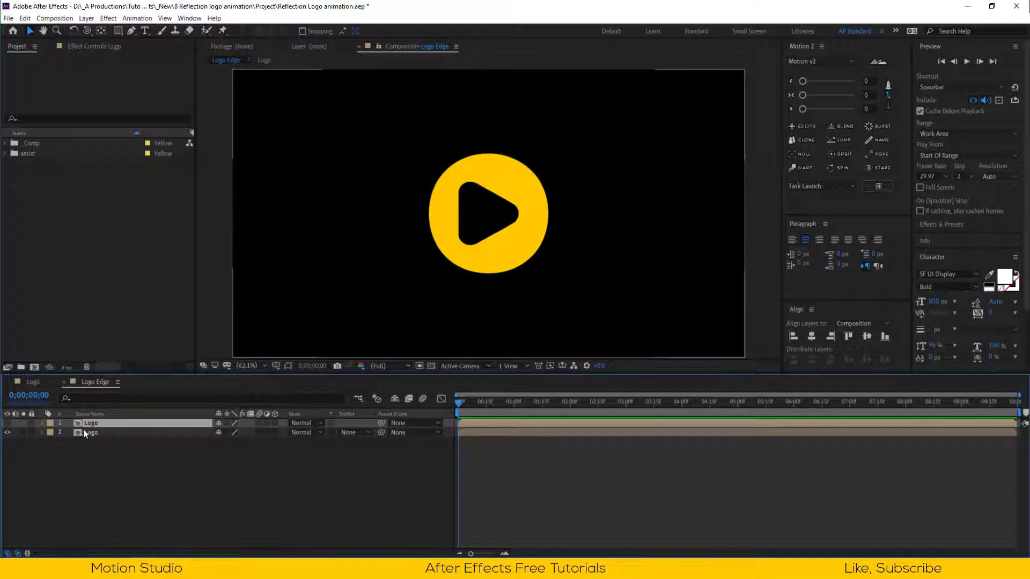
left_click(98, 431)
key("ctrl+space")
type("fill")
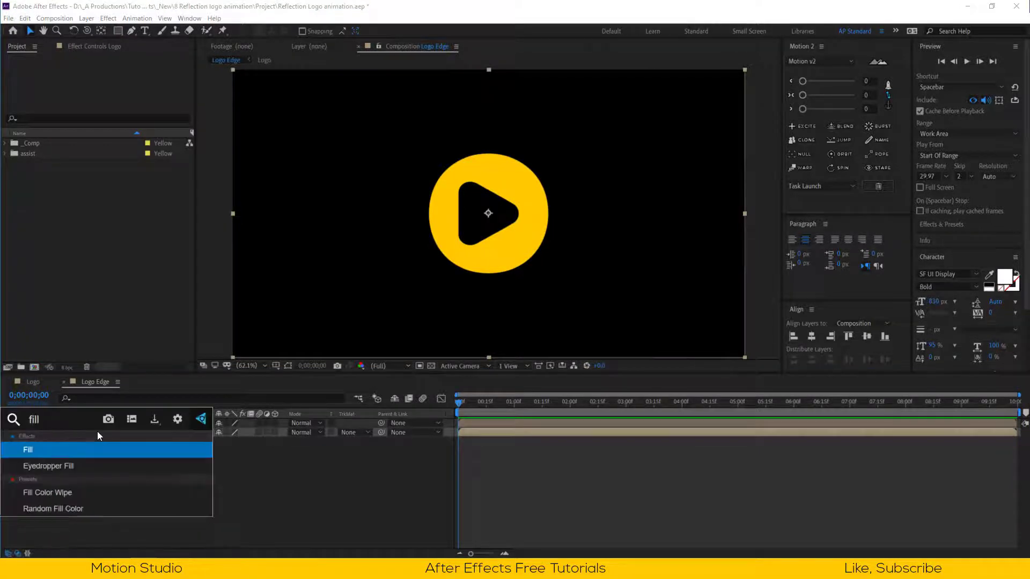
key("Return")
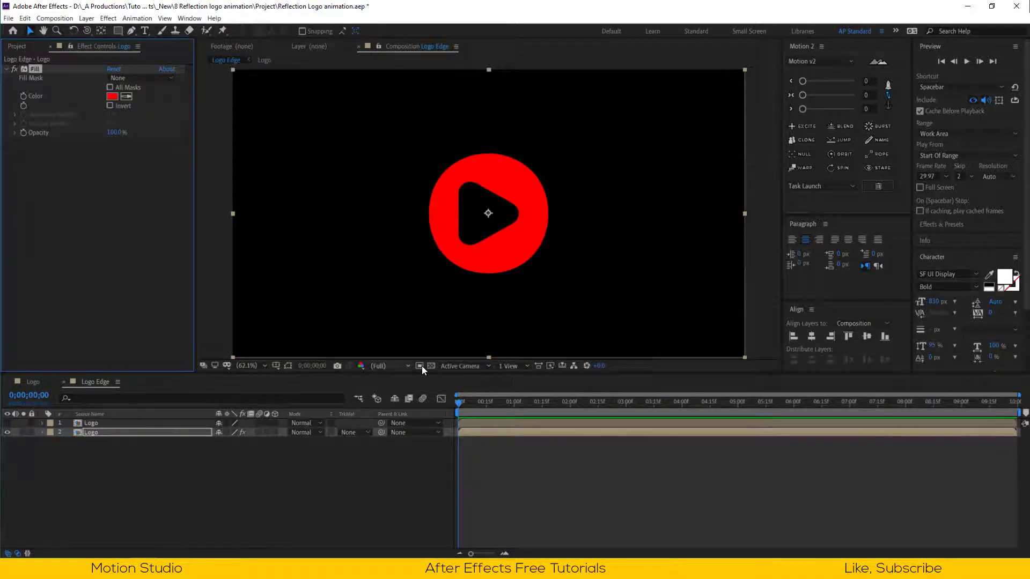
left_click(430, 365)
left_click(112, 96)
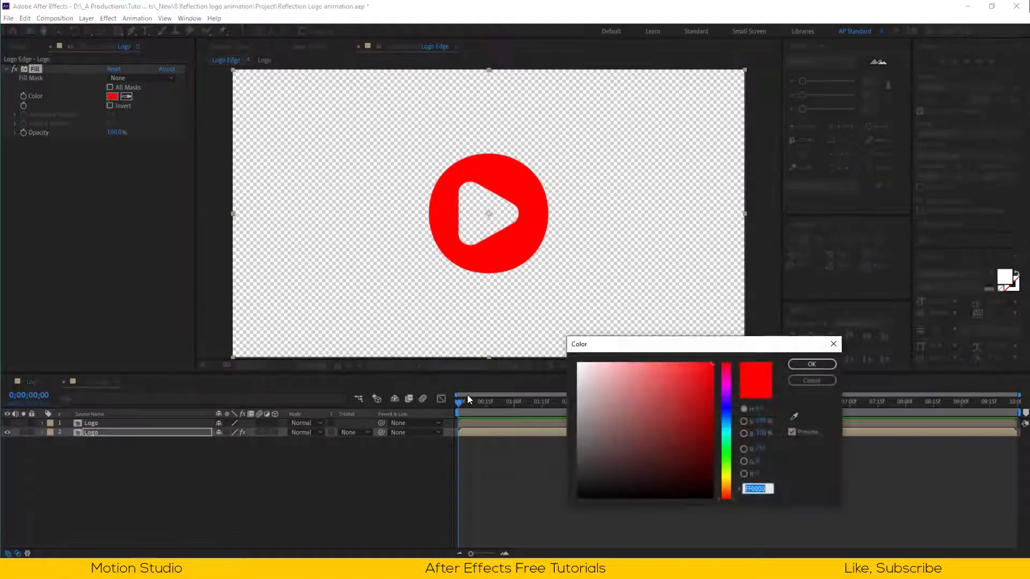
type("000000")
key("Return")
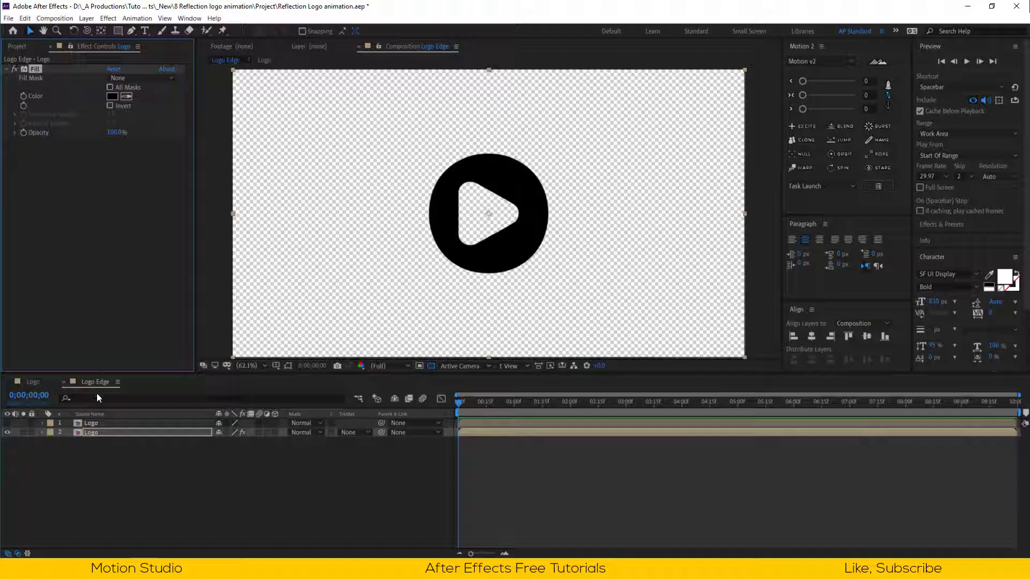
Paste the Fill effect onto the top Logo layer and set its colour to white
left_click(7, 423)
left_click(91, 423)
key("ctrl+v")
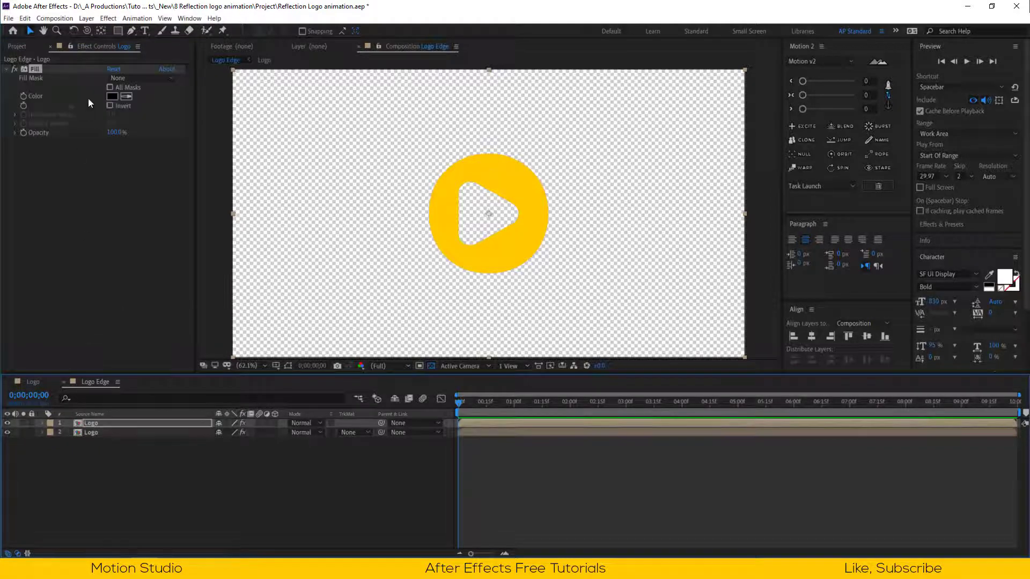
left_click(112, 96)
left_click_drag(601, 375, 578, 363)
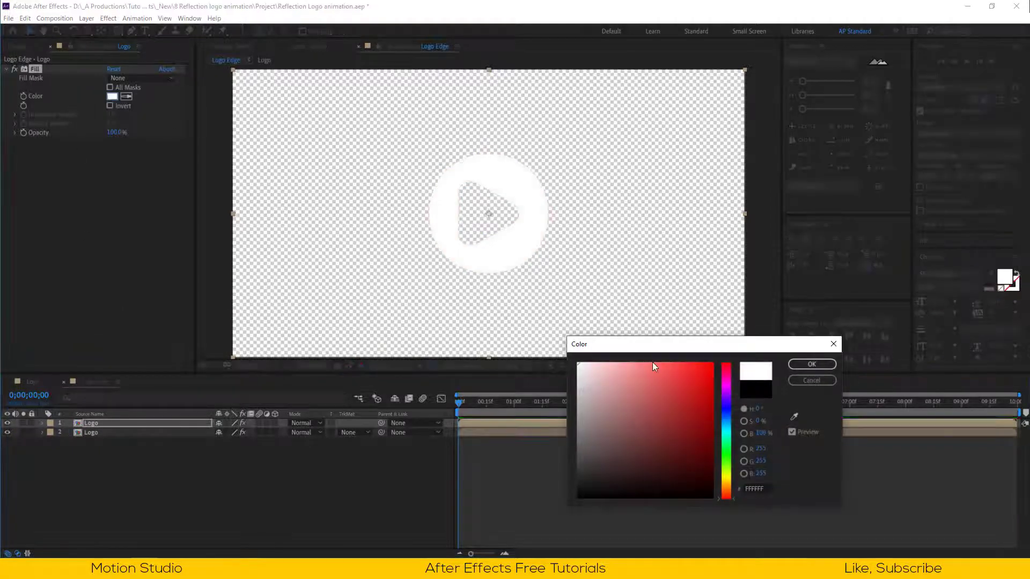
left_click(811, 364)
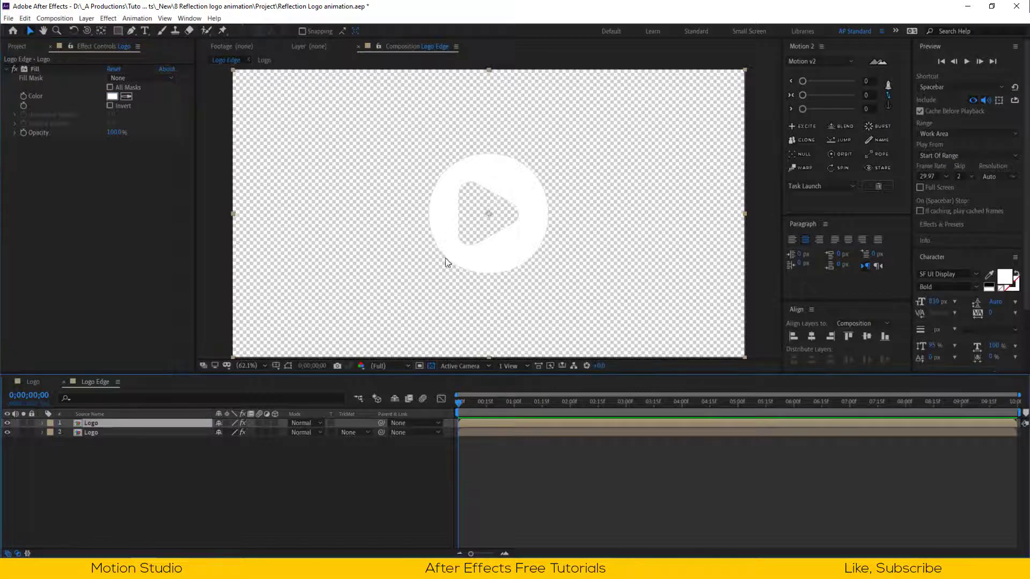
scroll(446, 256, "up", 1)
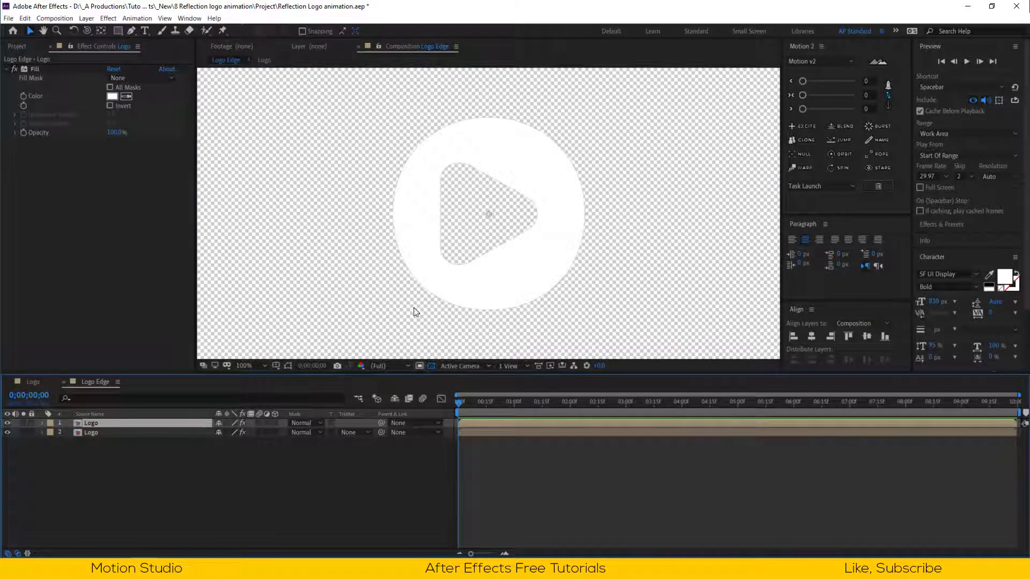
Apply Simple Choker to the white Logo layer with Choke Matte set to 6.00
key("ctrl+space")
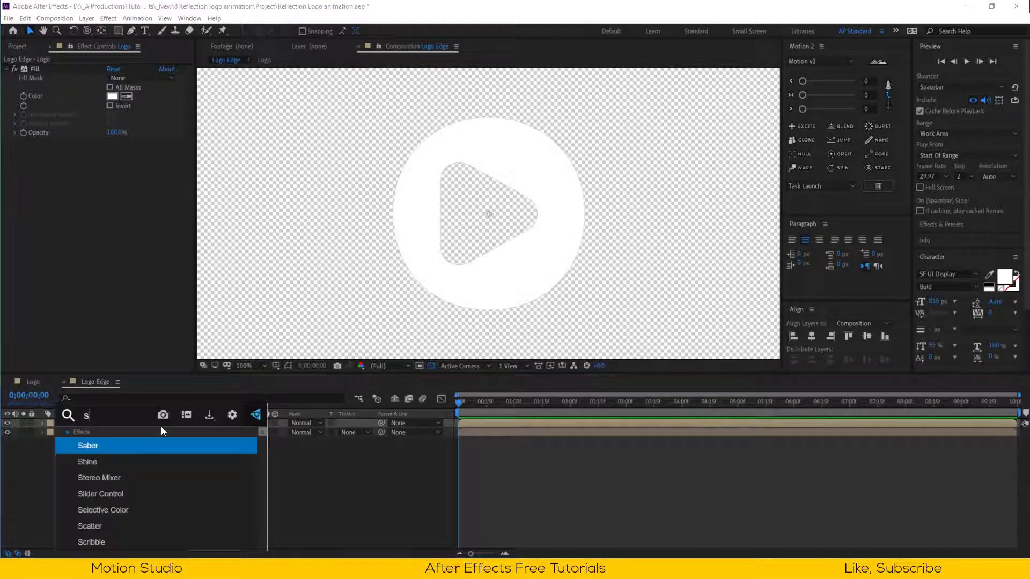
type("sim")
key("Return")
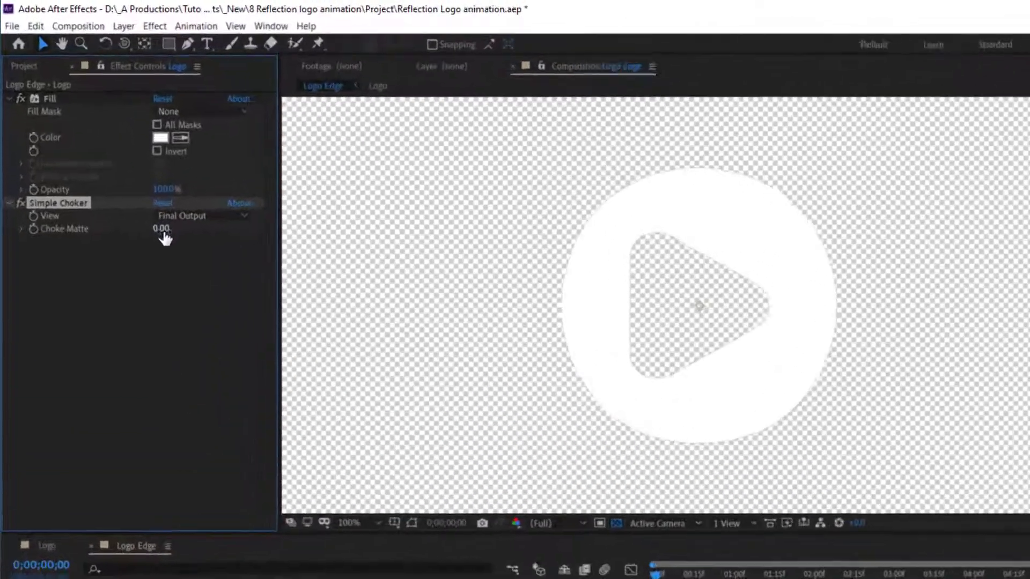
left_click_drag(113, 161, 119, 163)
left_click_drag(194, 266, 213, 266)
scroll(770, 344, "up", 5)
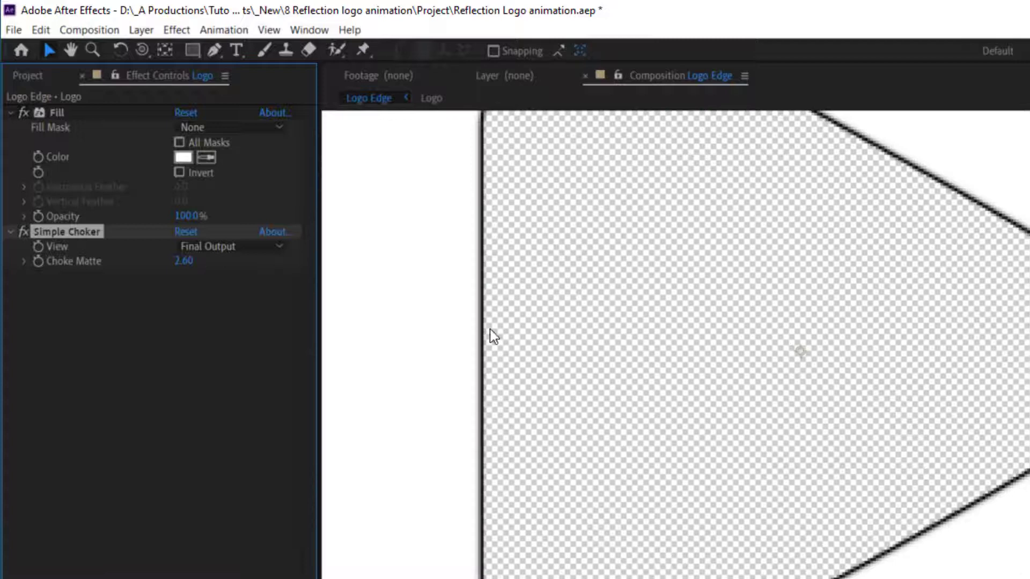
left_click_drag(183, 261, 225, 261)
scroll(754, 366, "down", 4)
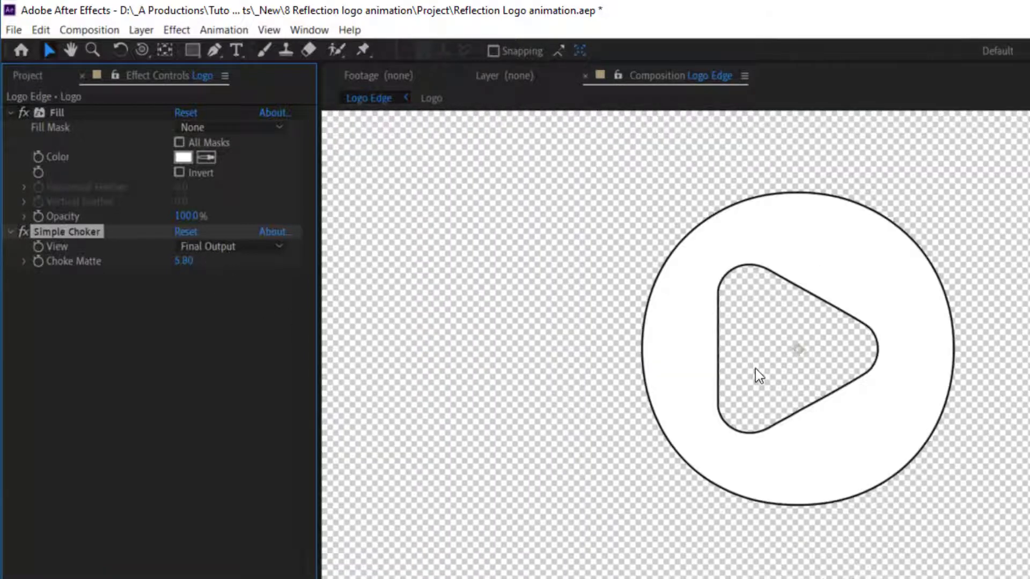
left_click(185, 261)
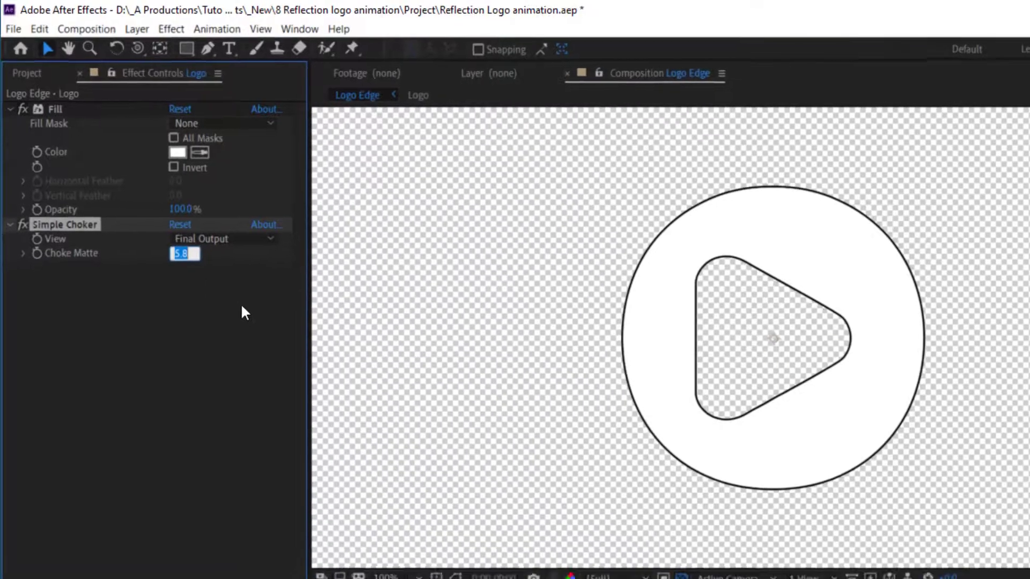
type("6")
key("Return")
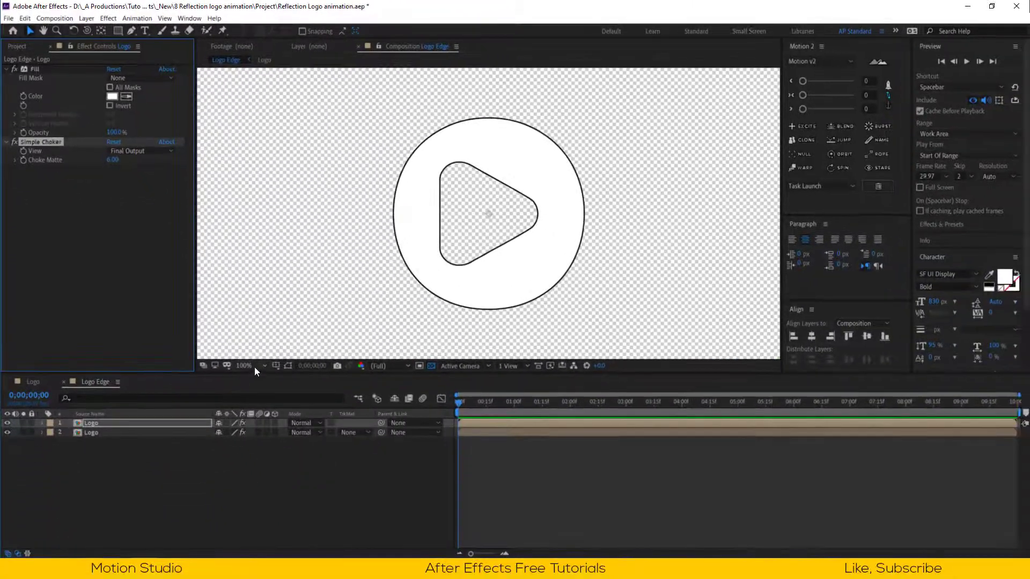
Set the viewer magnification to Fit
left_click(254, 367)
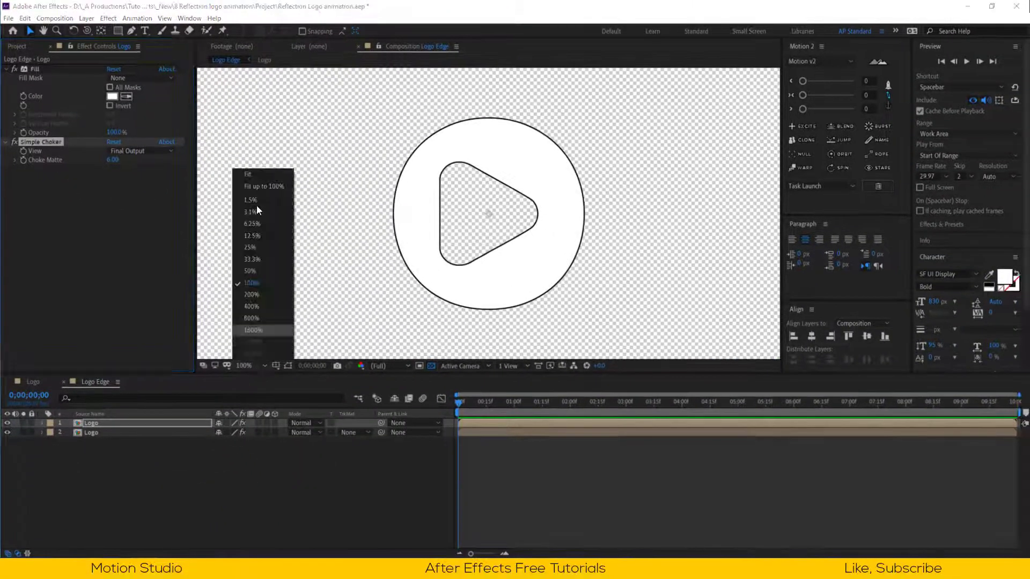
left_click(256, 188)
right_click(265, 471)
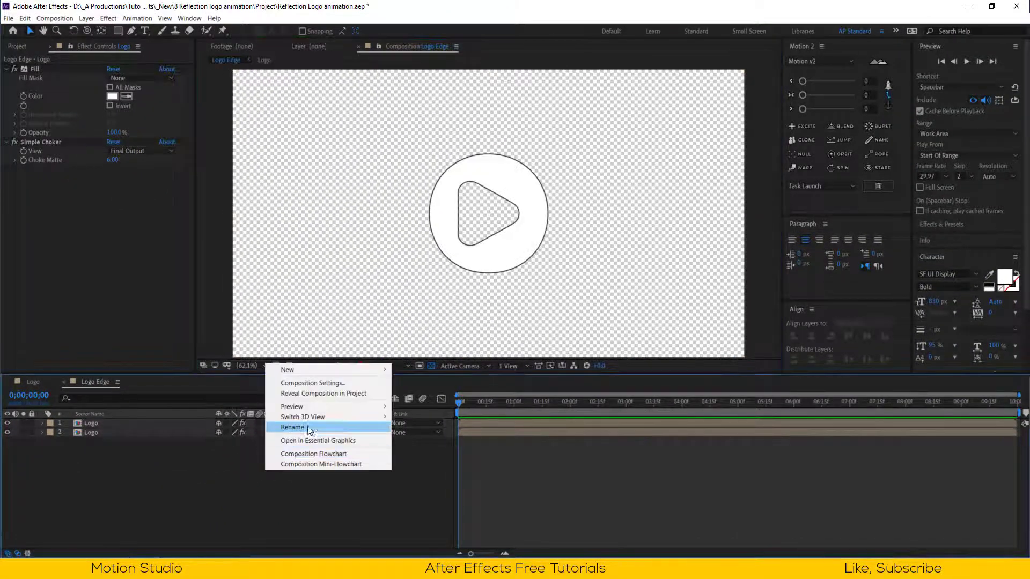
Add a new adjustment layer and rename it Blur
mouse_move(322, 369)
left_click(448, 445)
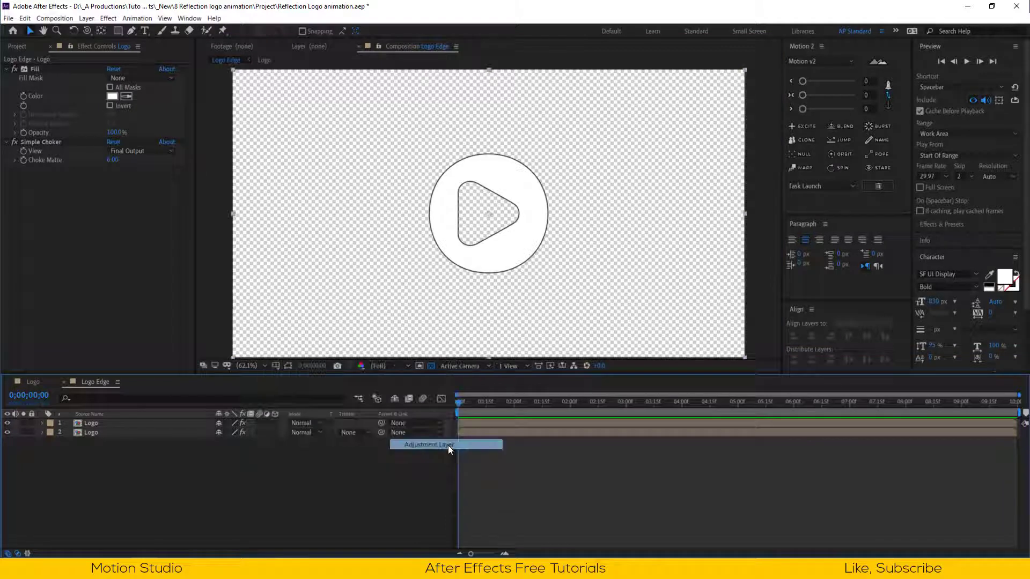
key("Return")
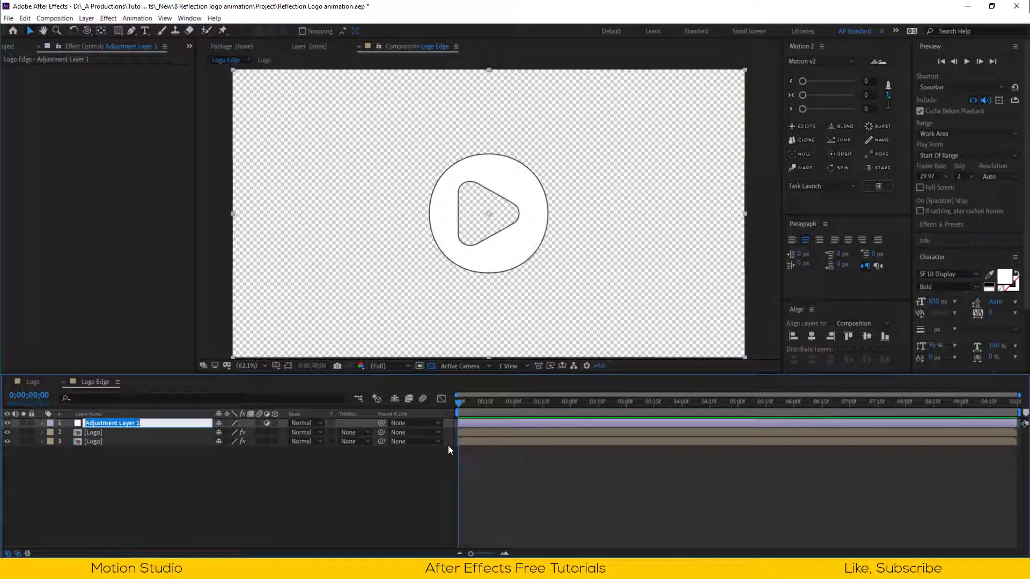
type("B")
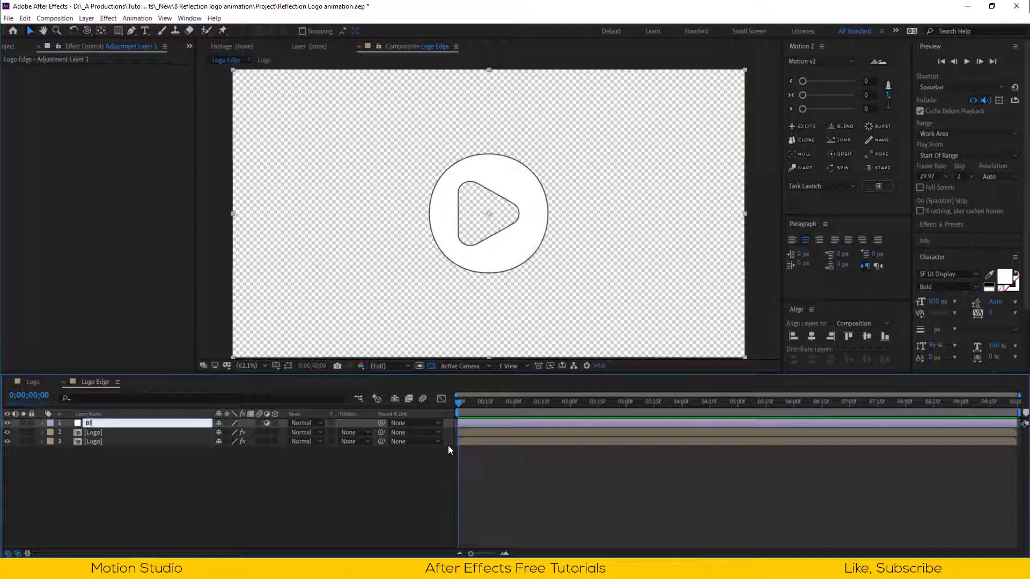
type("lur")
key("Return")
Apply Fast Box Blur to the Blur layer with radius 5, then fit the viewer
key("ctrl+space")
type("fas")
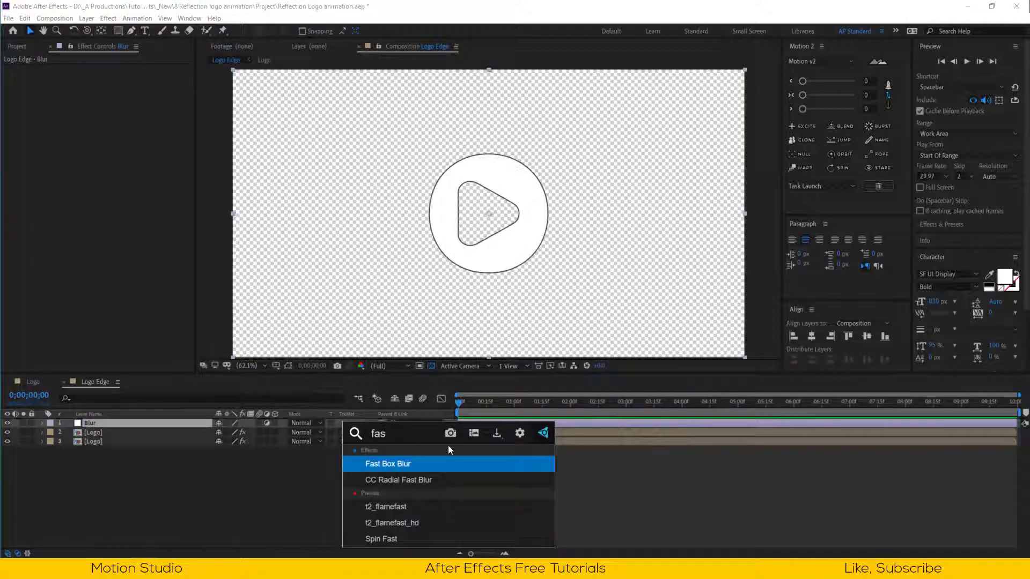
key("Return")
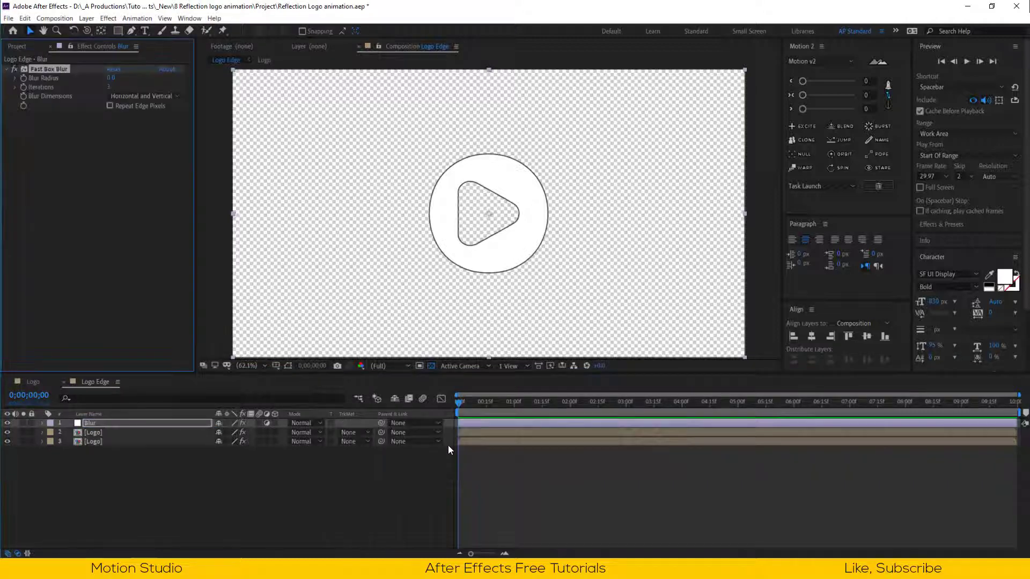
scroll(499, 215, "up", 2)
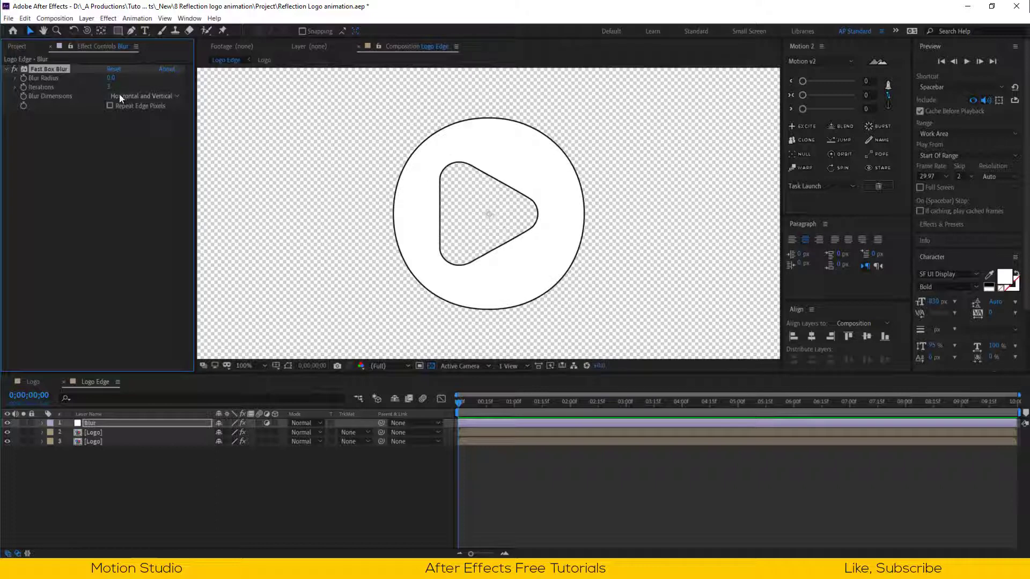
left_click(111, 78)
type("5")
key("Return")
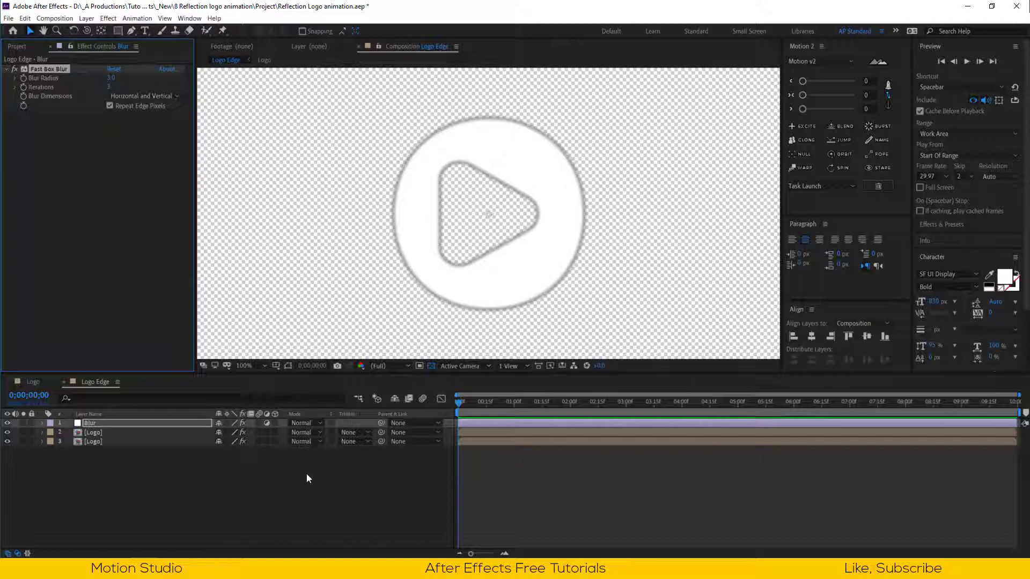
left_click(249, 365)
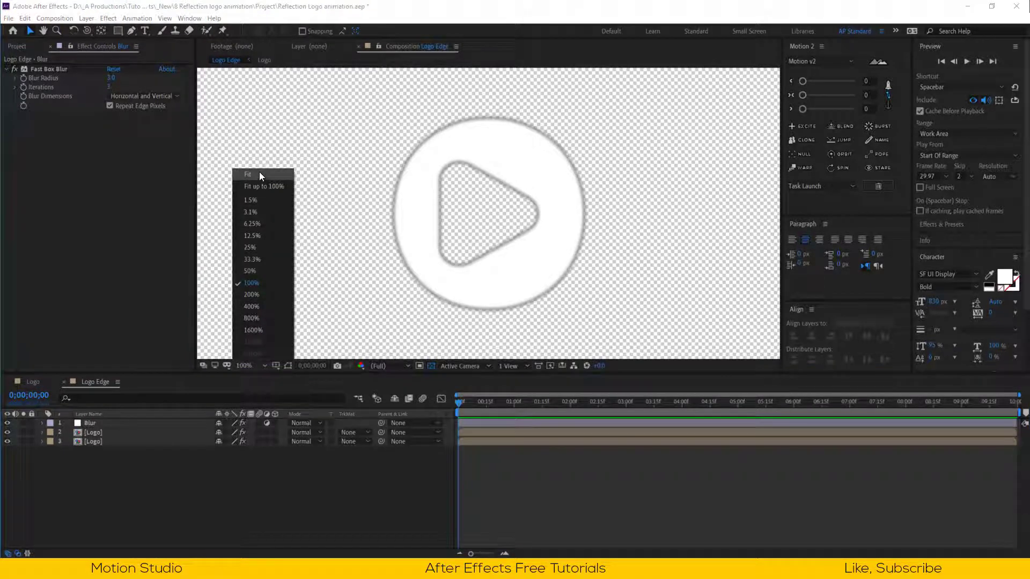
left_click(259, 175)
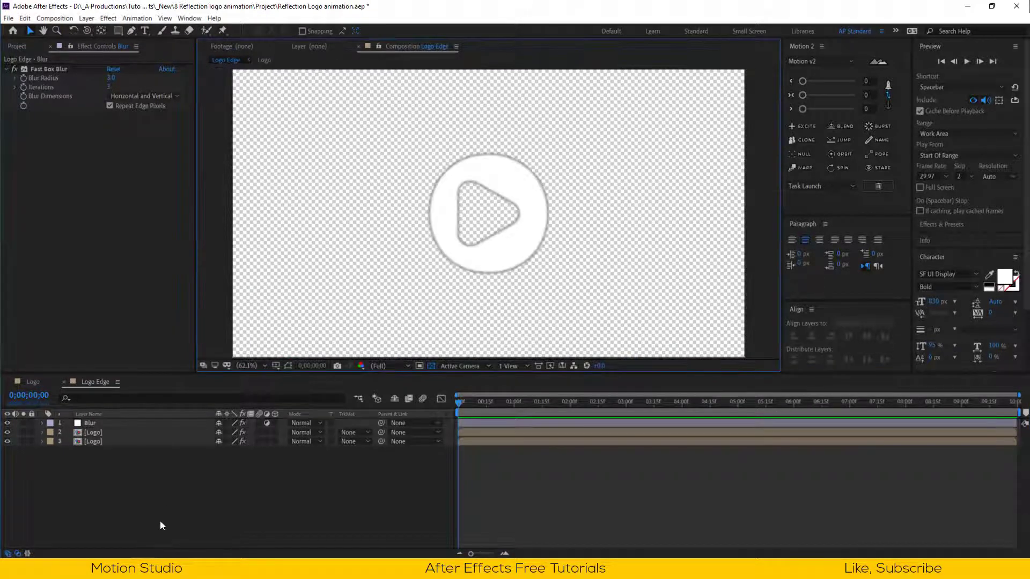
Create a new composition named Reflection
left_click(27, 46)
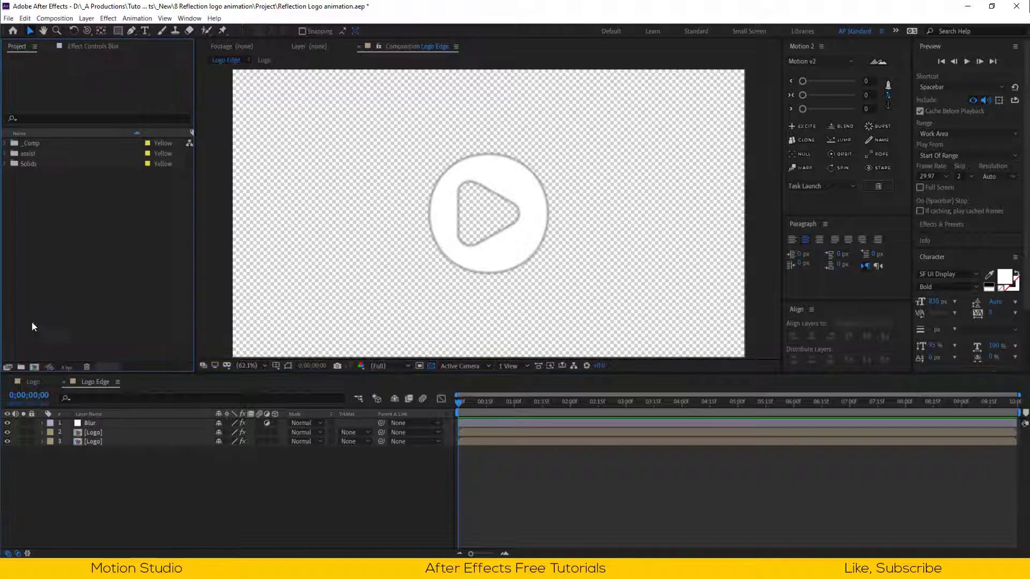
left_click(33, 368)
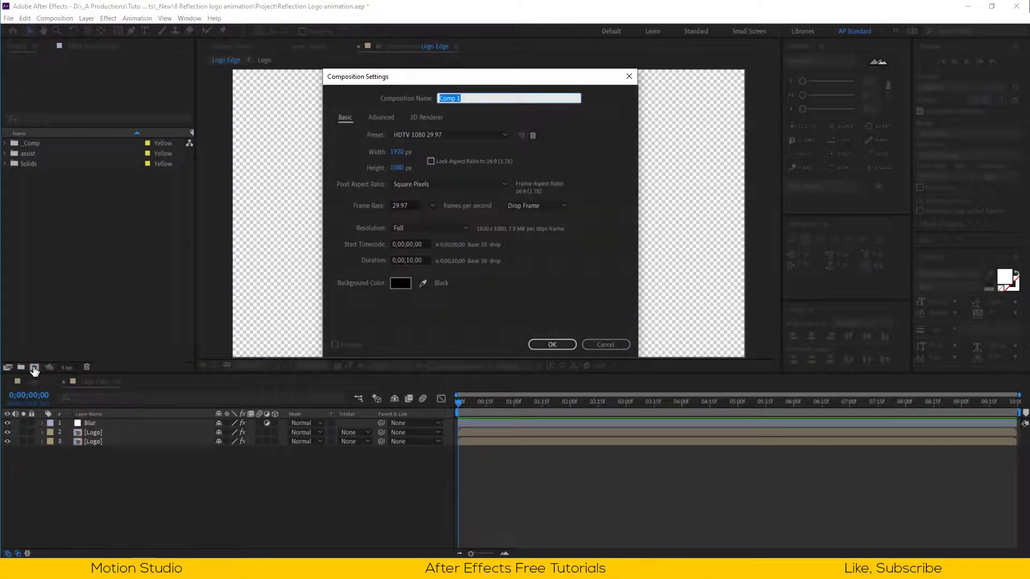
type("Refl")
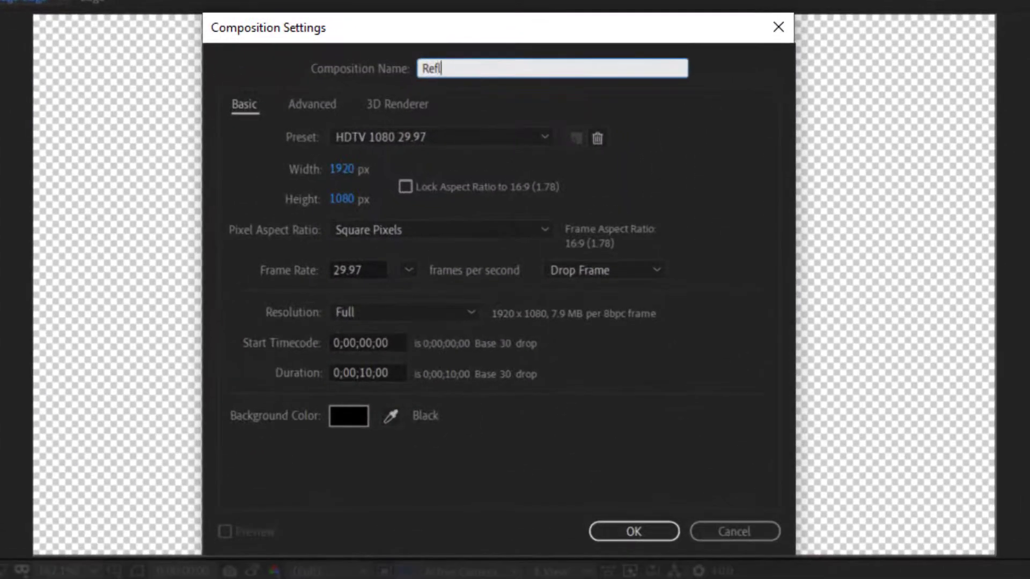
type("ection")
key("Return")
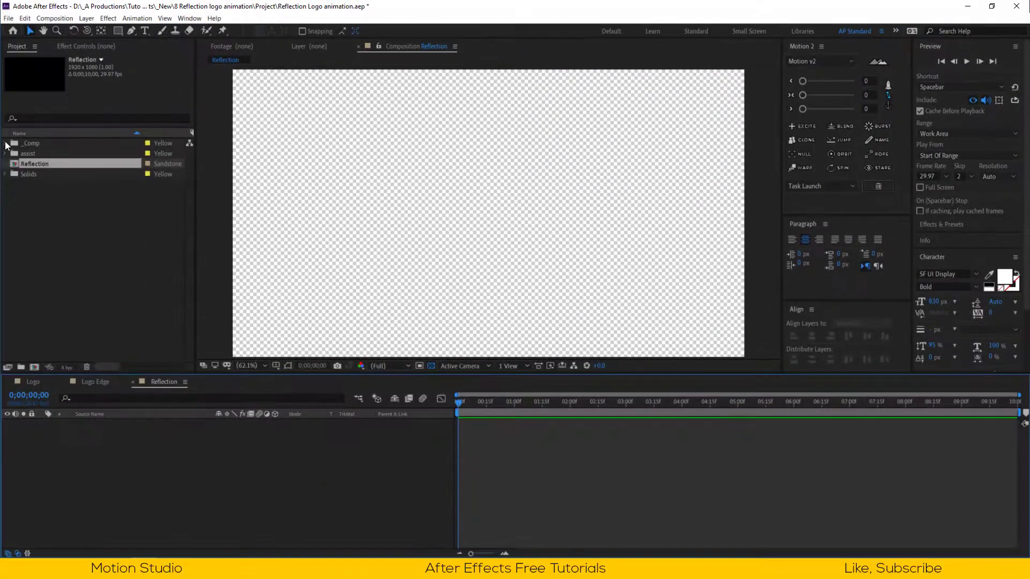
Add HDRI 2.jpg from the assist folder to Reflection and shift it slightly right
left_click(5, 154)
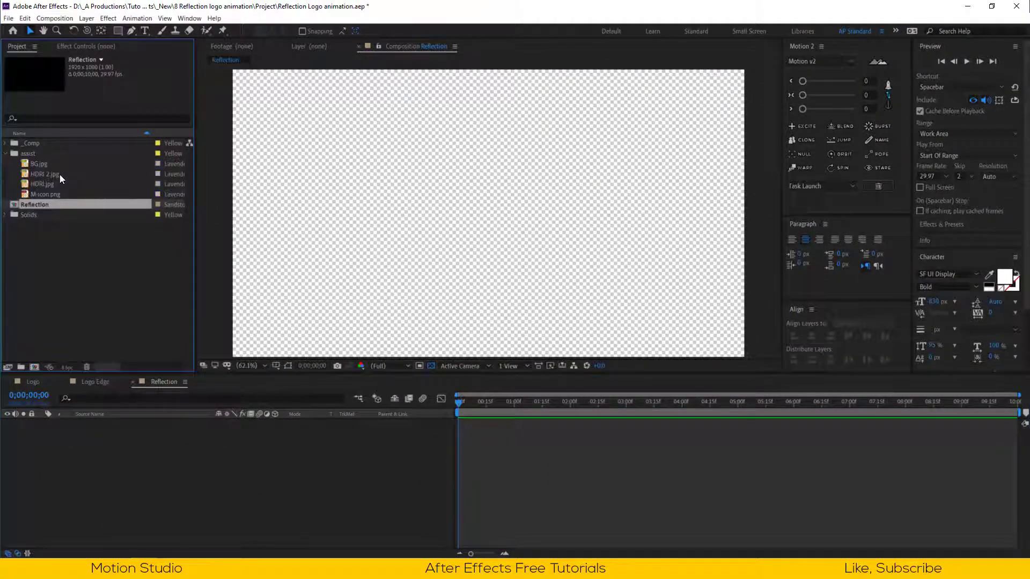
left_click_drag(59, 175, 489, 426)
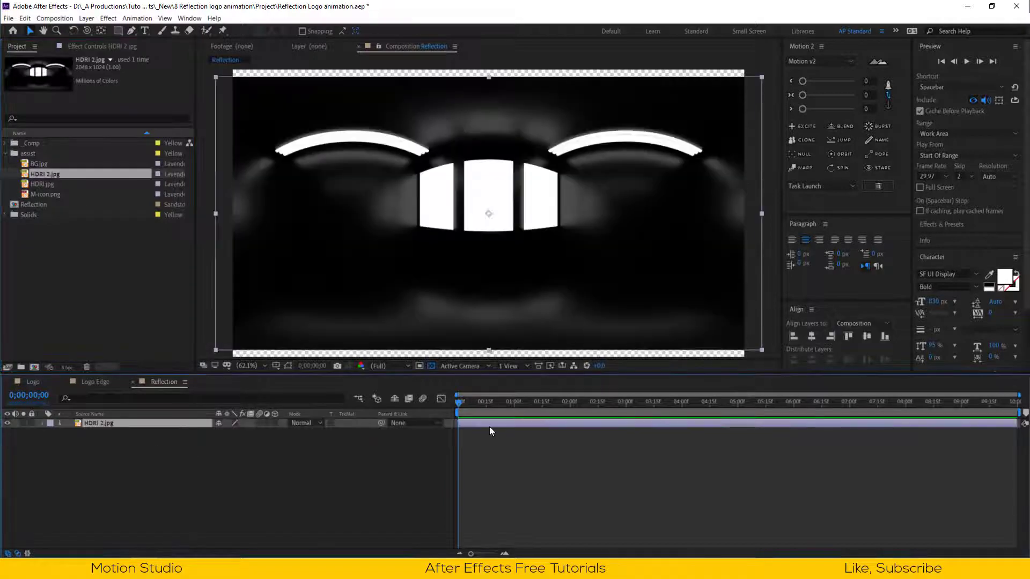
key("comma")
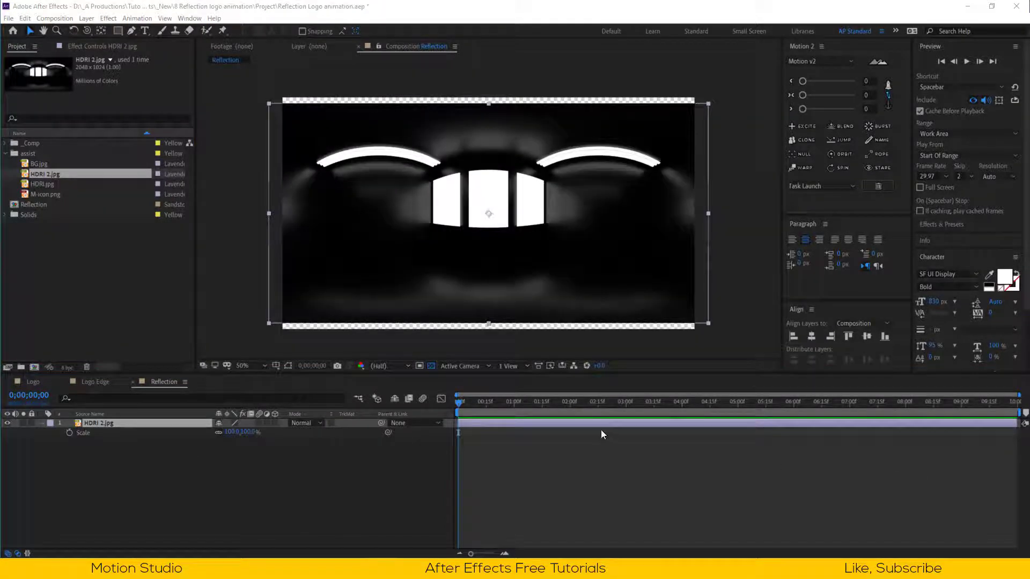
key("s")
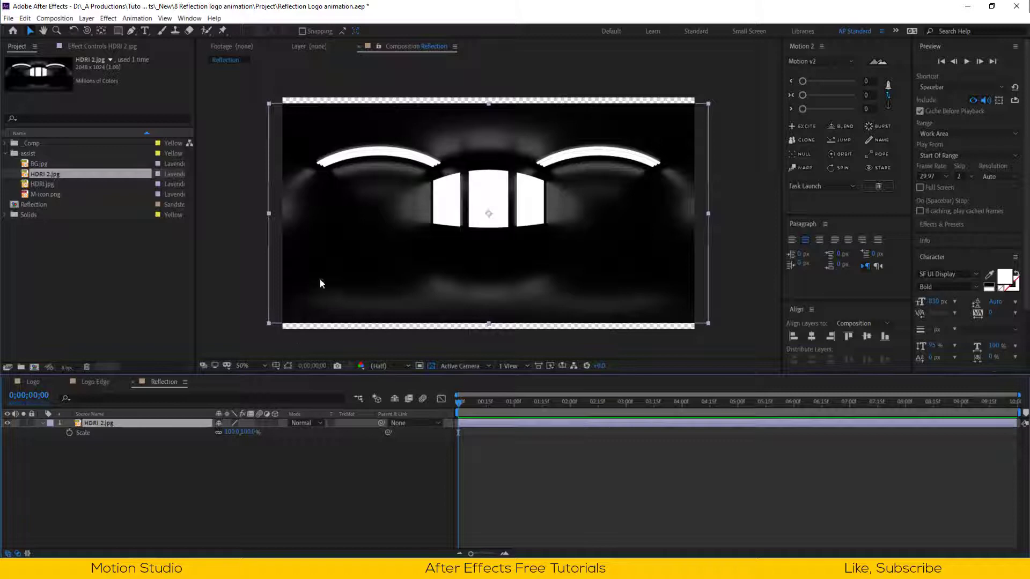
left_click_drag(322, 283, 475, 294)
Apply CC RepeTile to HDRI 2.jpg with Expand Left at 5110
key("ctrl+space")
type("cc r")
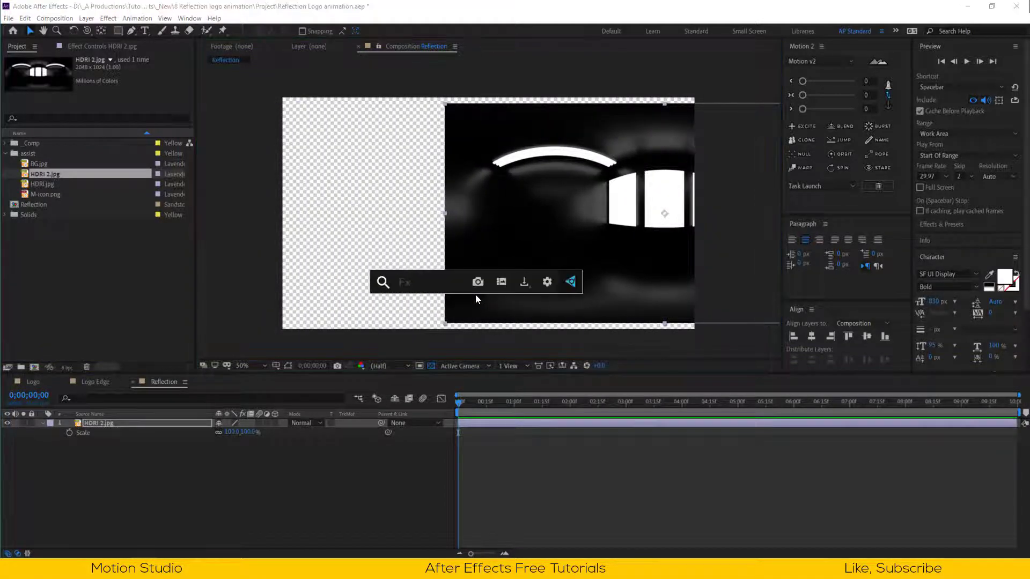
key("Down")
key("Down")
key("Down")
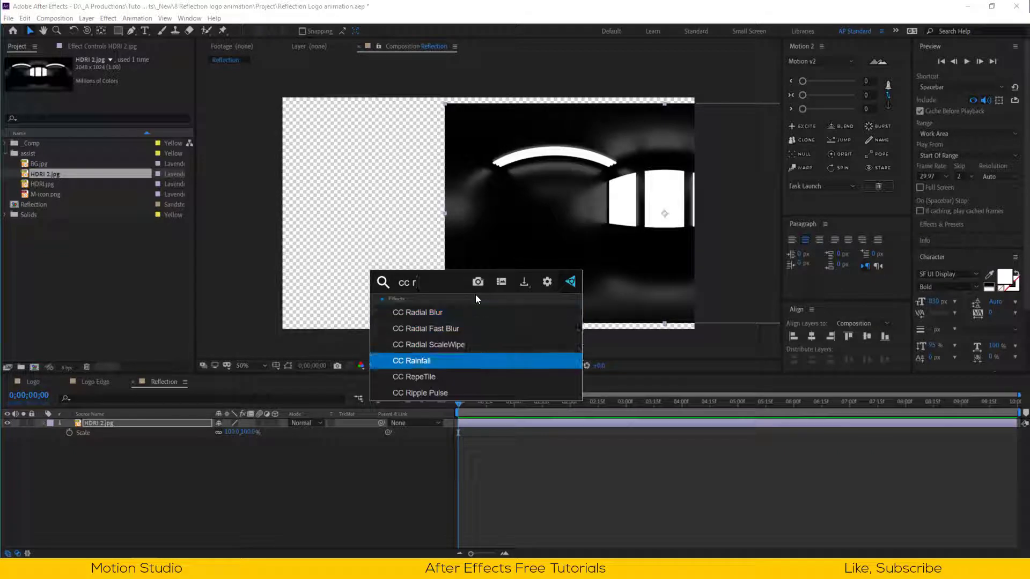
key("Down")
key("Return")
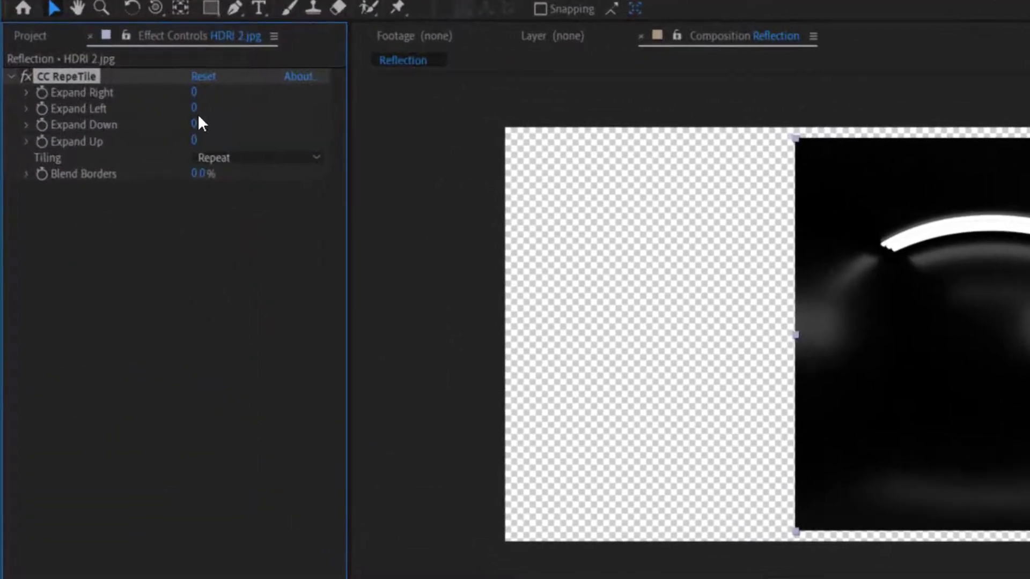
left_click_drag(112, 89, 153, 98)
left_click_drag(270, 128, 751, 178)
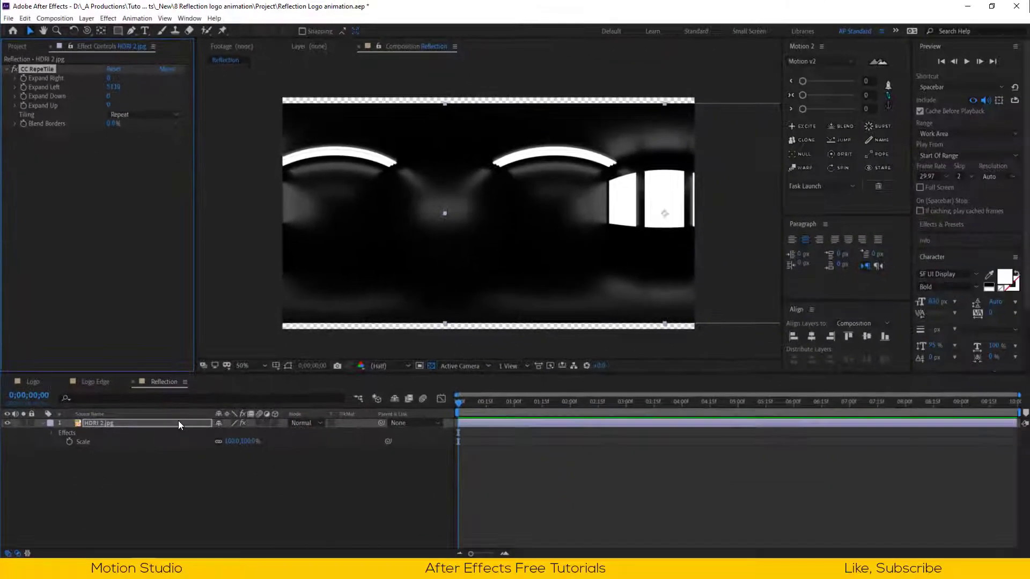
Scale the HDRI layer to 146% and move it down and about 540 px left
left_click(179, 423)
key("s")
left_click_drag(248, 433, 270, 431)
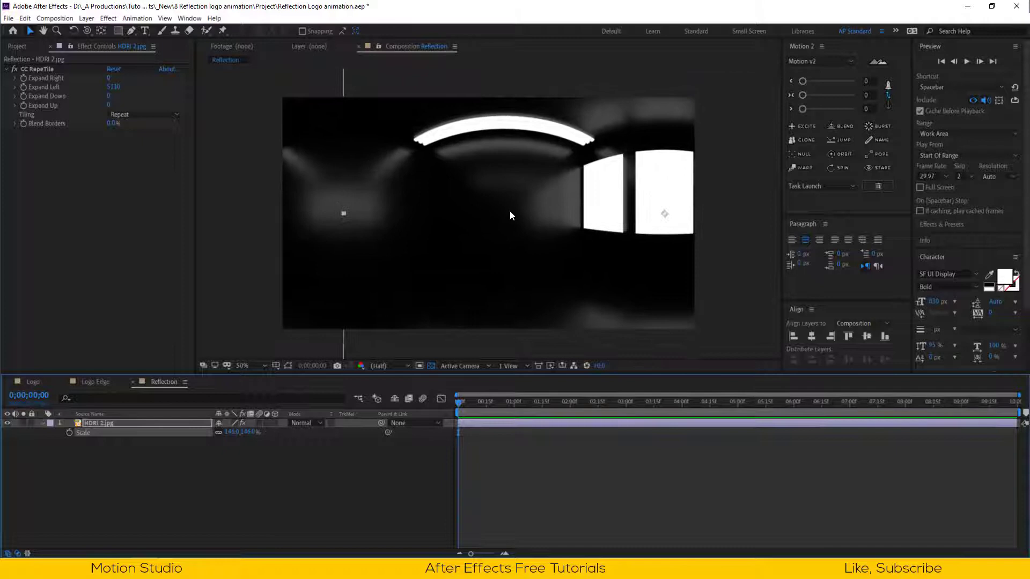
left_click_drag(509, 210, 511, 229)
left_click_drag(528, 267, 252, 276)
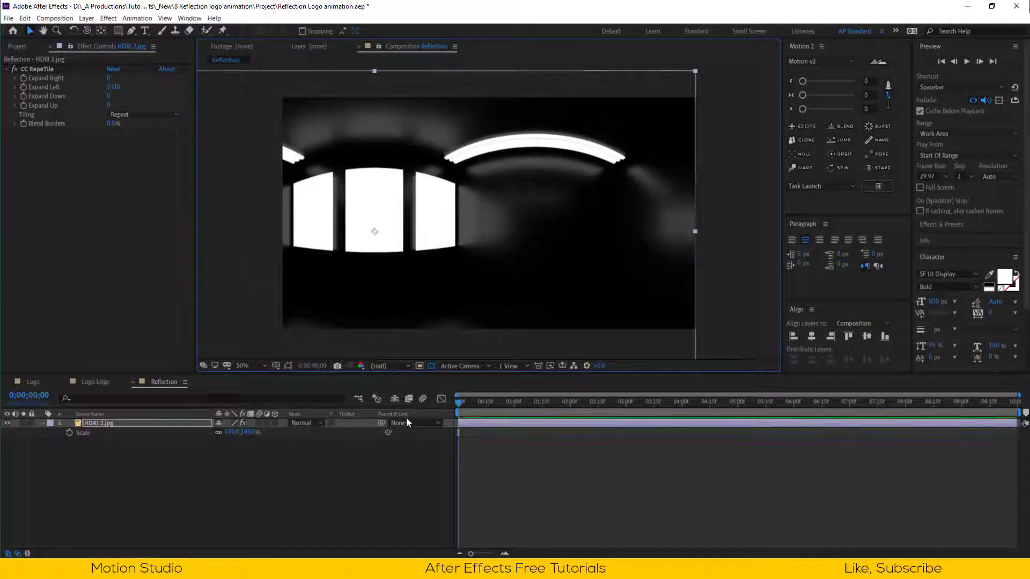
Keyframe the HDRI layer's Position so it slides right from start to end
key("p")
left_click(69, 432)
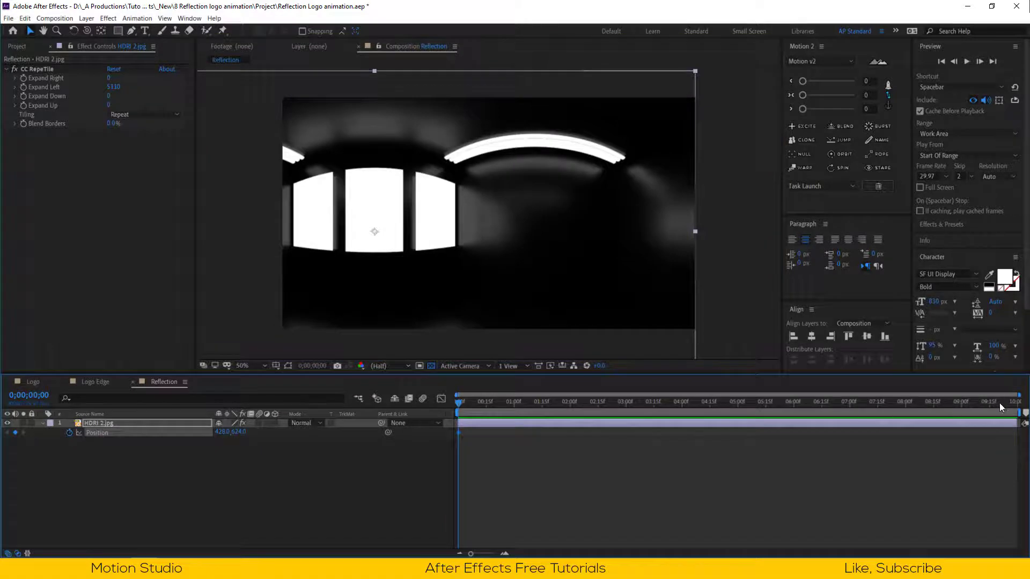
left_click(1016, 407)
scroll(471, 256, "down", 2)
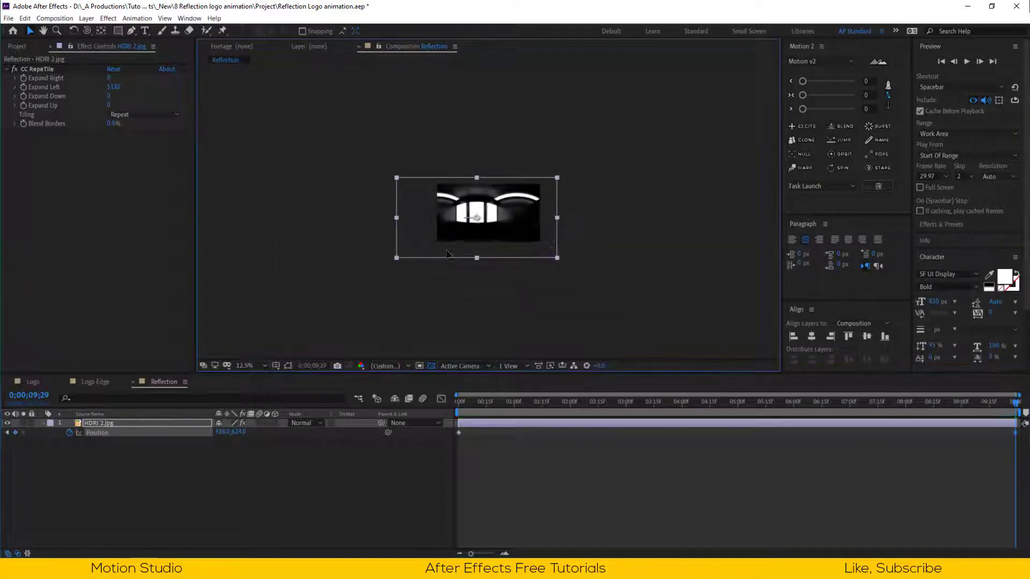
left_click_drag(448, 253, 577, 261)
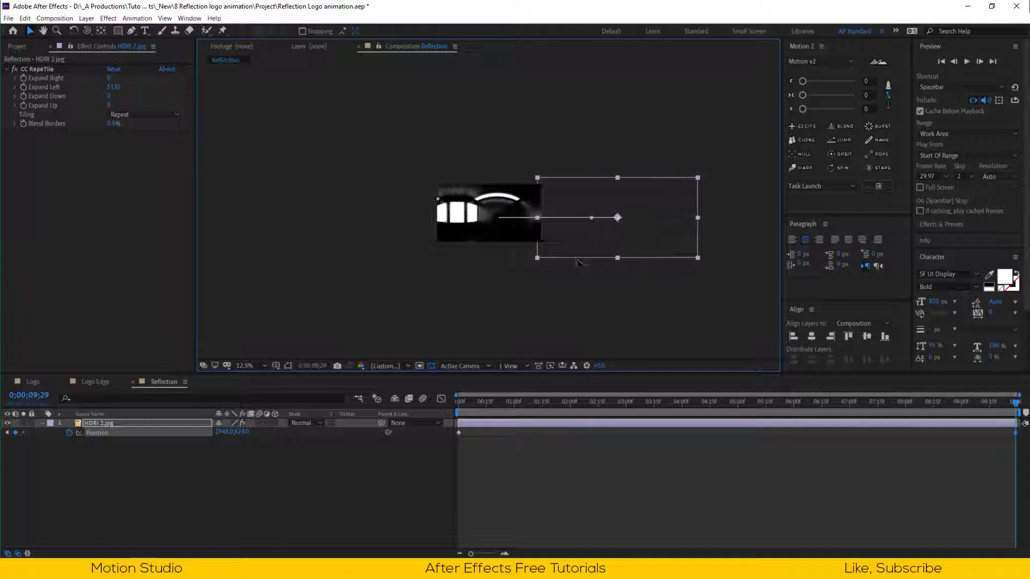
Fit the viewer, preview the slide around 6 seconds, and close the Reflection comp
left_click(373, 472)
left_click(260, 364)
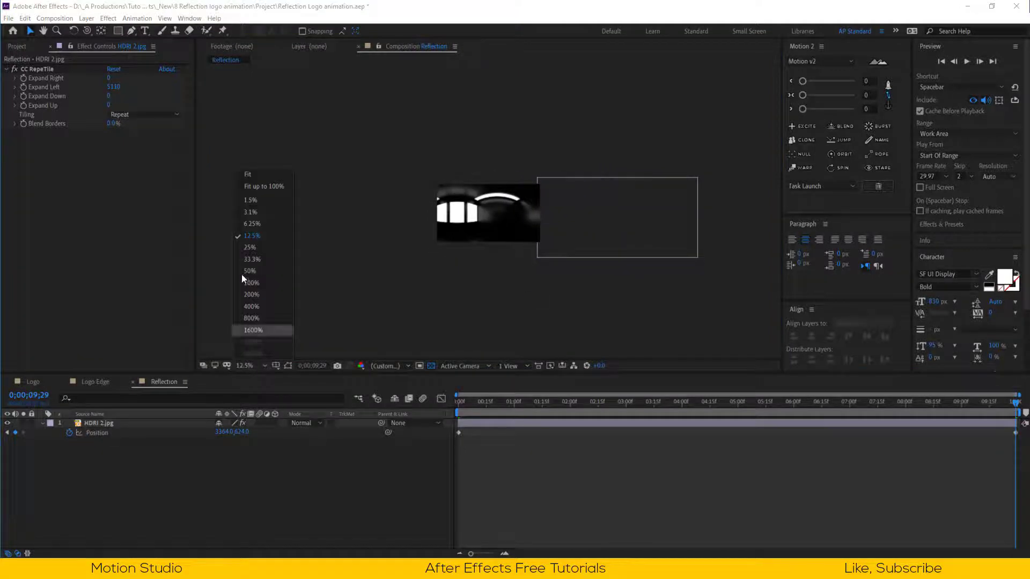
left_click(254, 177)
left_click_drag(460, 412, 795, 426)
left_click(133, 381)
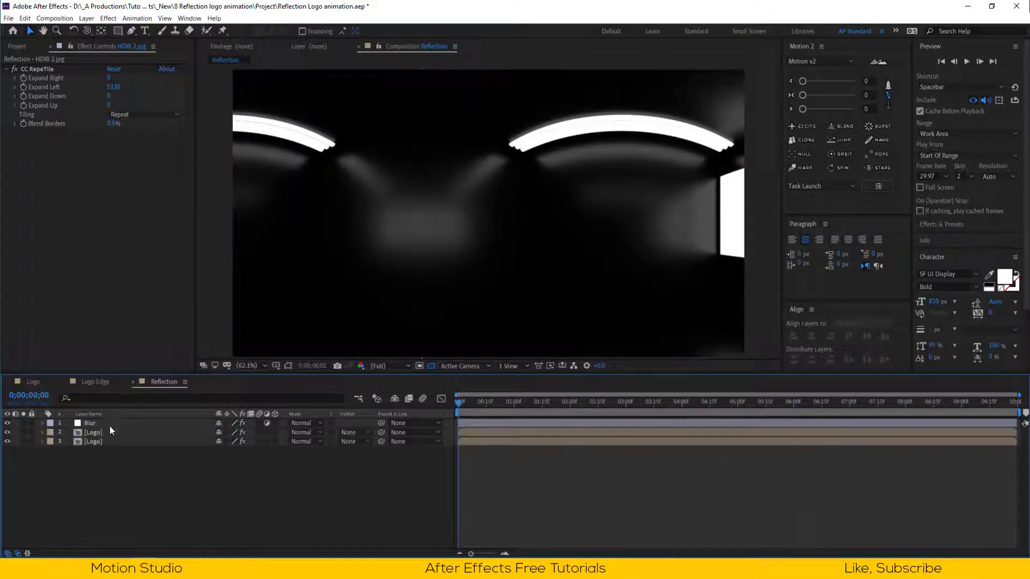
Create a Final Reflection comp holding the Reflection comp, filing both into _Comp
left_click(17, 46)
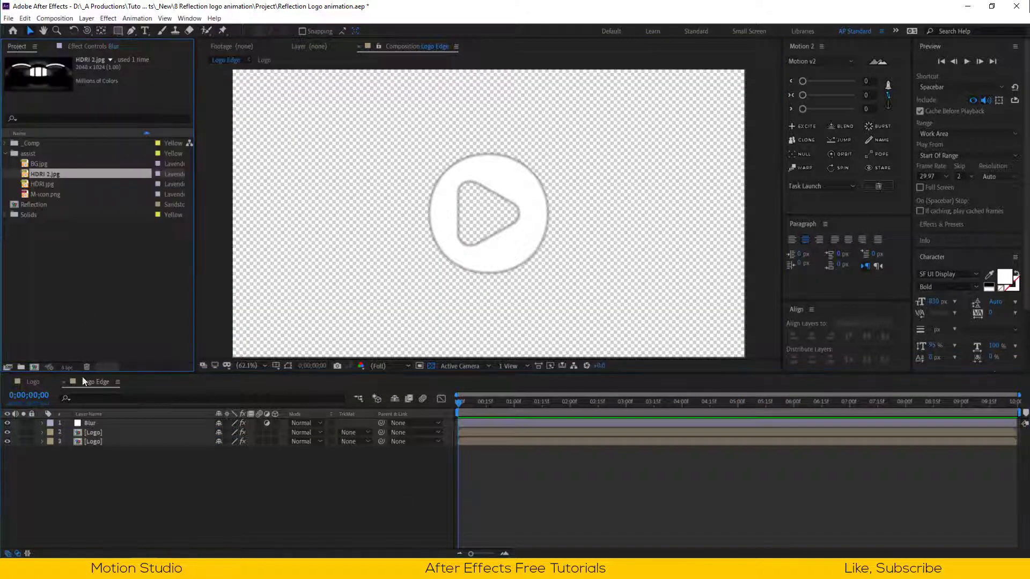
left_click(34, 367)
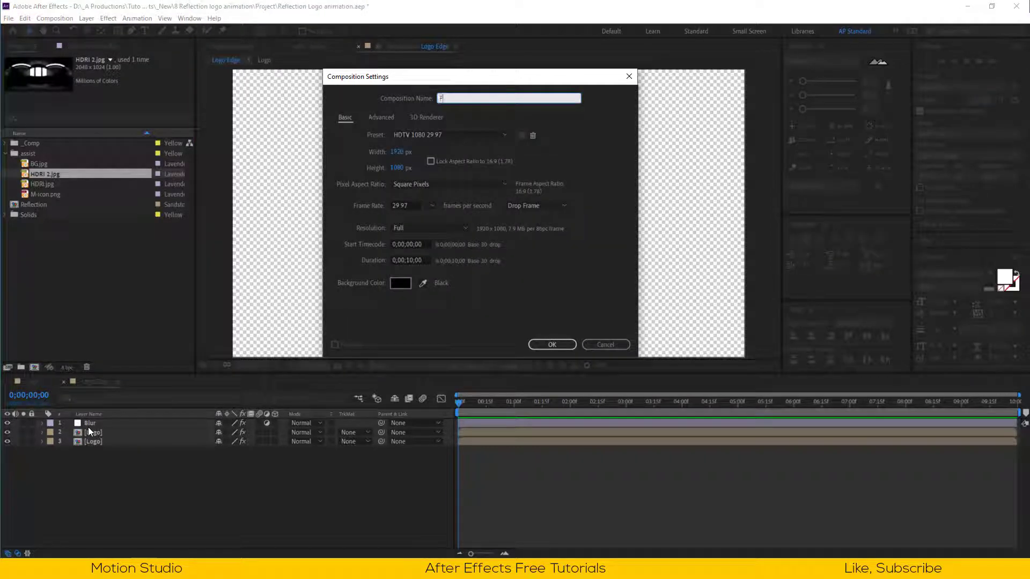
type("inal Reflection")
key("Return")
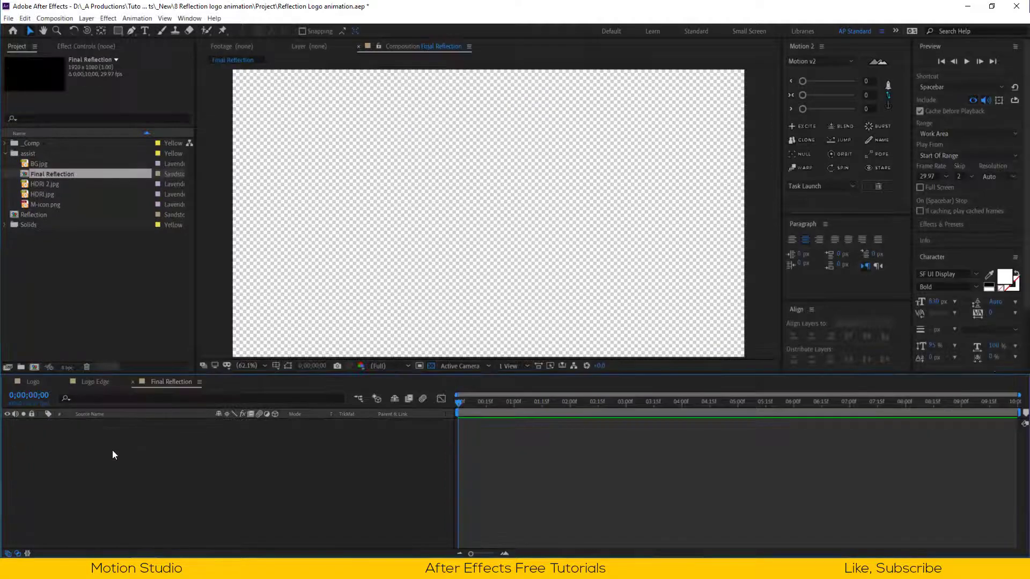
left_click_drag(56, 169, 50, 145)
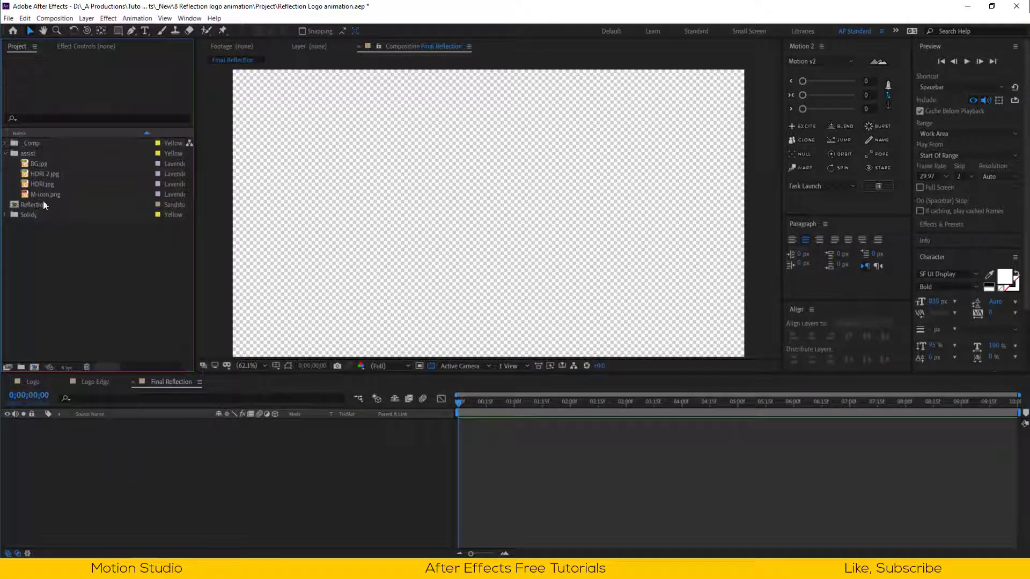
left_click_drag(43, 200, 92, 445)
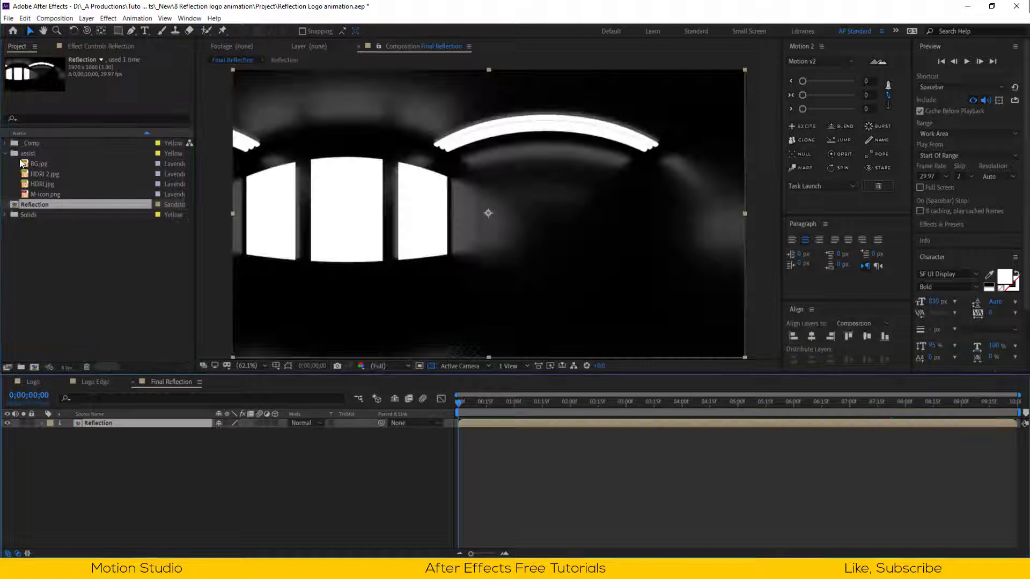
left_click(5, 154)
left_click_drag(41, 162, 37, 142)
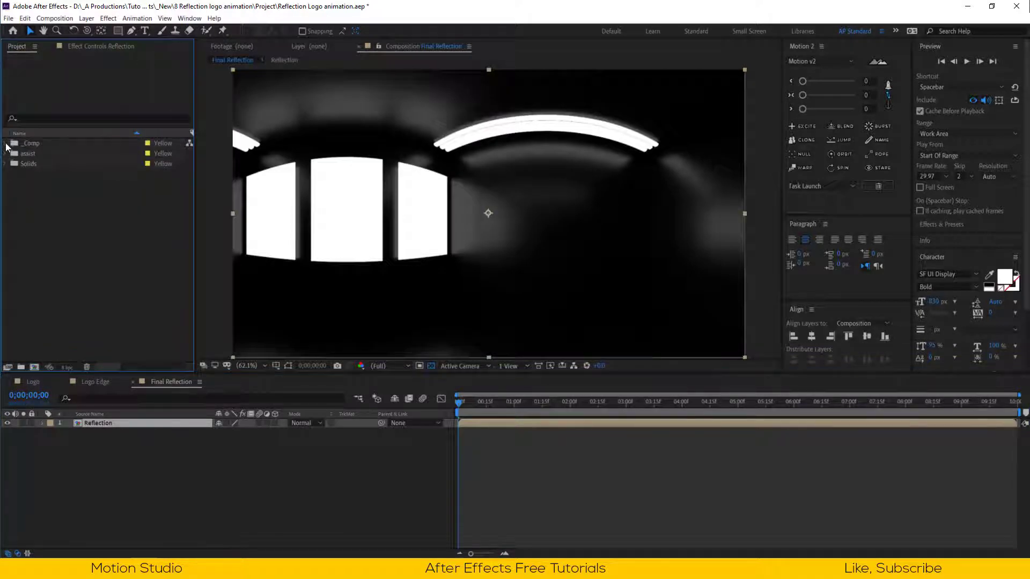
Add Logo Edge below Reflection and Logo on top in Final Reflection
left_click(6, 143)
left_click(57, 175)
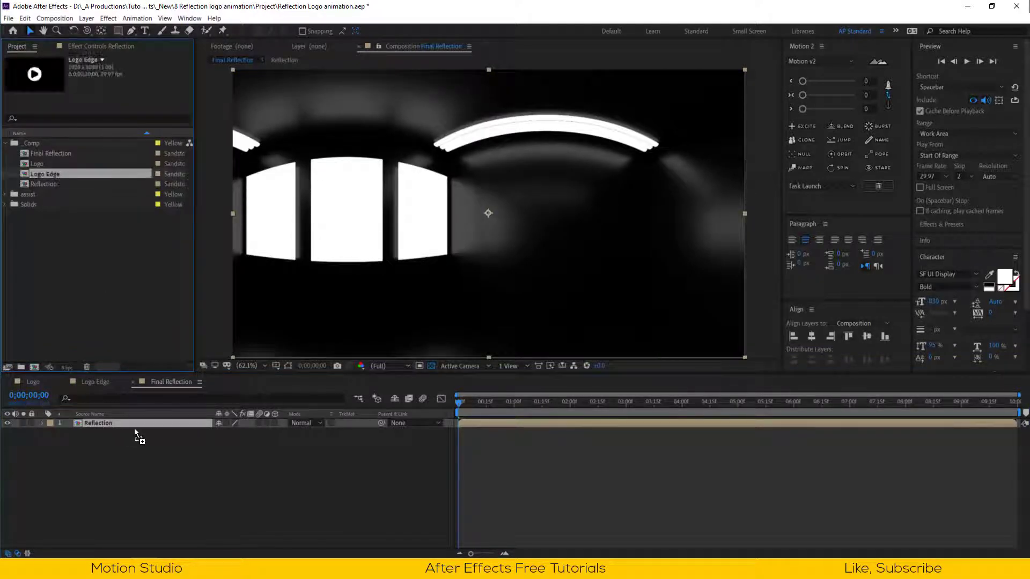
left_click_drag(106, 439, 105, 435)
left_click(48, 164)
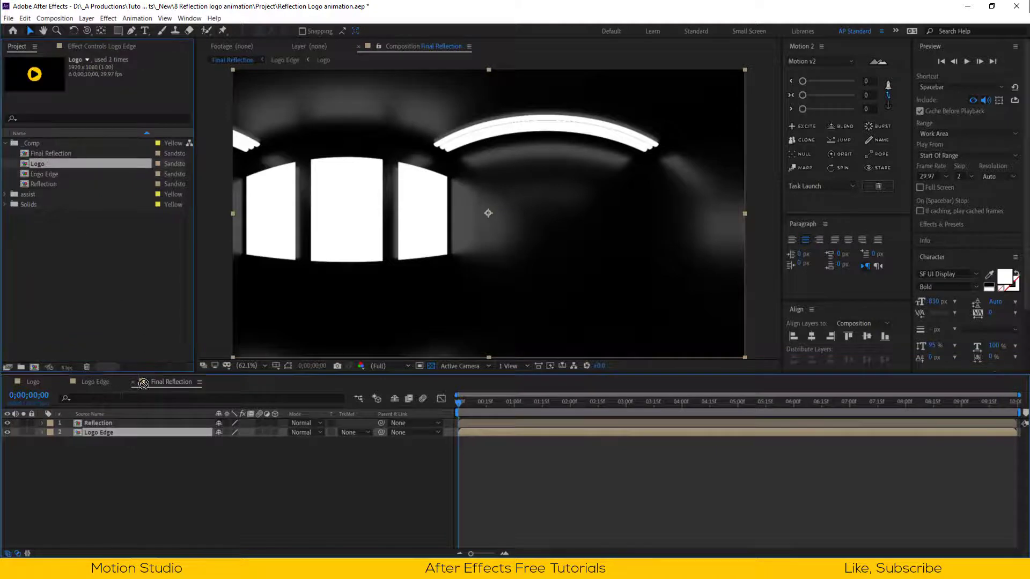
left_click_drag(48, 164, 140, 422)
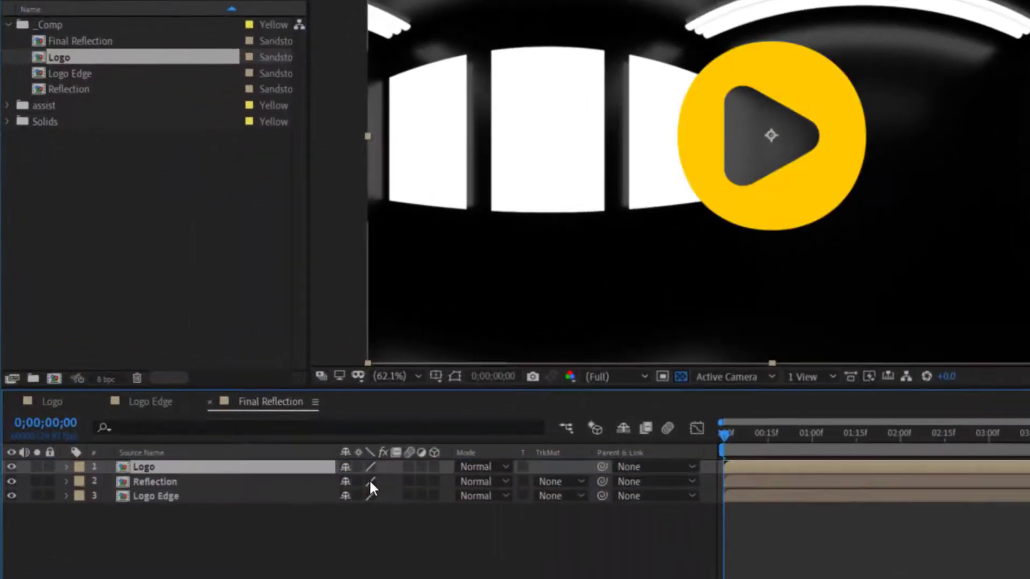
Set the Reflection layer's track matte to Alpha Matte Logo
left_click(541, 482)
left_click(268, 480)
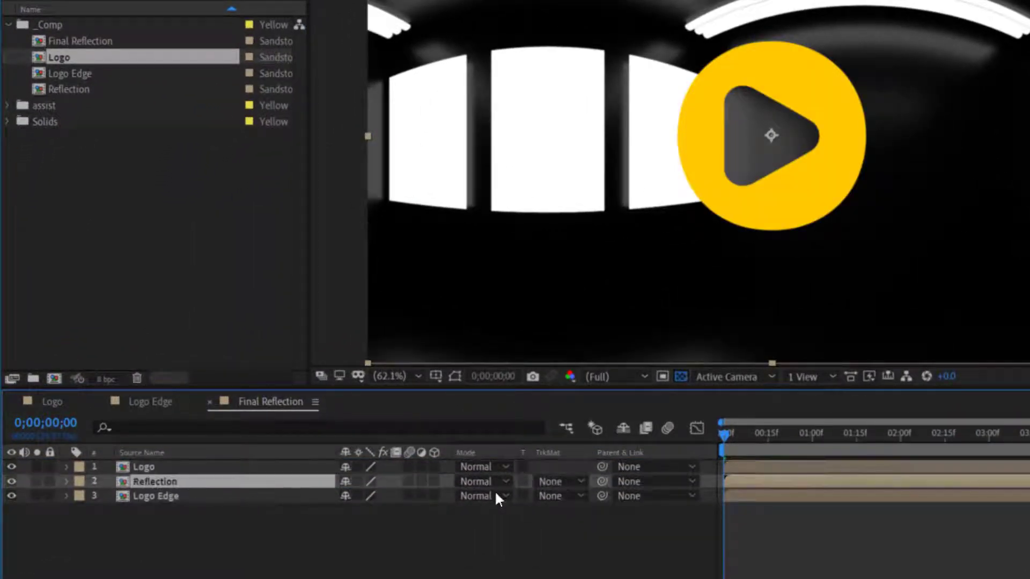
left_click(567, 481)
left_click(585, 516)
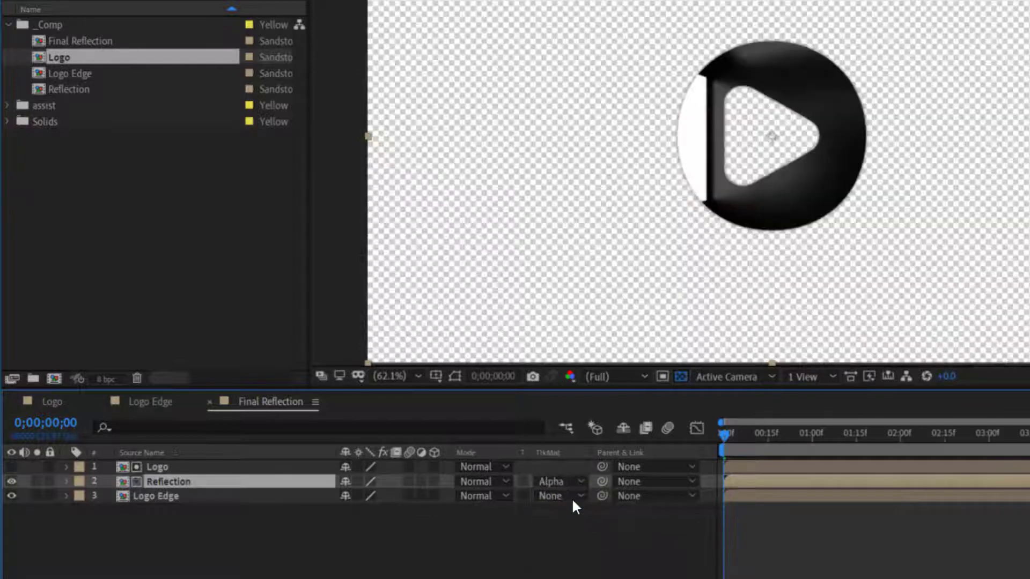
key("F4")
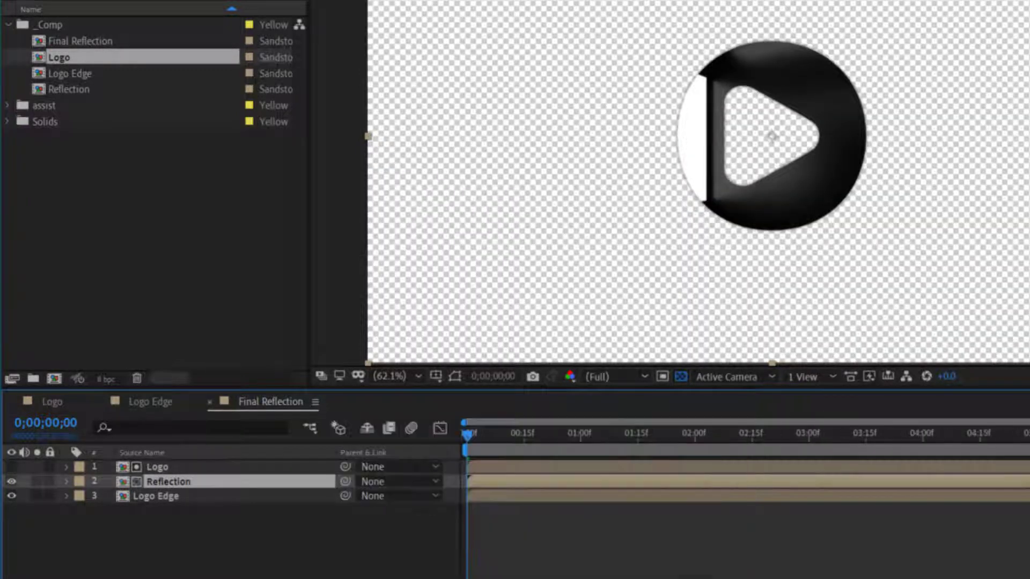
key("F4")
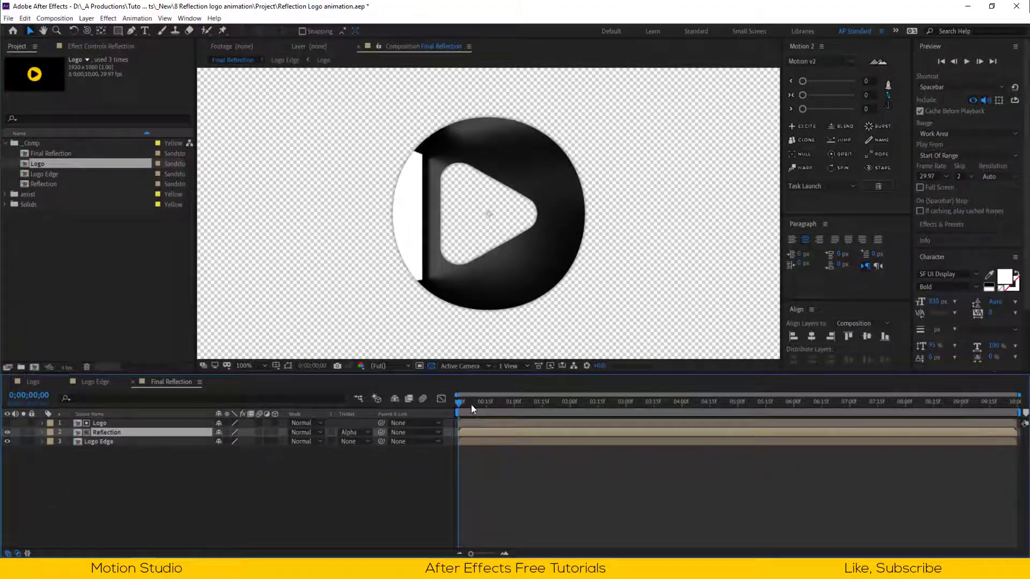
Preview the matted reflection between one and three seconds, then hide Logo Edge
left_click_drag(745, 437, 837, 437)
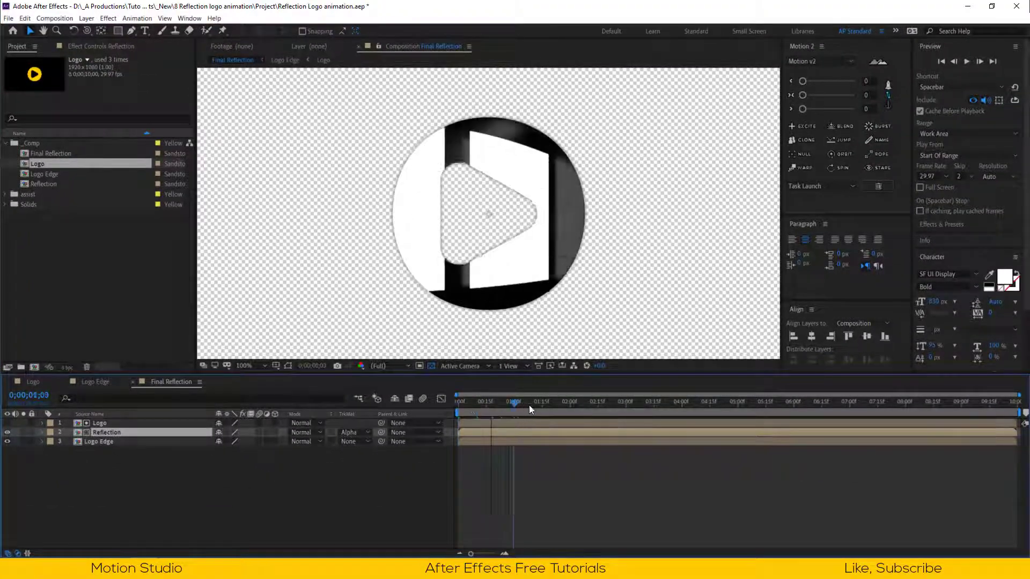
left_click_drag(529, 405, 457, 411)
left_click(7, 442)
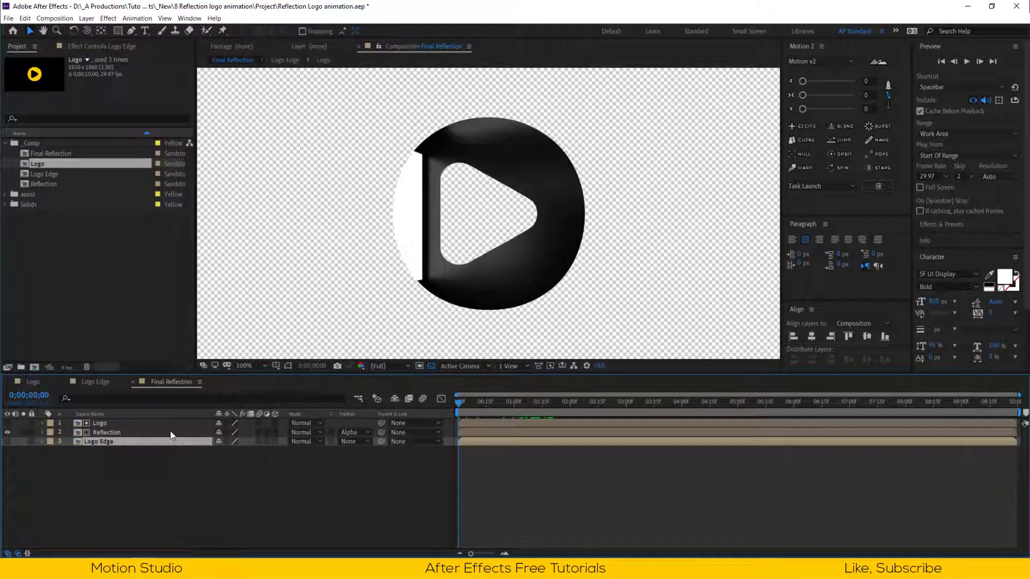
Apply CC Glass to Reflection with Logo Edge as bump map, Source and Lightness
type("cc gl")
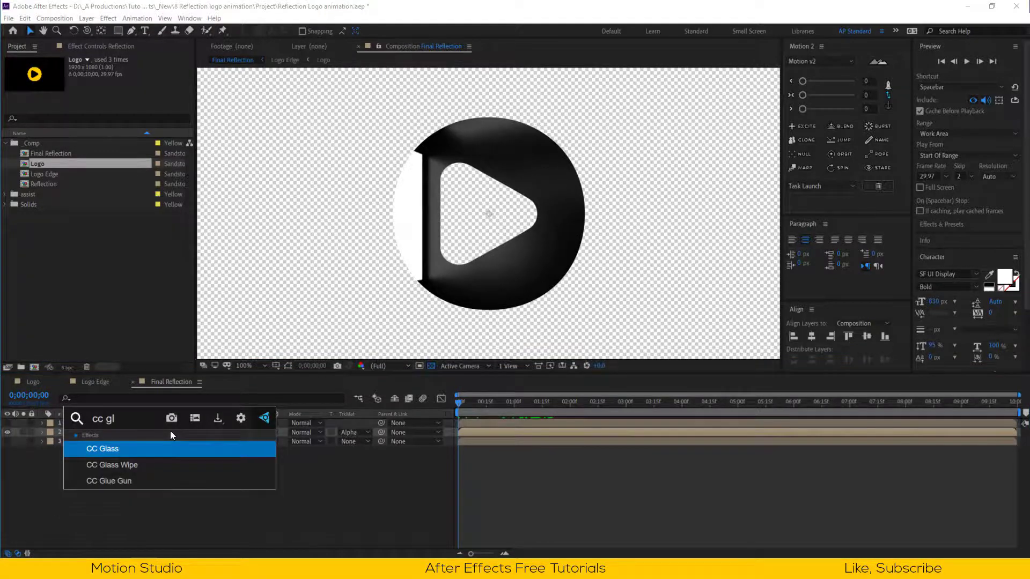
key("Return")
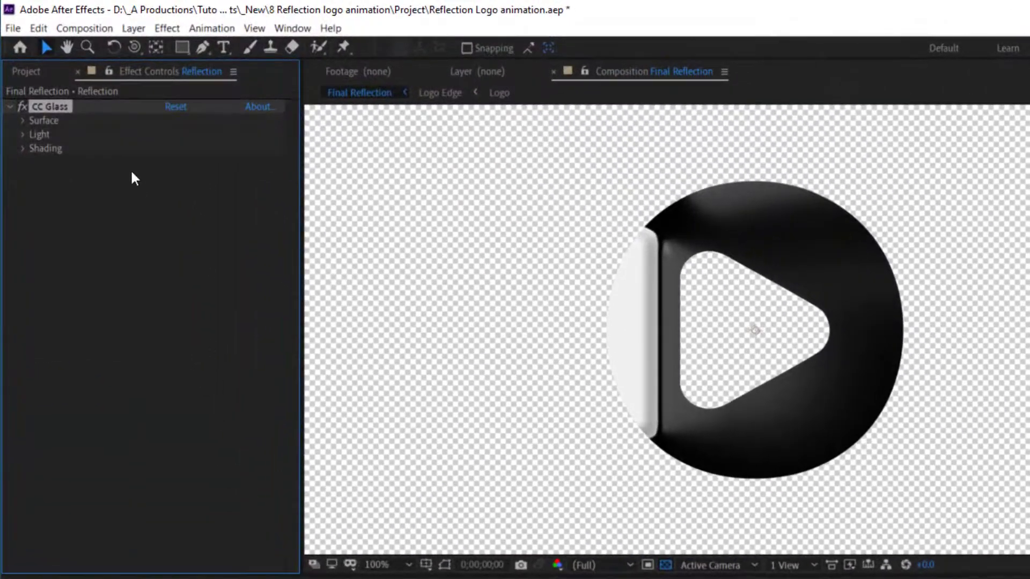
left_click(22, 120)
left_click(193, 134)
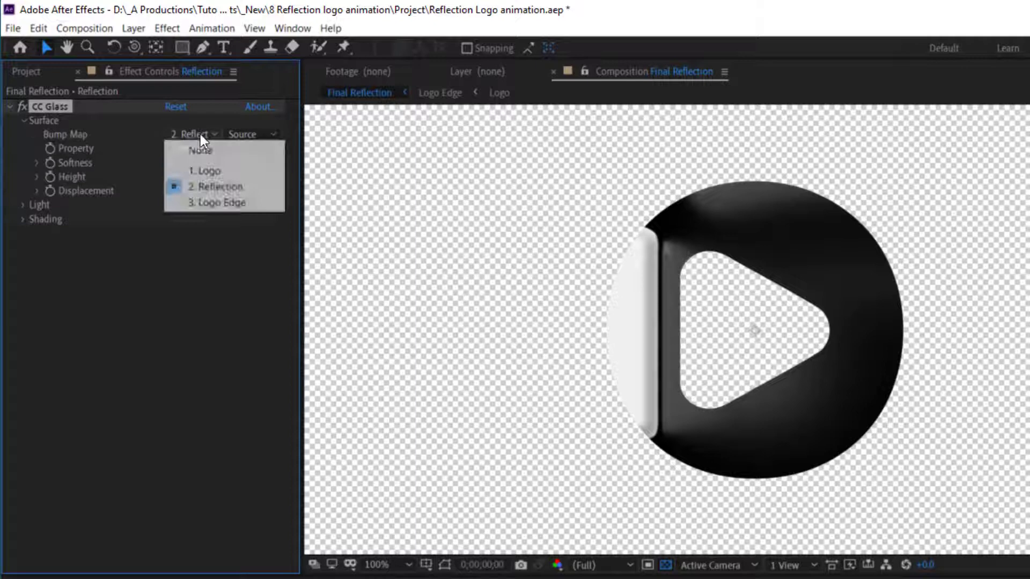
left_click(216, 203)
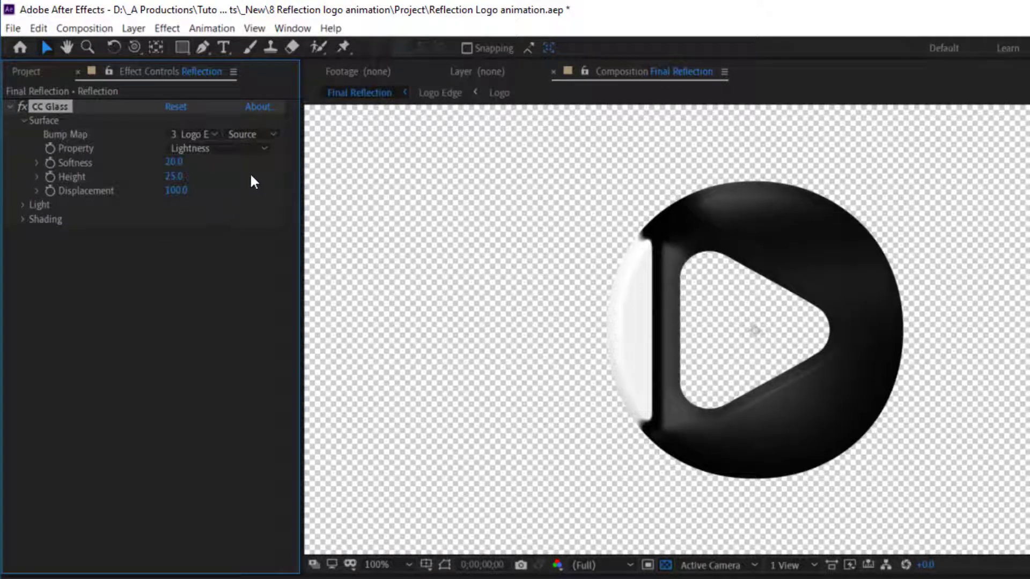
left_click(240, 133)
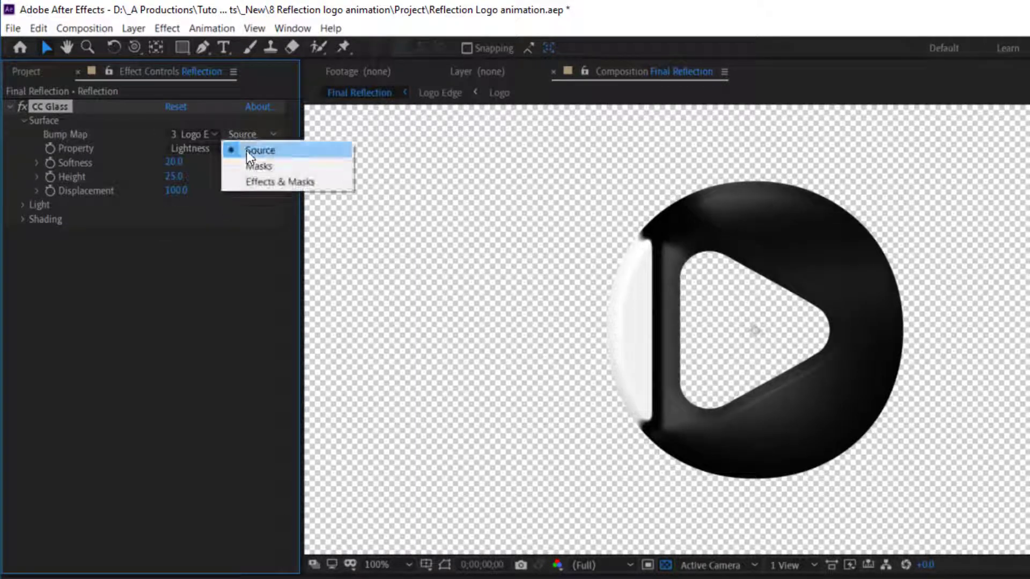
left_click(247, 150)
left_click(187, 150)
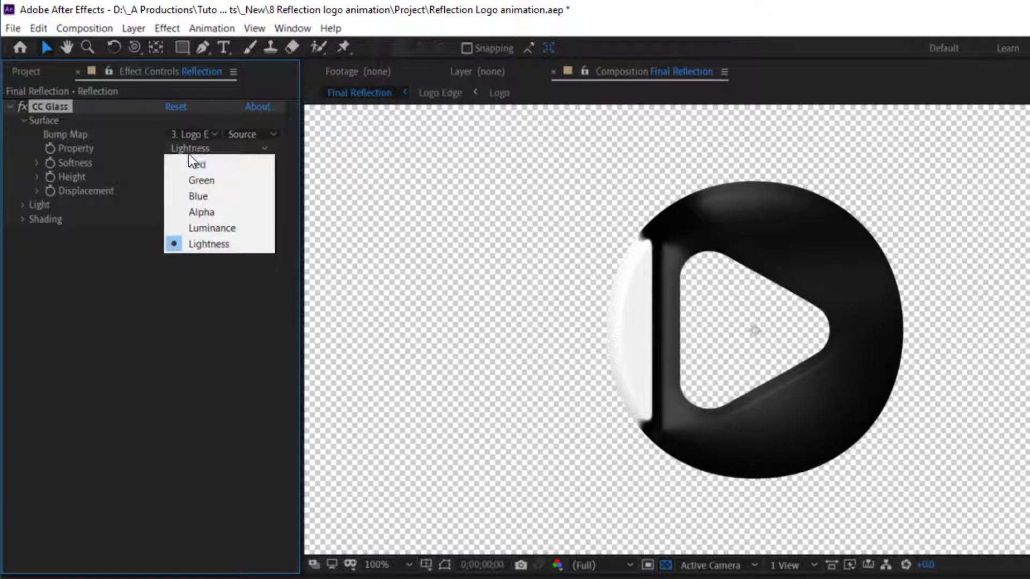
left_click(109, 159)
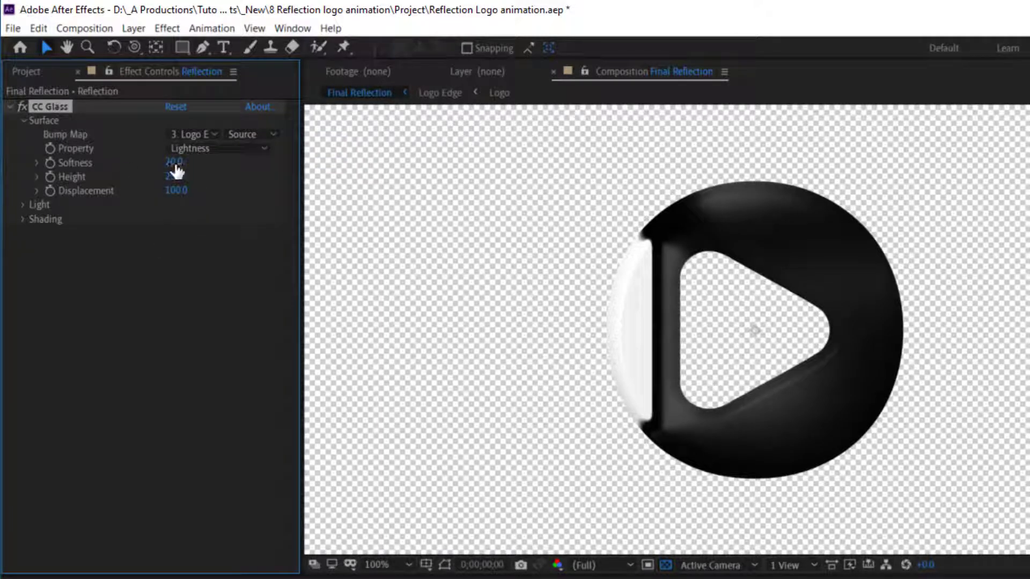
Set CC Glass Softness to 50, Displacement to -300 and Height to 90
left_click(175, 163)
type("50")
key("Tab")
key("Tab")
key("BackSpace")
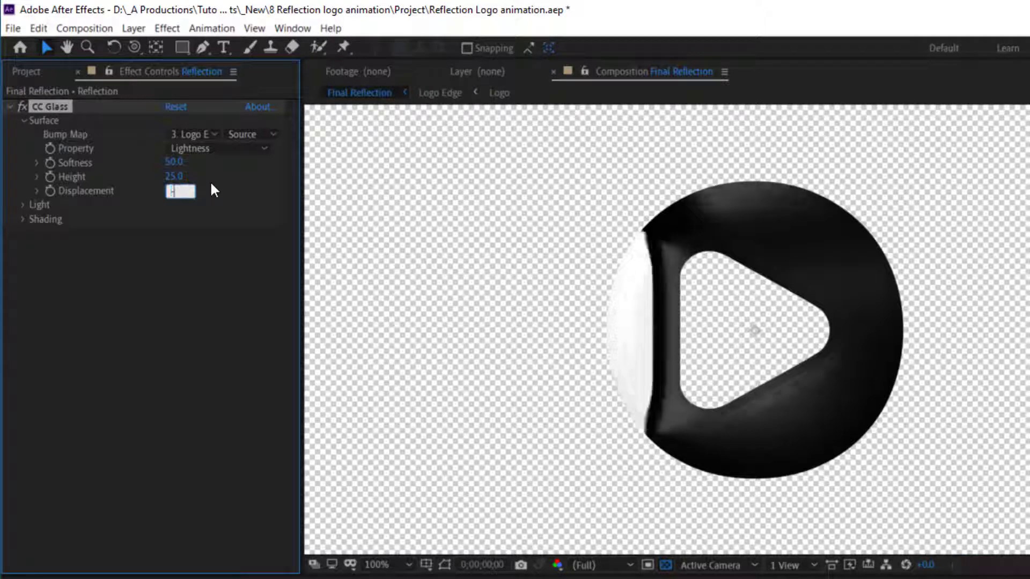
type("-300")
key("Return")
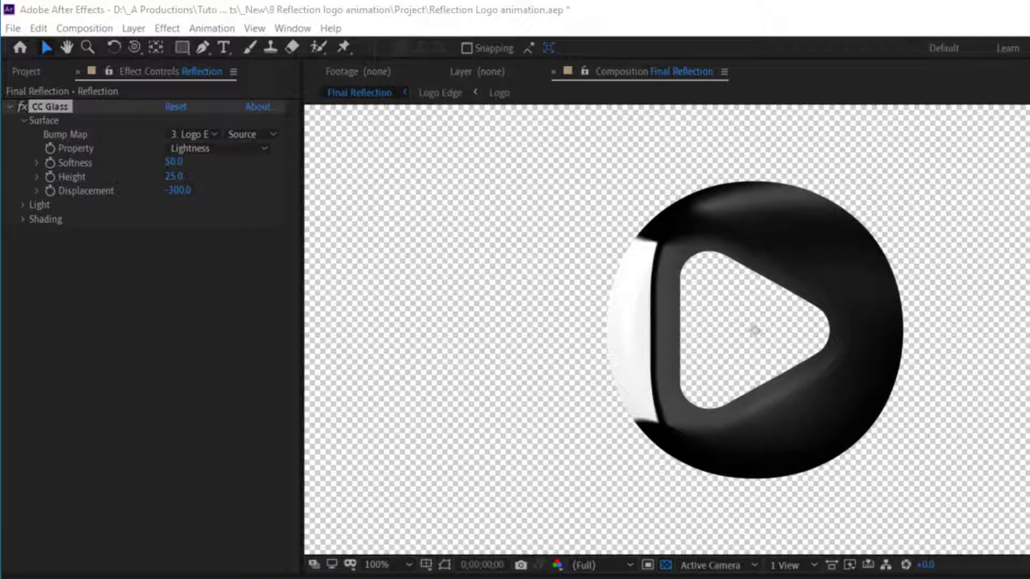
left_click_drag(173, 176, 225, 176)
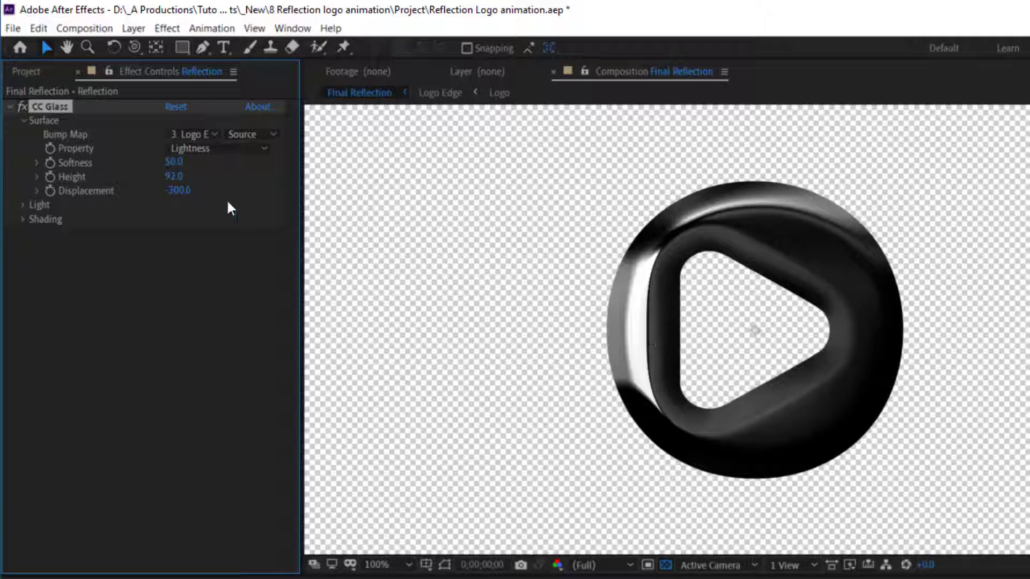
left_click(178, 178)
type("90")
key("Return")
Light the glass using AE Lights, then reselect the Reflection layer
left_click(24, 204)
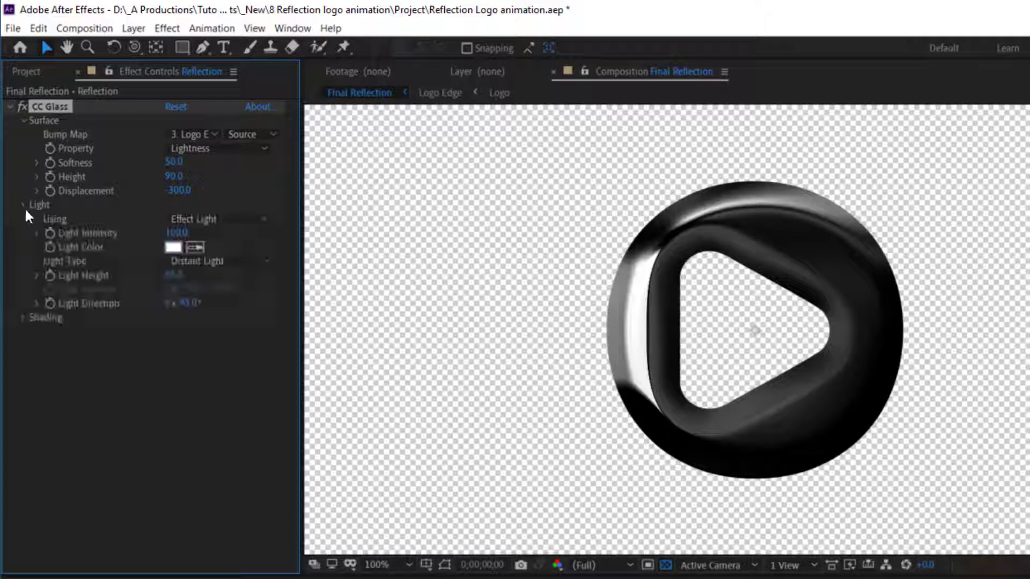
left_click(221, 225)
left_click(207, 250)
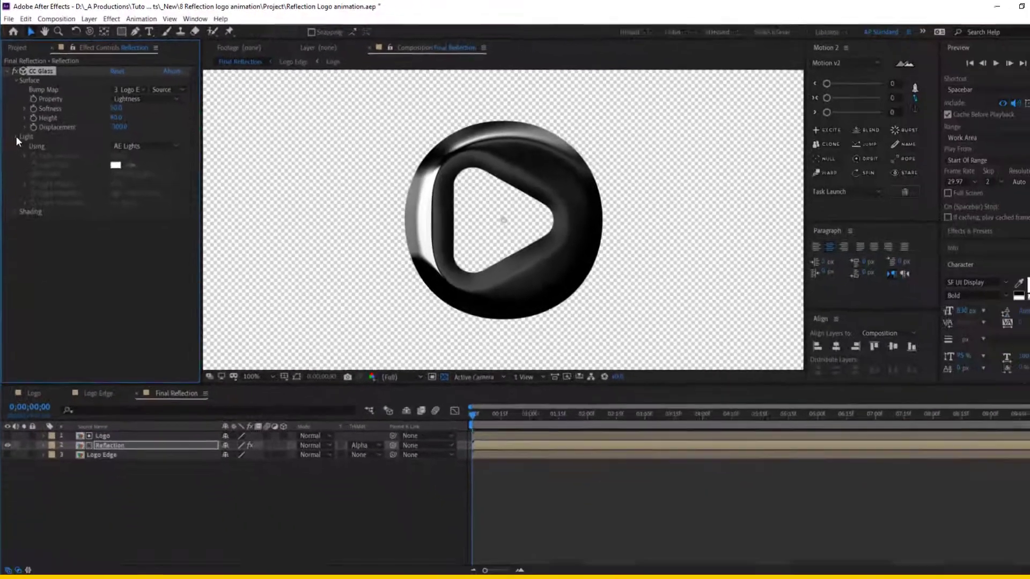
left_click(22, 189)
left_click(21, 292)
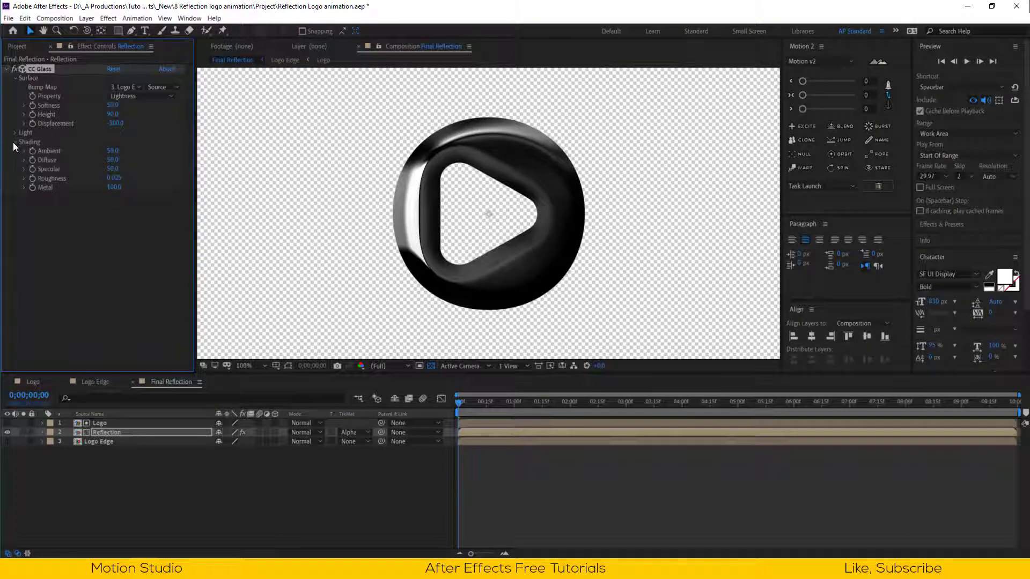
left_click(15, 143)
right_click(99, 217)
left_click(54, 210)
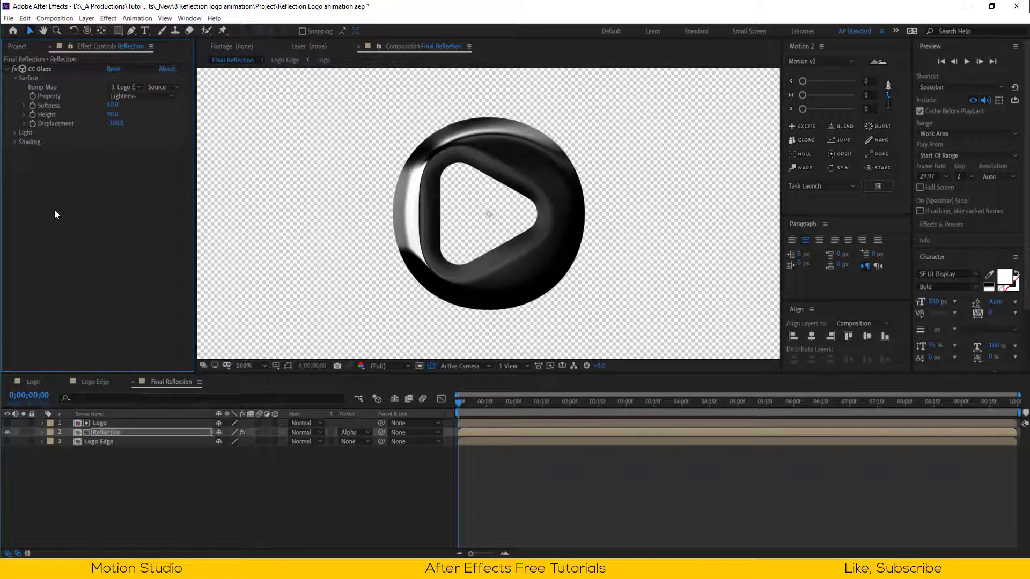
left_click(112, 433)
Apply CC Blobbylize to Reflection using Logo Edge as the blob layer
key("ctrl+space")
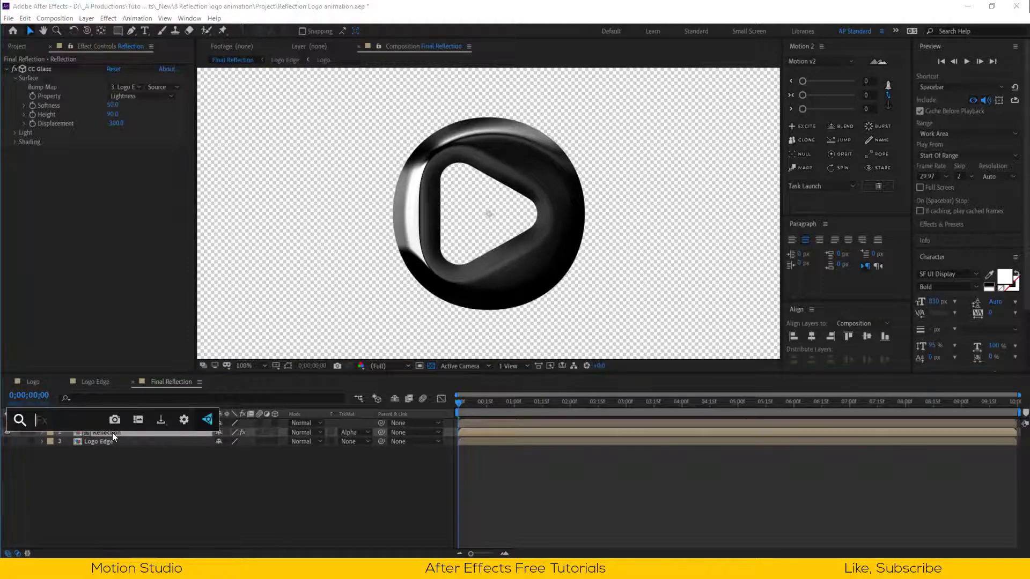
type("cc")
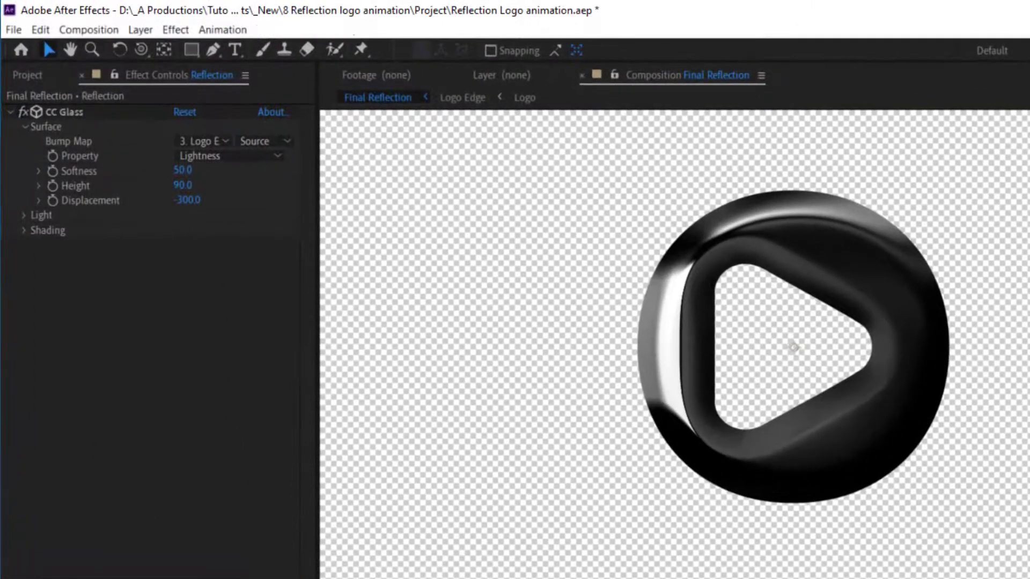
key("Return")
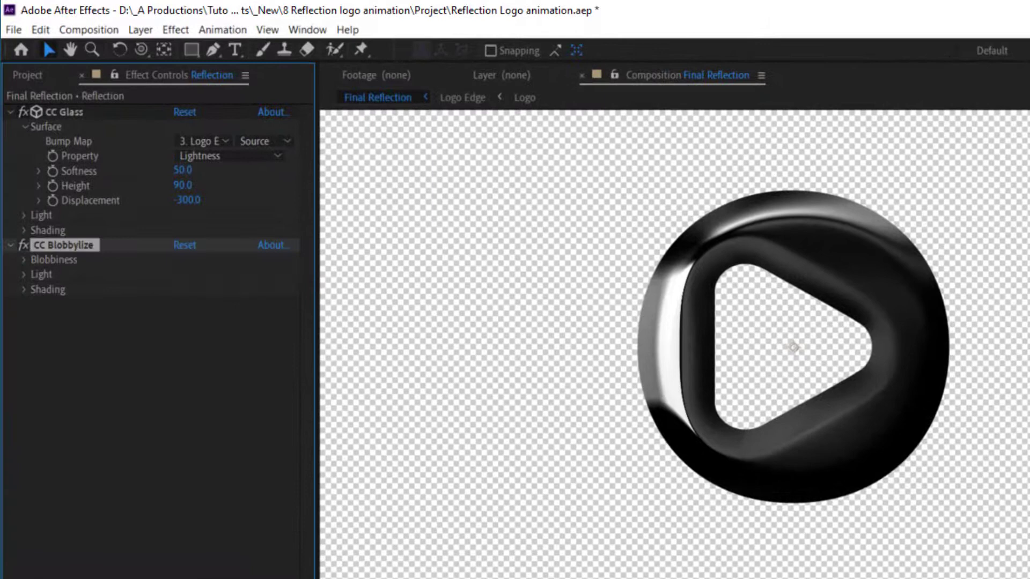
left_click(24, 259)
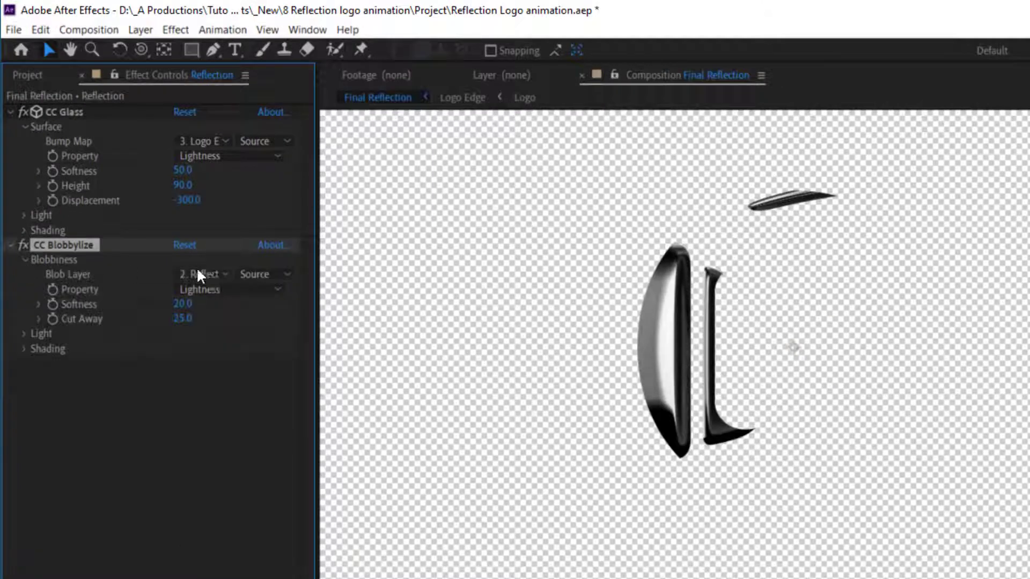
left_click(203, 274)
left_click(224, 347)
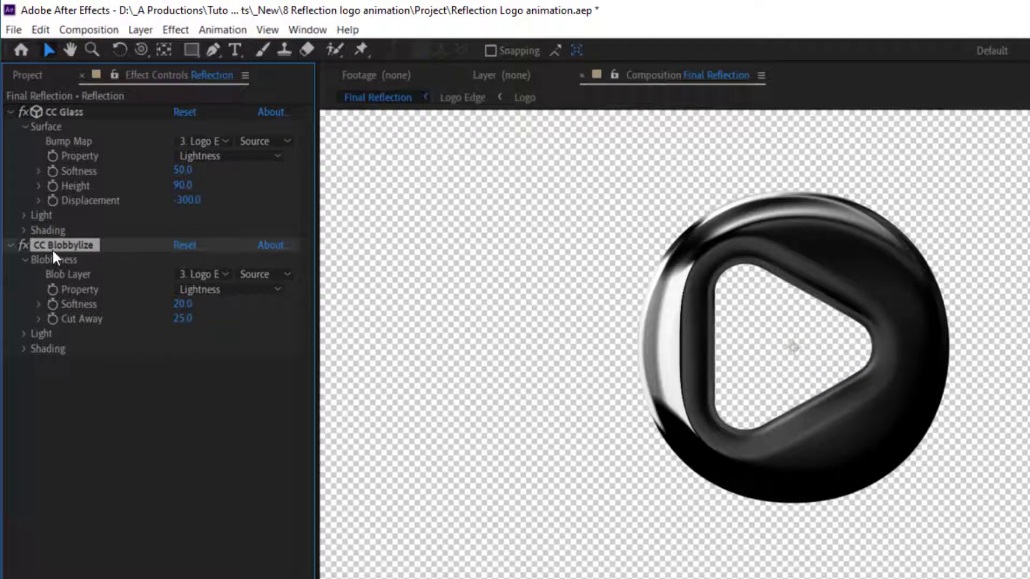
left_click(23, 244)
left_click(23, 244)
Keep Lightness as blob property and set Blobbylize Softness 3 and Cut Away 0
scroll(664, 347, "up", 3)
scroll(664, 347, "down", 2)
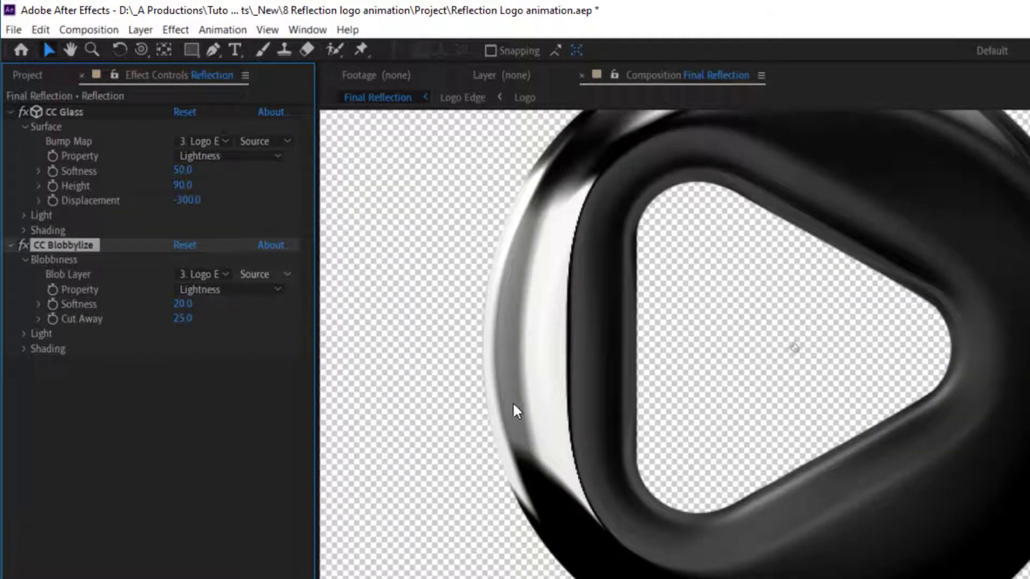
left_click(195, 291)
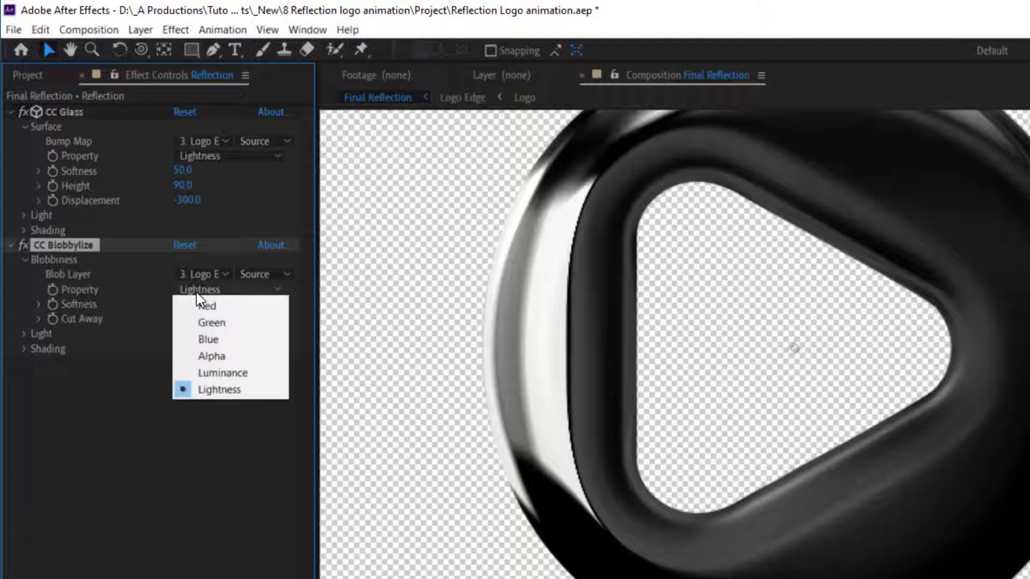
left_click(80, 305)
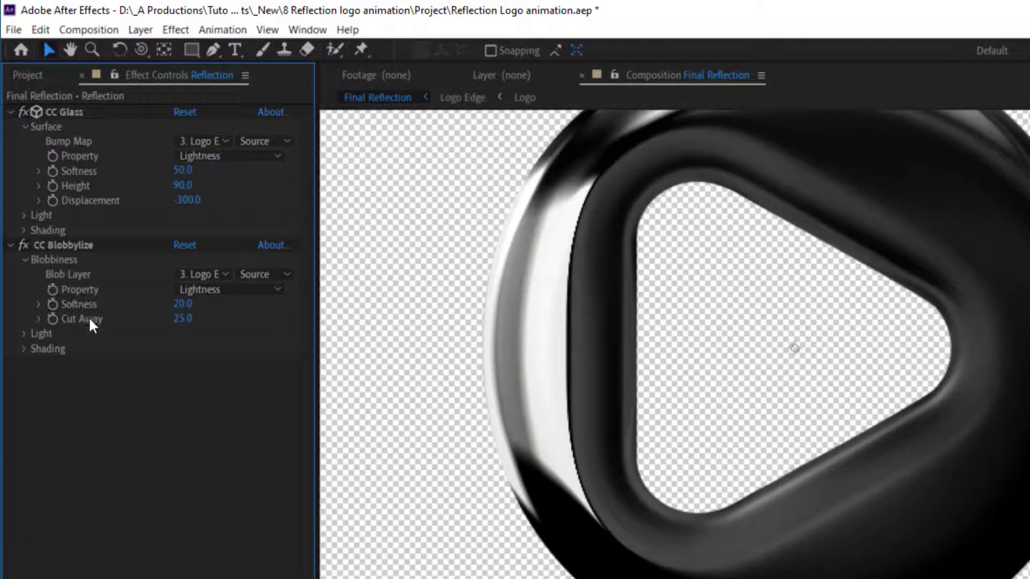
left_click_drag(181, 305, 166, 306)
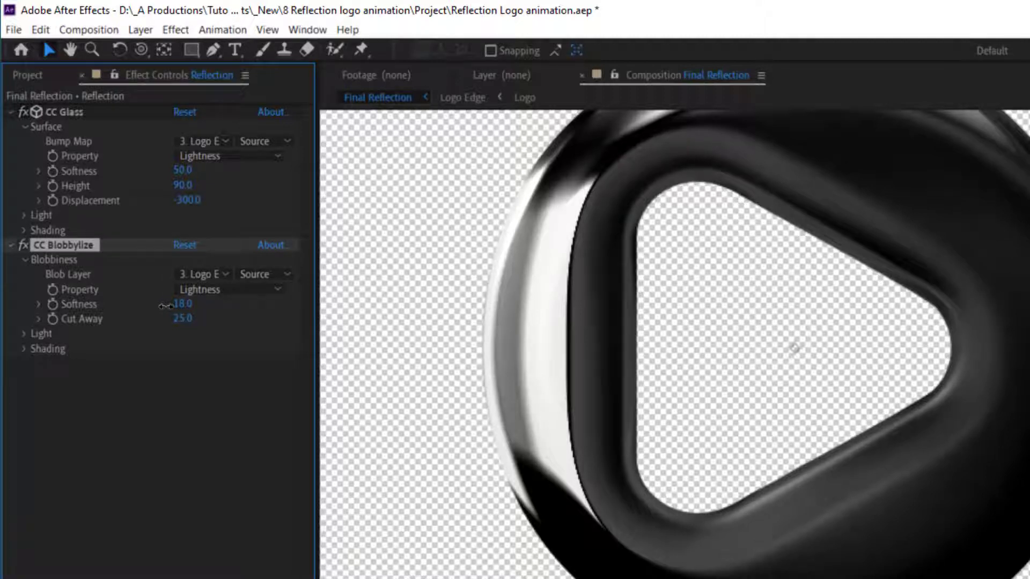
left_click(182, 304)
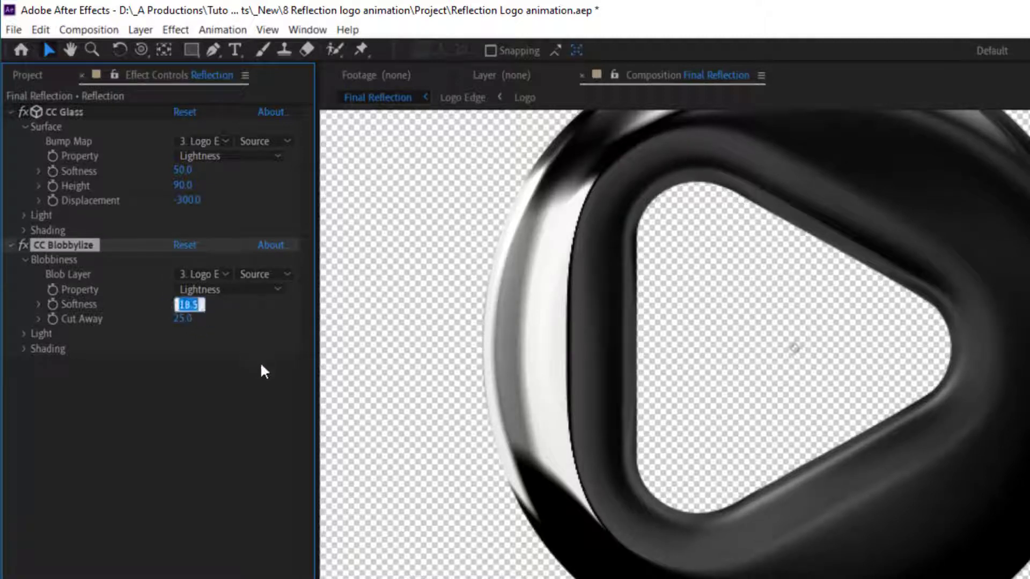
type("3")
key("Return")
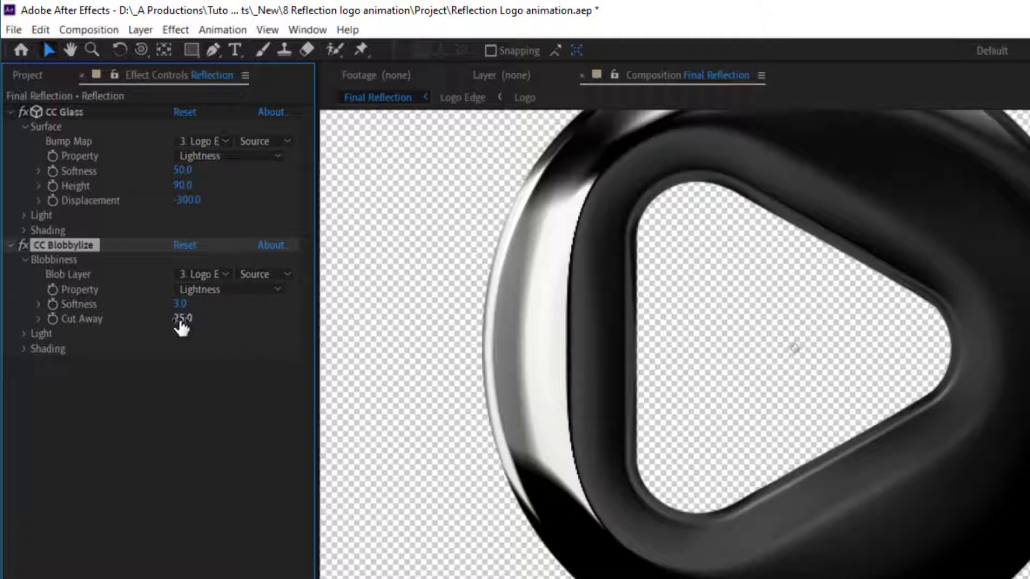
left_click(181, 318)
type("3")
key("Return")
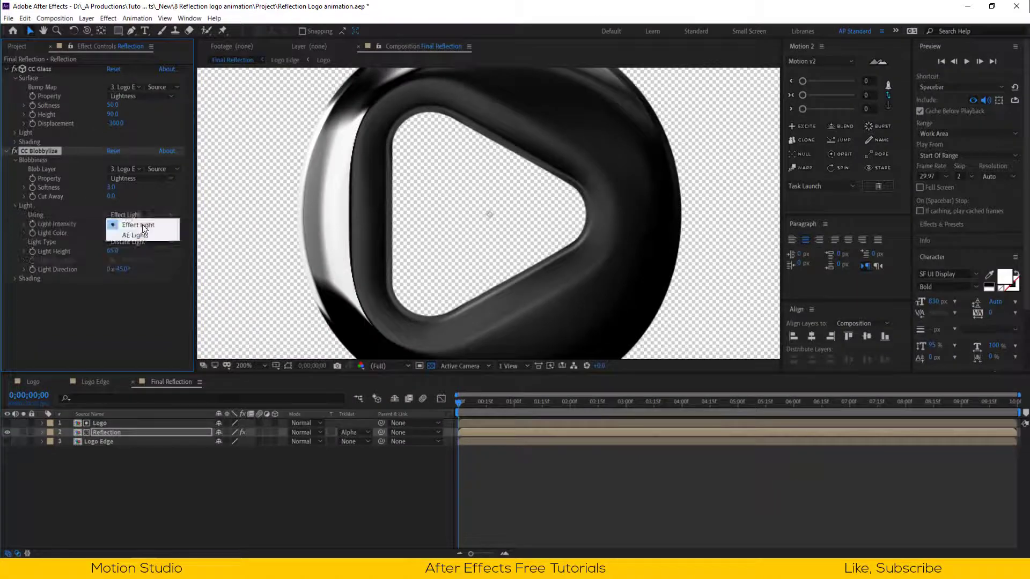
Collapse both effects, set the viewer to 100% and play the preview
left_click(6, 150)
left_click(6, 68)
left_click(246, 366)
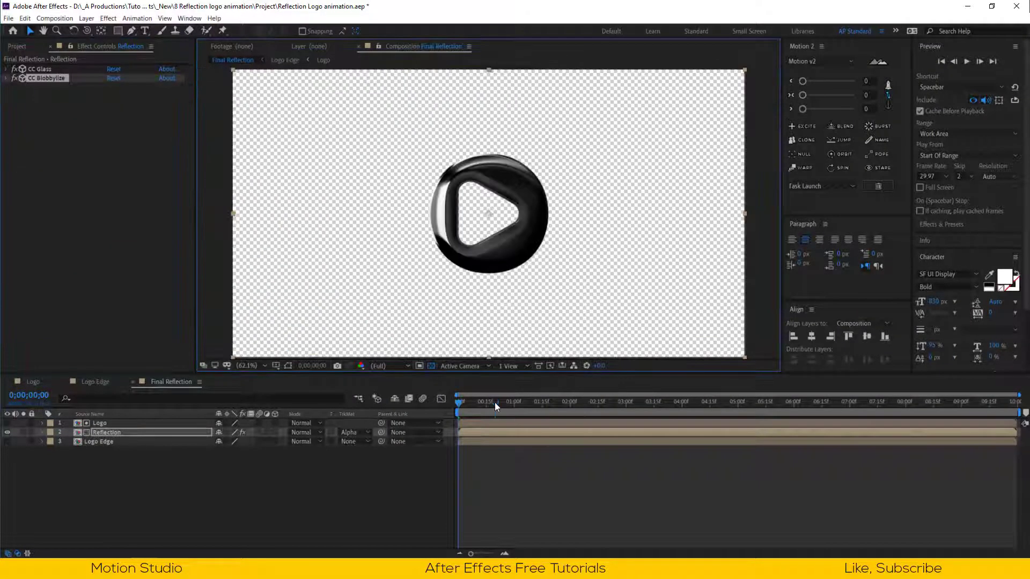
left_click(389, 366)
left_click(384, 406)
key("space")
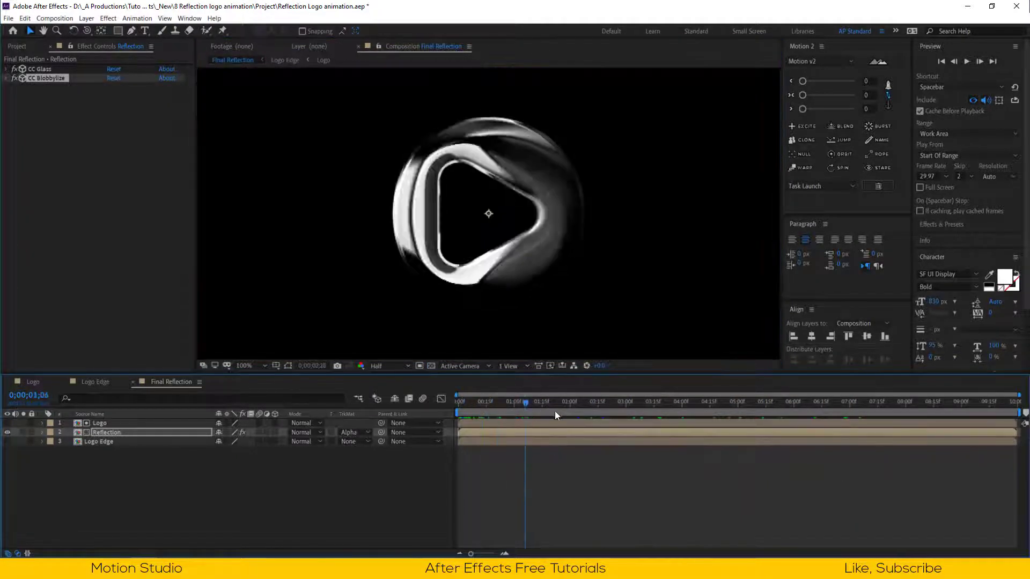
Duplicate the Logo and Reflection layers via Edit > Duplicate
left_click(112, 423, "shift")
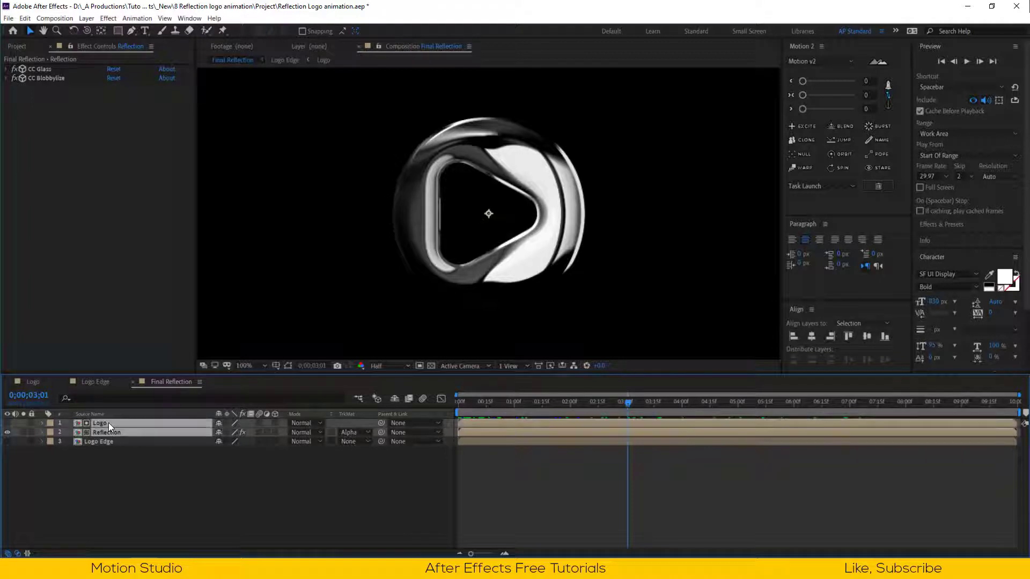
left_click(25, 17)
left_click(45, 138)
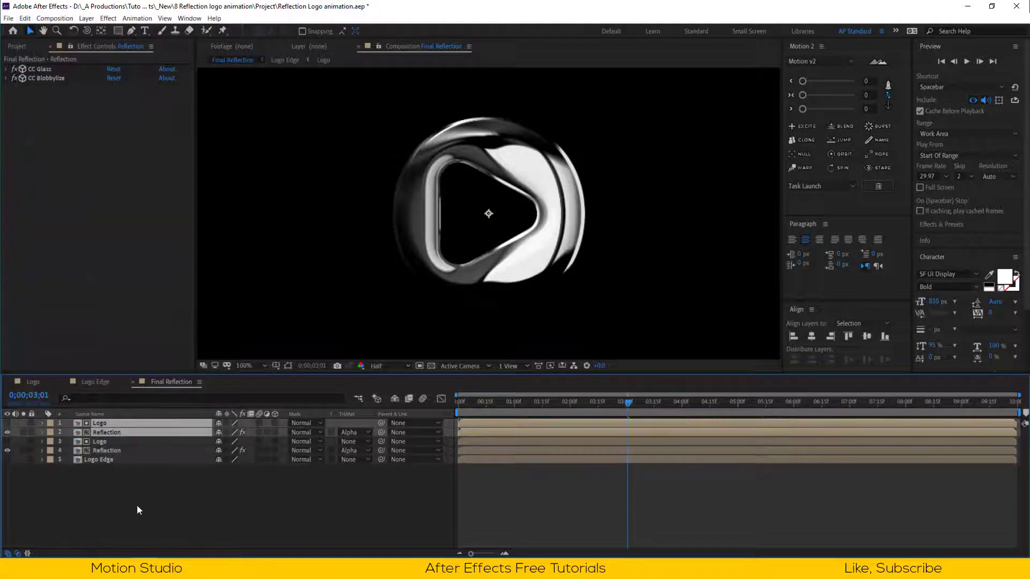
Duplicate the Reflection comp in the Project panel as Reflection 2
left_click(117, 432)
left_click(16, 46)
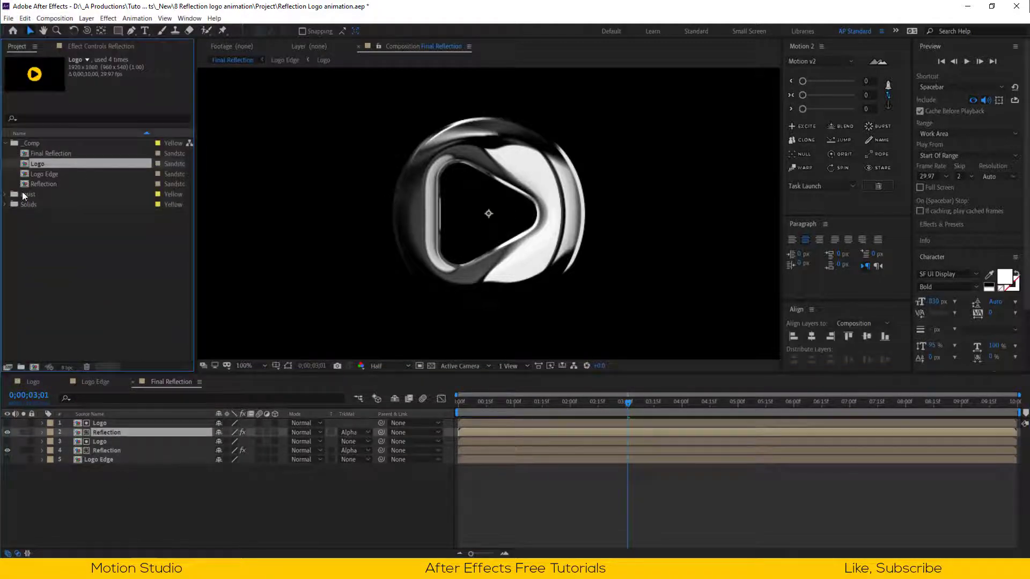
key("ctrl+d")
double_click(66, 196)
right_click(458, 432)
mouse_move(559, 551)
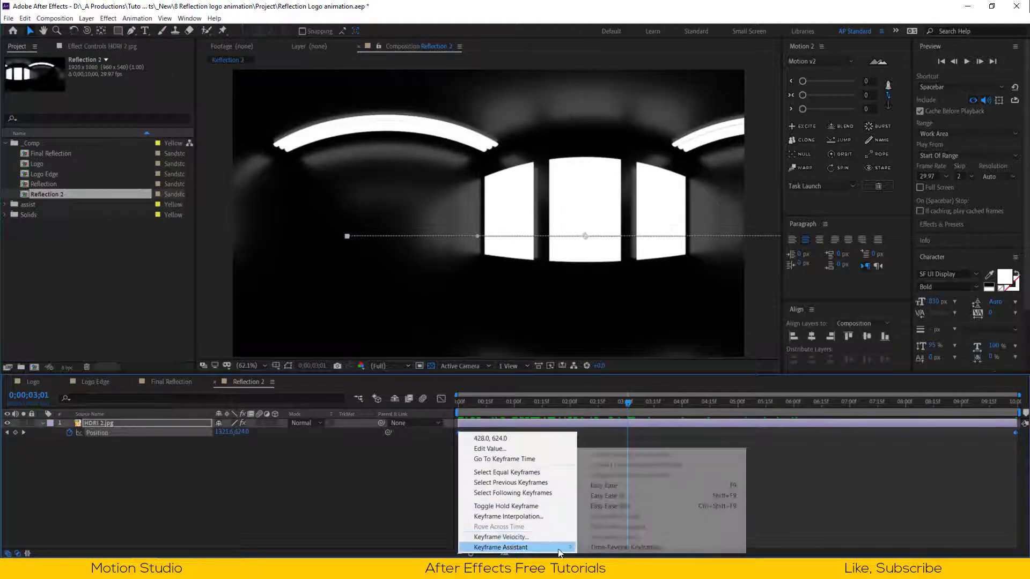
left_click(474, 436)
left_click(351, 493)
left_click(215, 381)
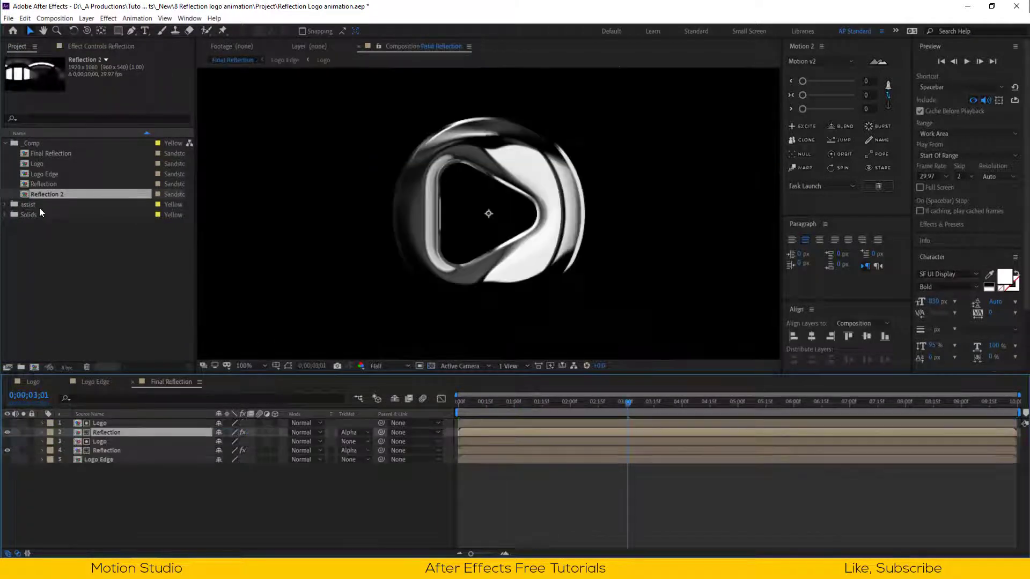
Replace the top Reflection layer with Reflection 2 and set its Opacity to 50%
left_click_drag(50, 194, 240, 218)
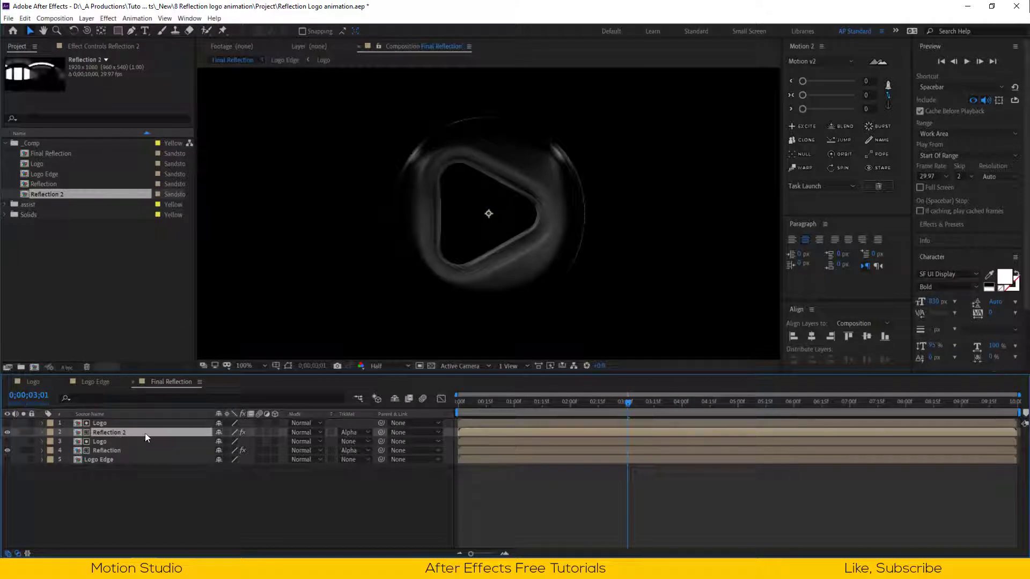
key("t")
left_click(223, 442)
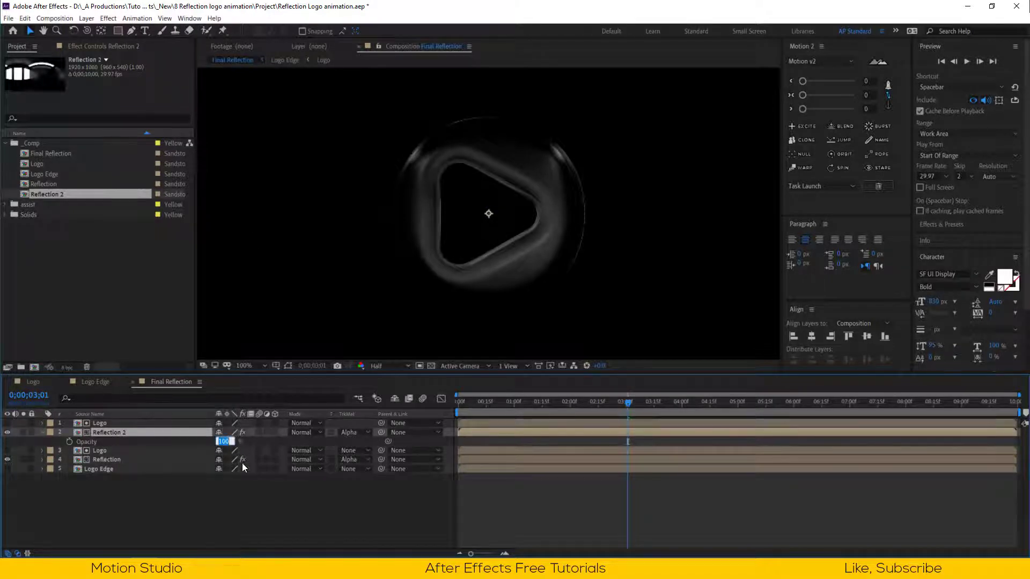
type("50")
key("Return")
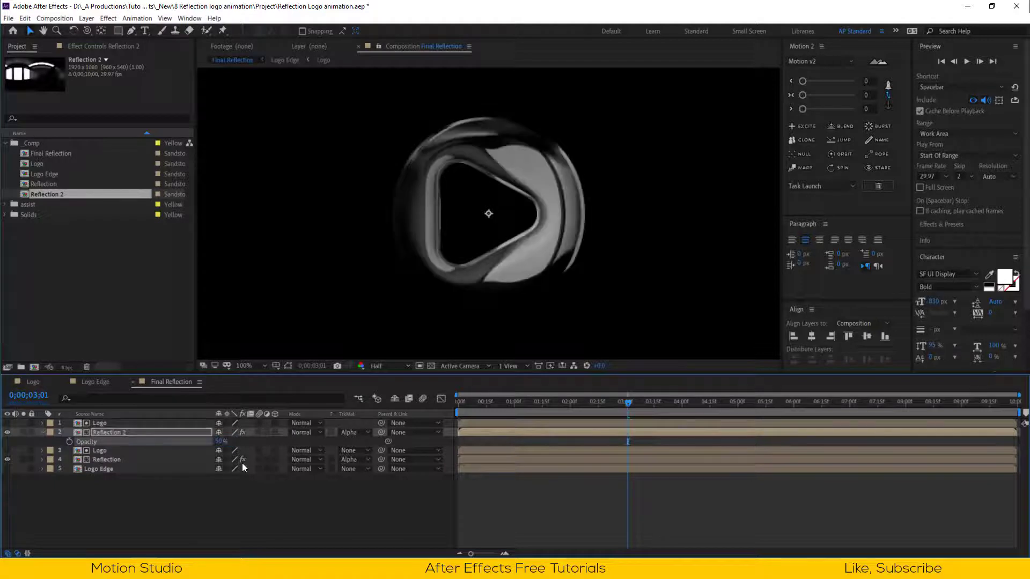
left_click_drag(495, 410, 534, 410)
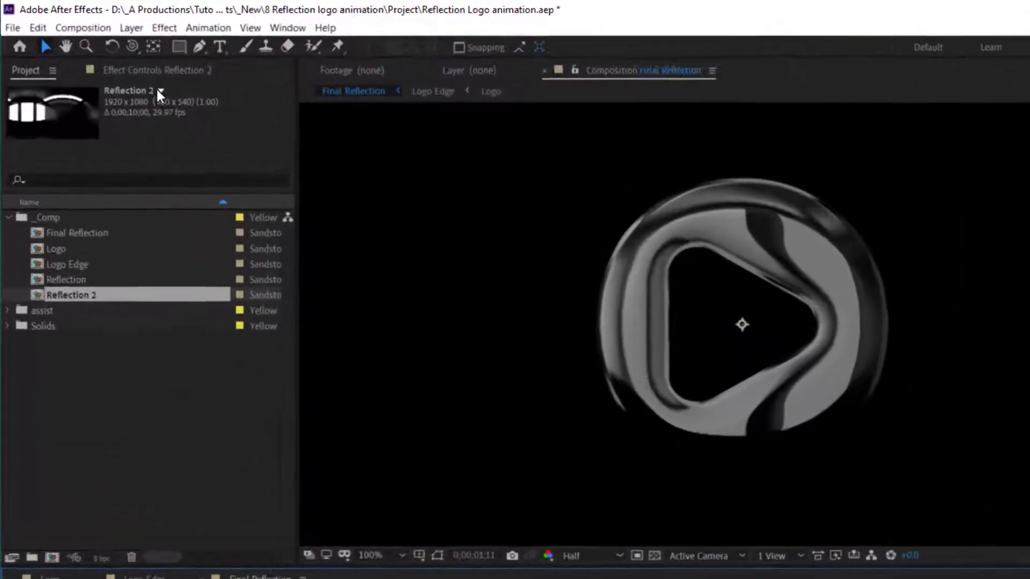
Set Reflection 2's CC Glass Softness to 20 and Displacement to -500
left_click(102, 46)
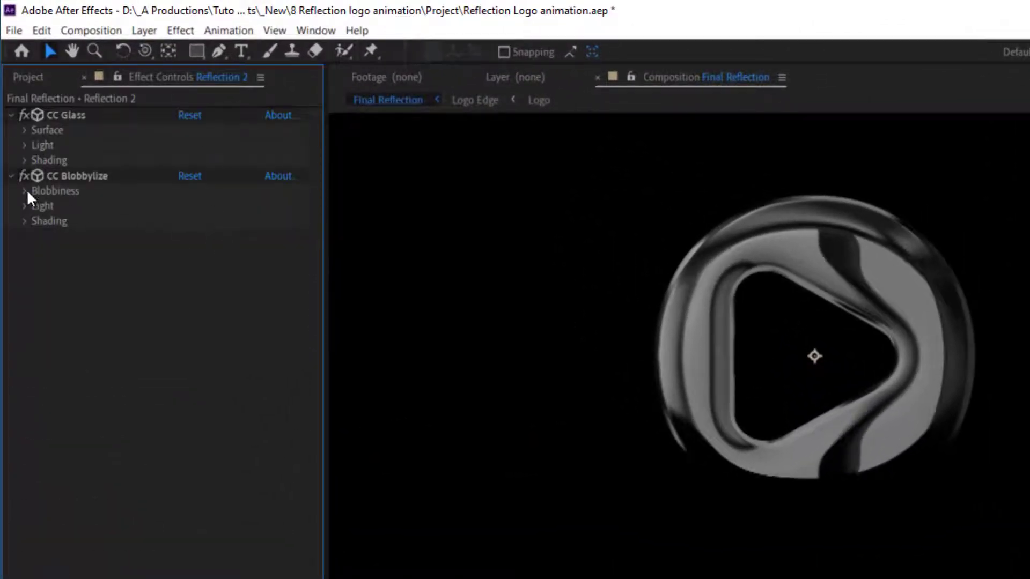
left_click(24, 130)
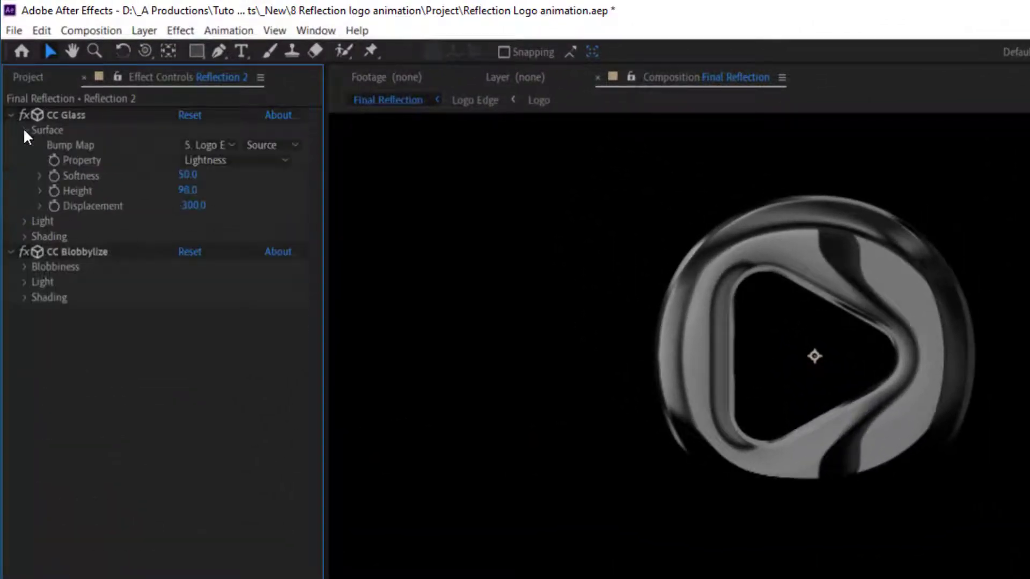
left_click(187, 177)
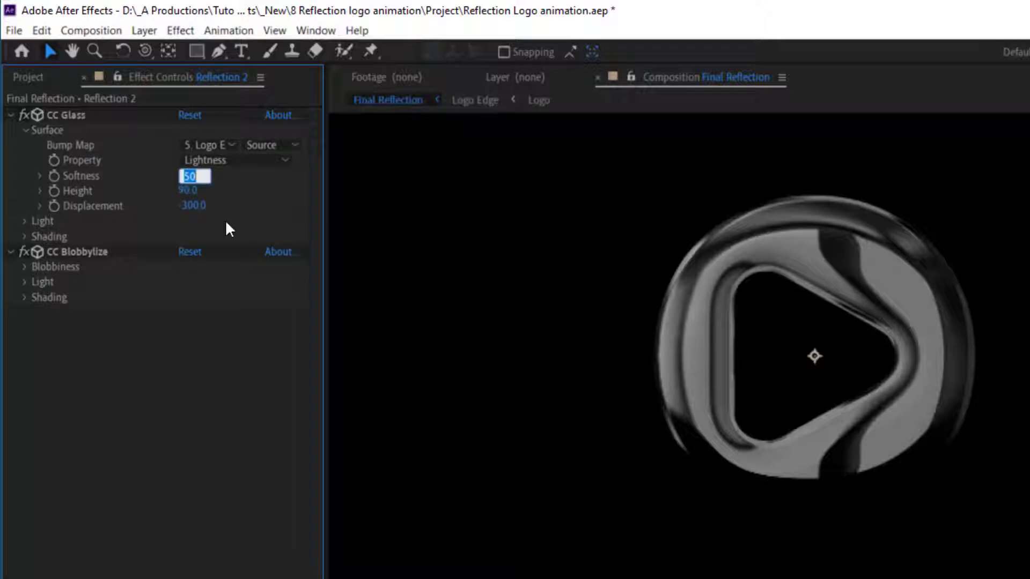
type("20")
key("Return")
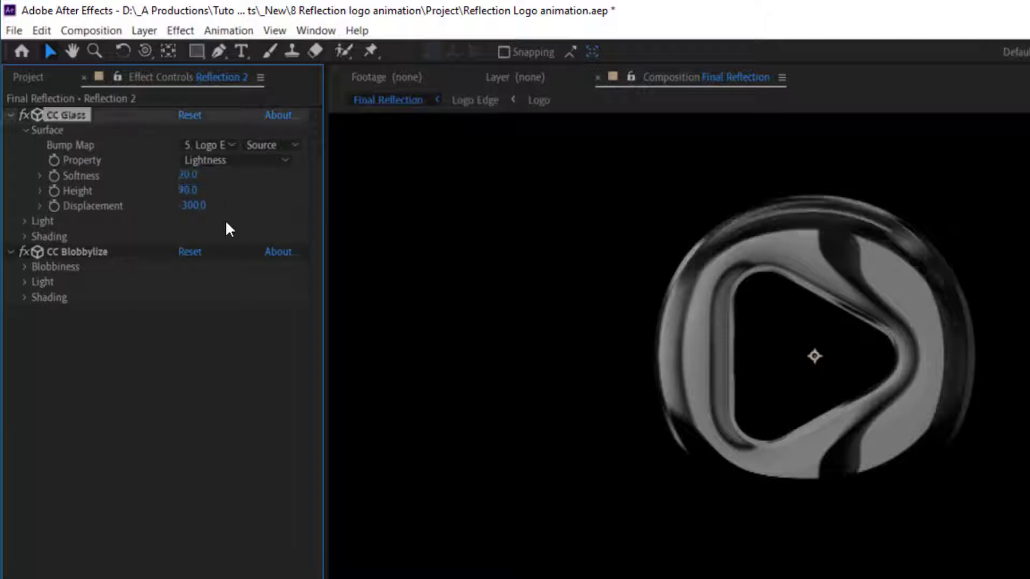
left_click(194, 207)
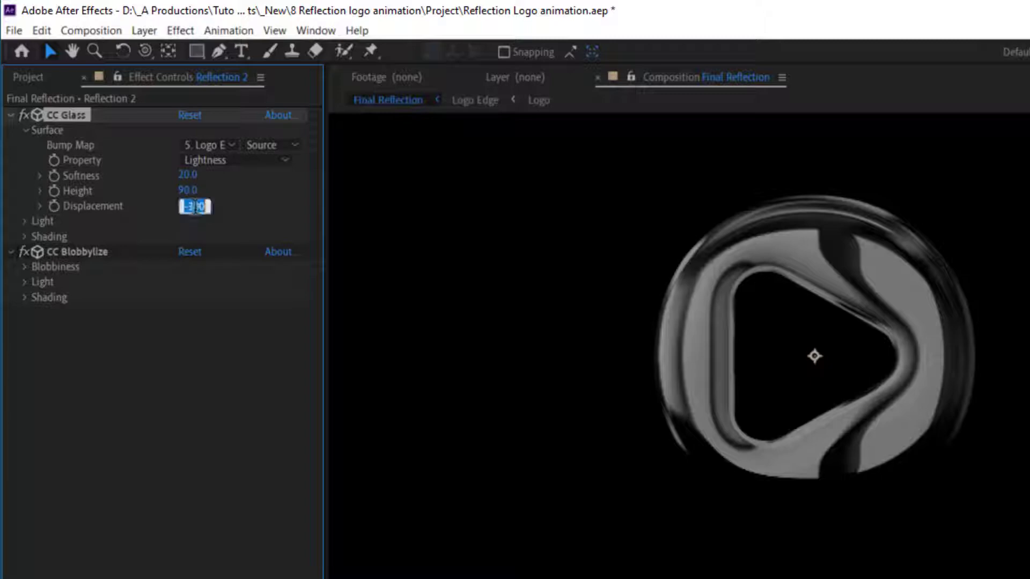
type("-500")
key("Return")
Set Reflection 2's CC Blobbylize Softness to 5
left_click(24, 220)
left_click(24, 220)
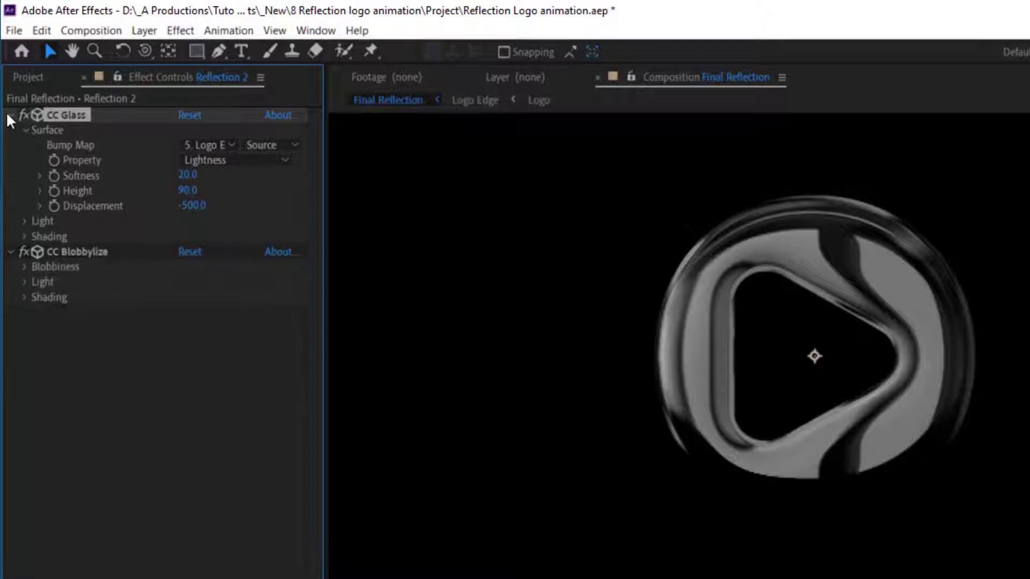
left_click(8, 115)
left_click(24, 145)
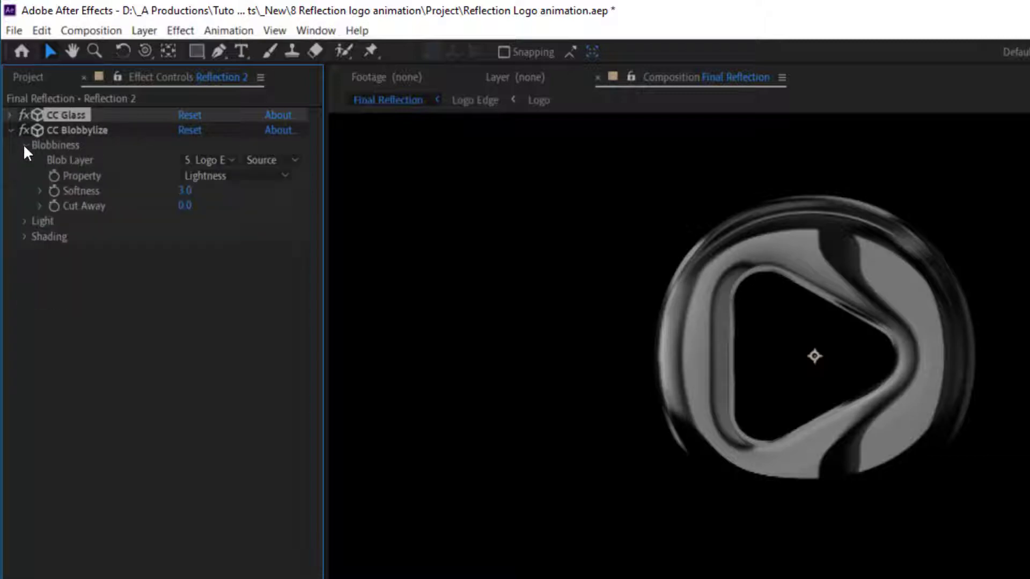
type("5")
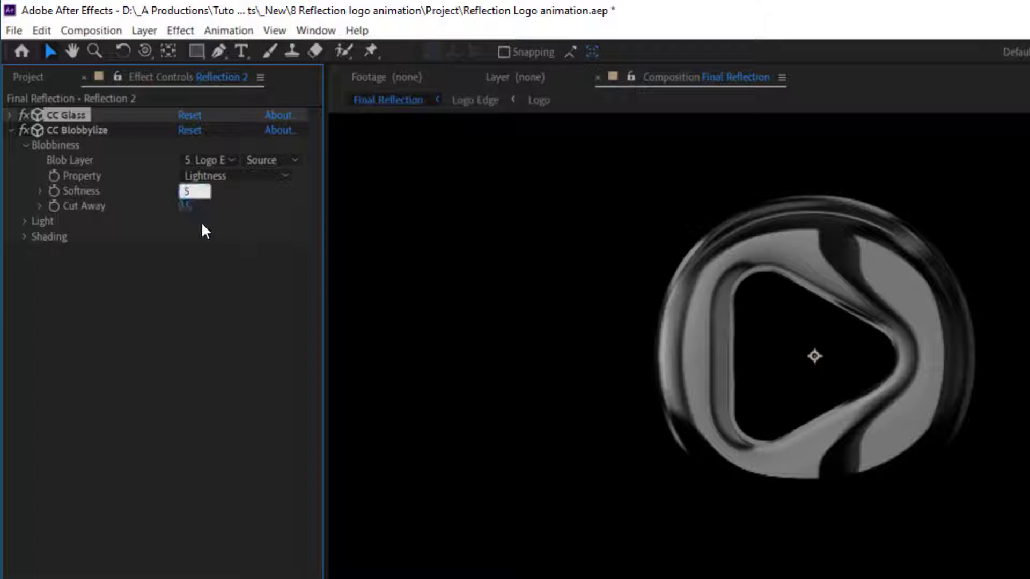
key("Return")
key("F2")
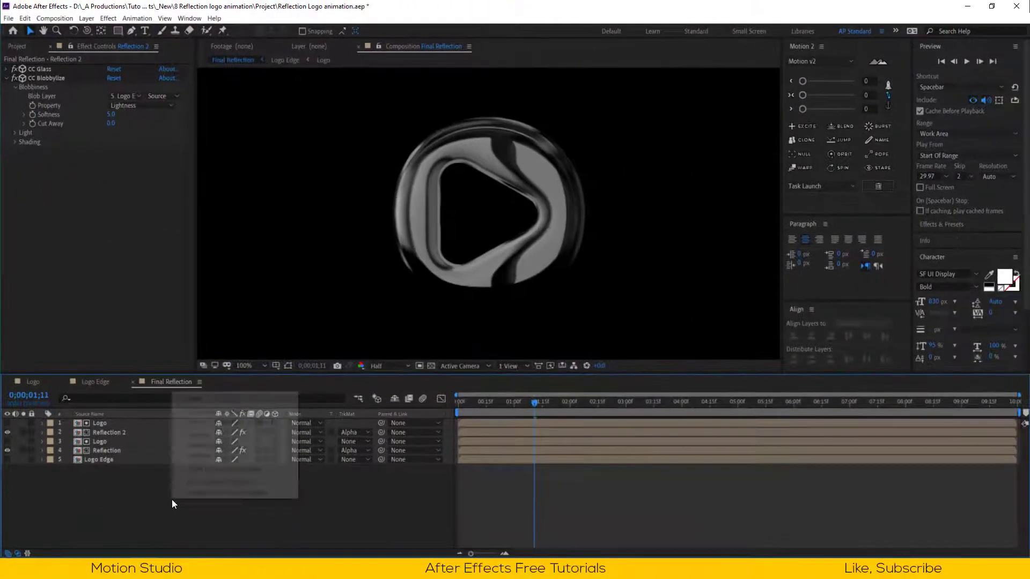
Add an Ambient light to the Final Reflection comp
mouse_move(240, 400)
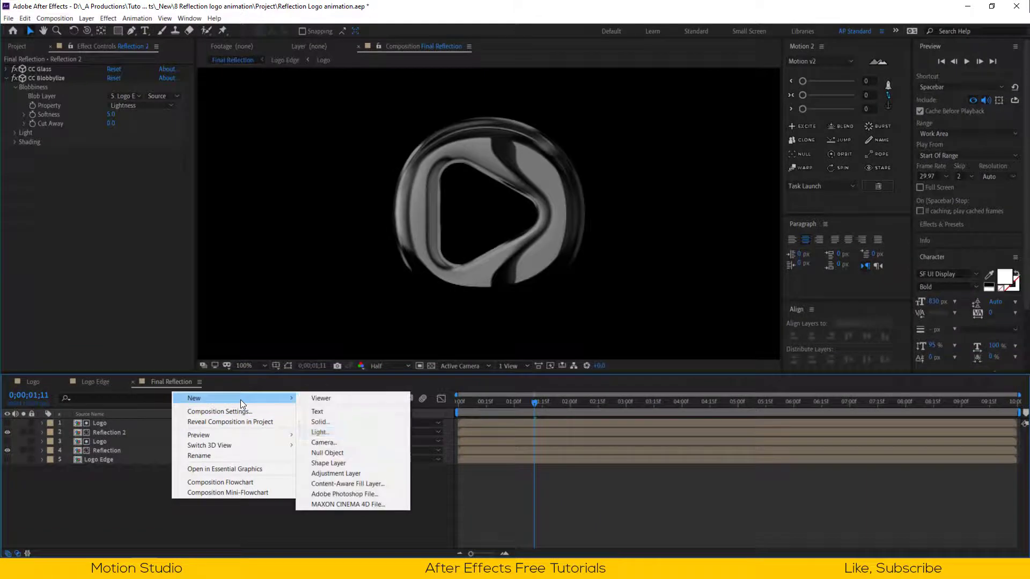
left_click(329, 432)
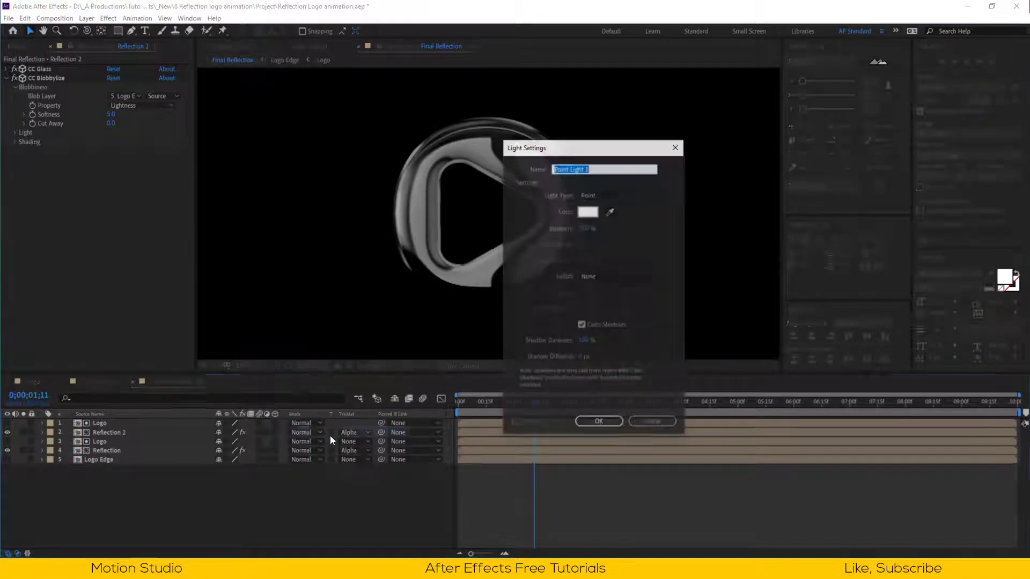
left_click(595, 194)
left_click(601, 241)
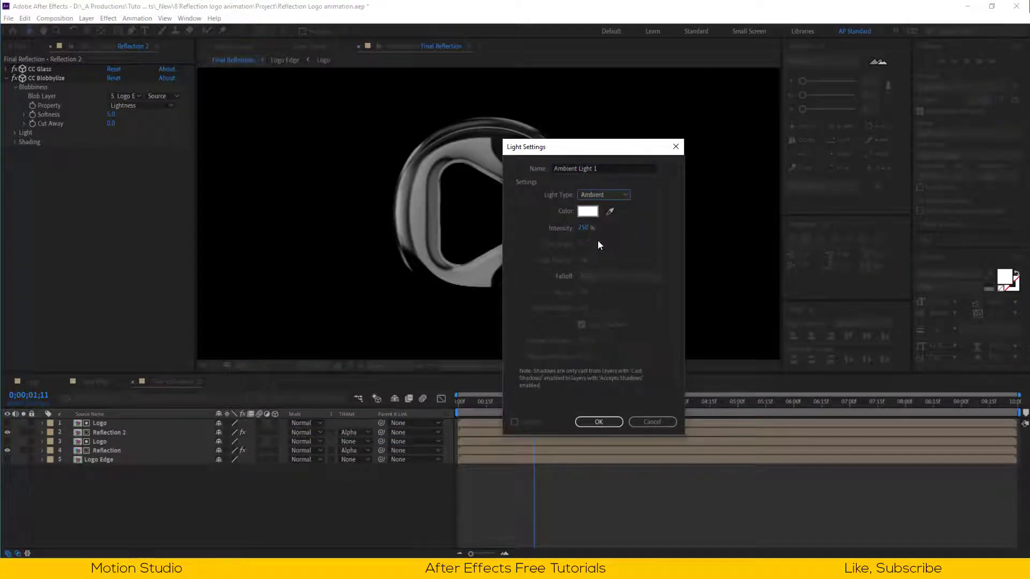
left_click(614, 423)
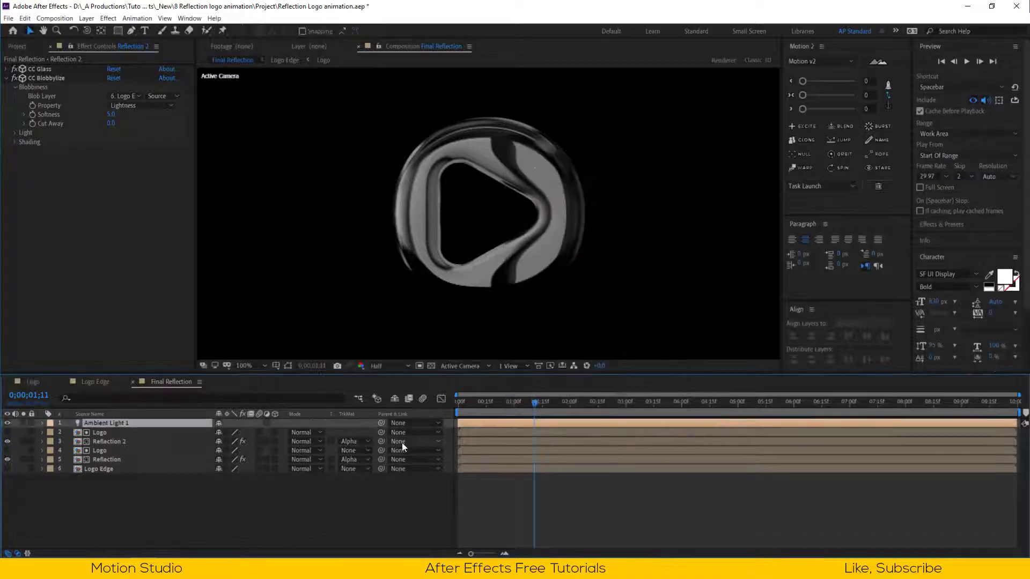
Lower Ambient Light 1's intensity from 250%
double_click(153, 423)
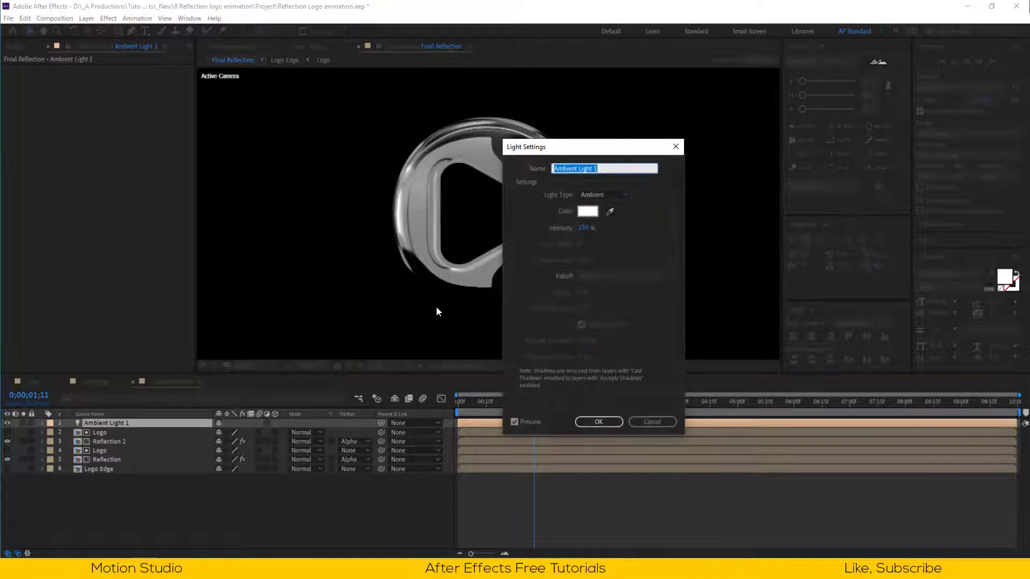
left_click(583, 227)
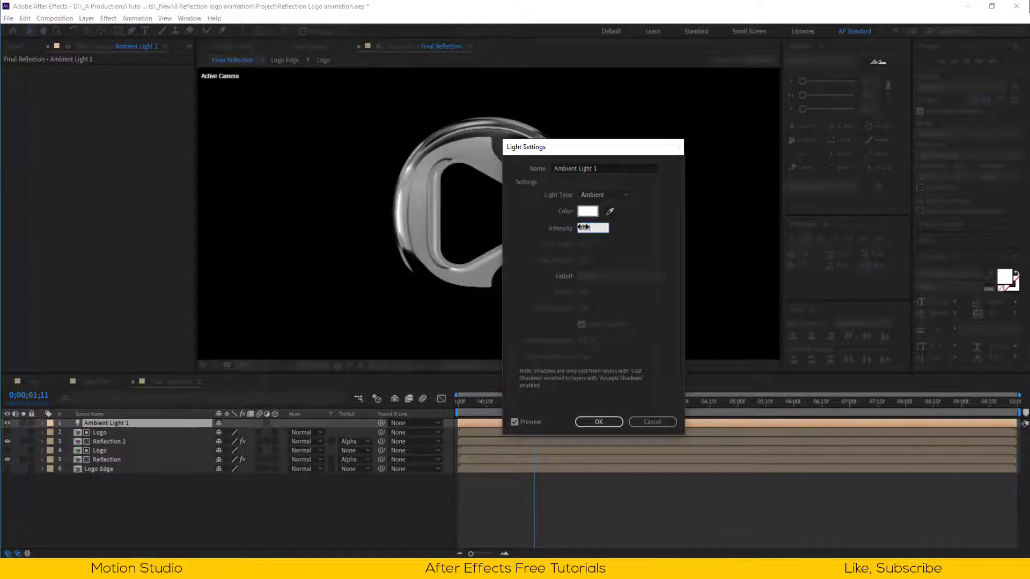
key("Return")
Add a Point light to the Final Reflection comp
right_click(322, 513)
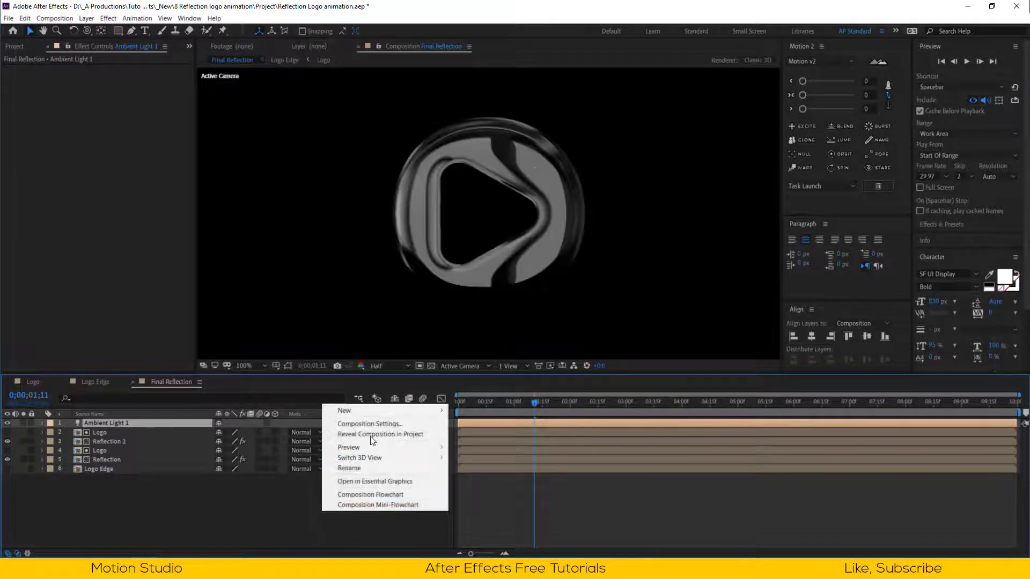
mouse_move(375, 412)
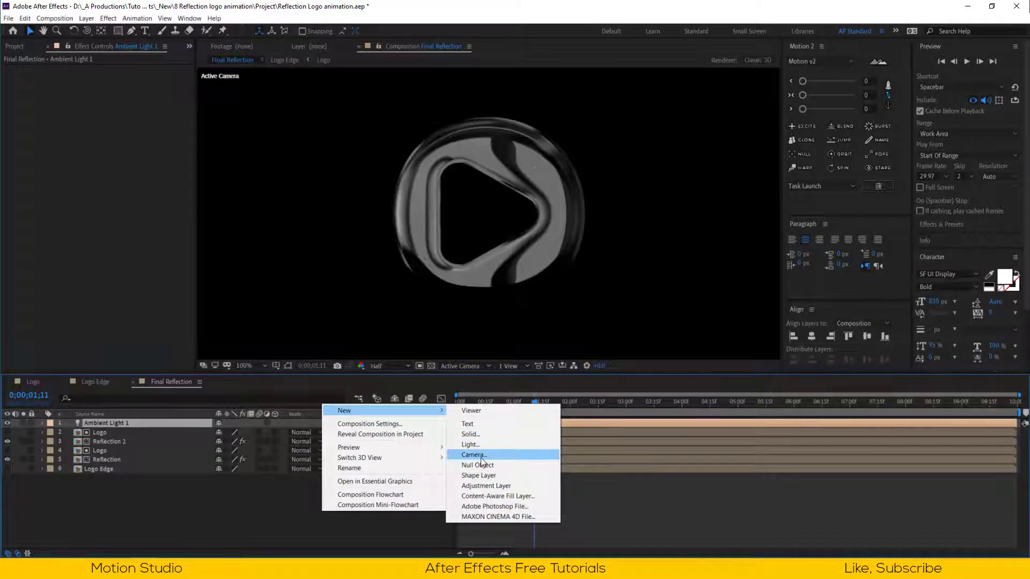
left_click(477, 445)
left_click(596, 195)
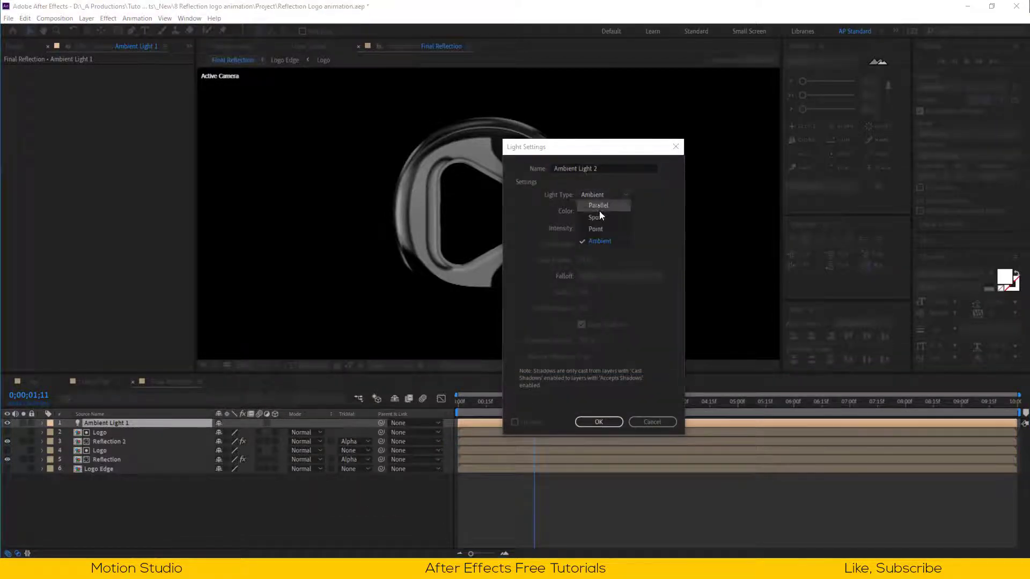
left_click(595, 229)
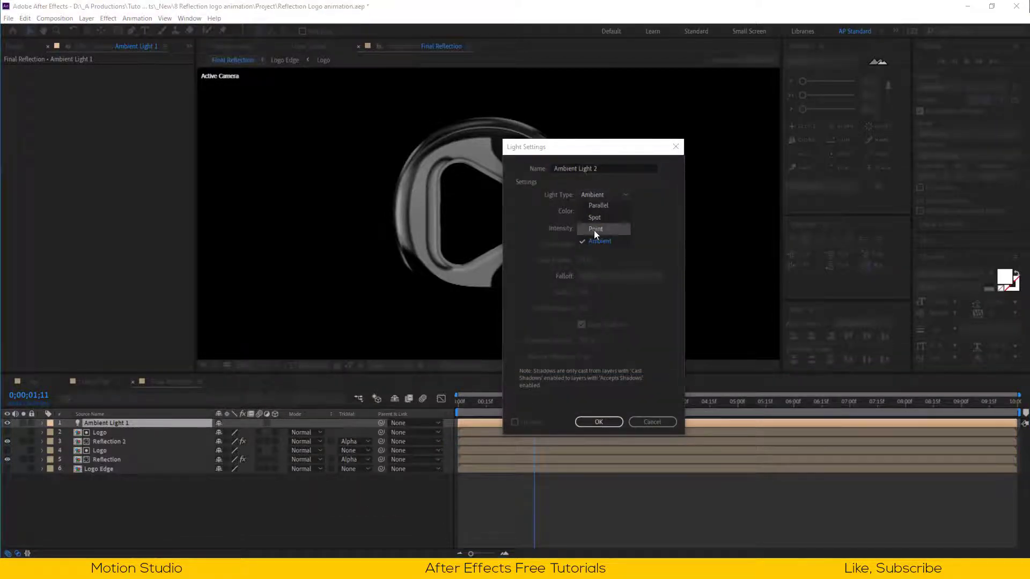
left_click(598, 422)
Lock the logo layers and move Point Light 1 lower and in front of the logo
left_click(105, 450)
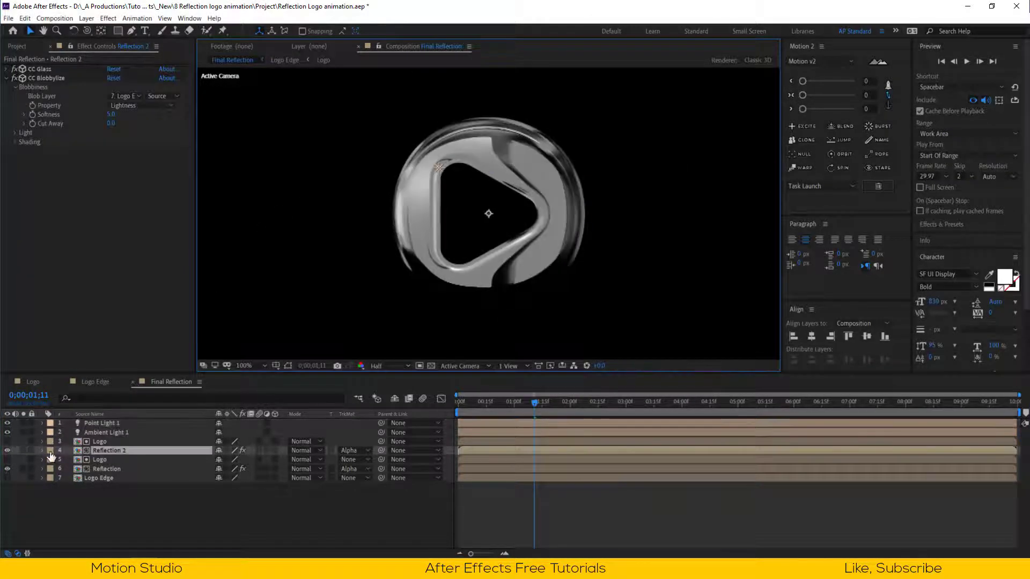
left_click_drag(32, 442, 31, 478)
left_click(102, 423)
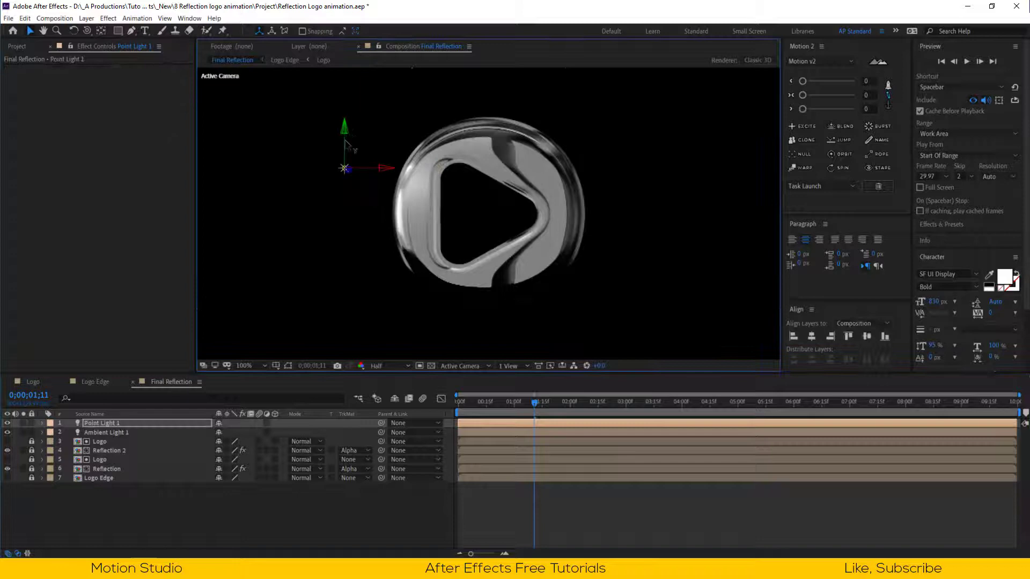
left_click_drag(345, 141, 445, 231)
key("p")
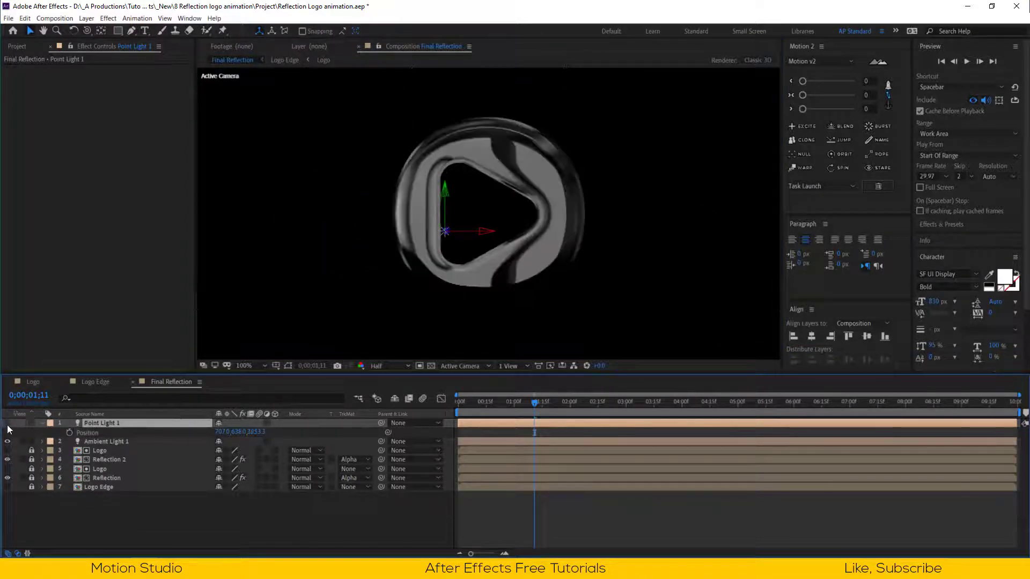
left_click_drag(257, 432, 278, 431)
Duplicate the light to the logo's upper right and place Point Light 1 at lower left
key("ctrl+d")
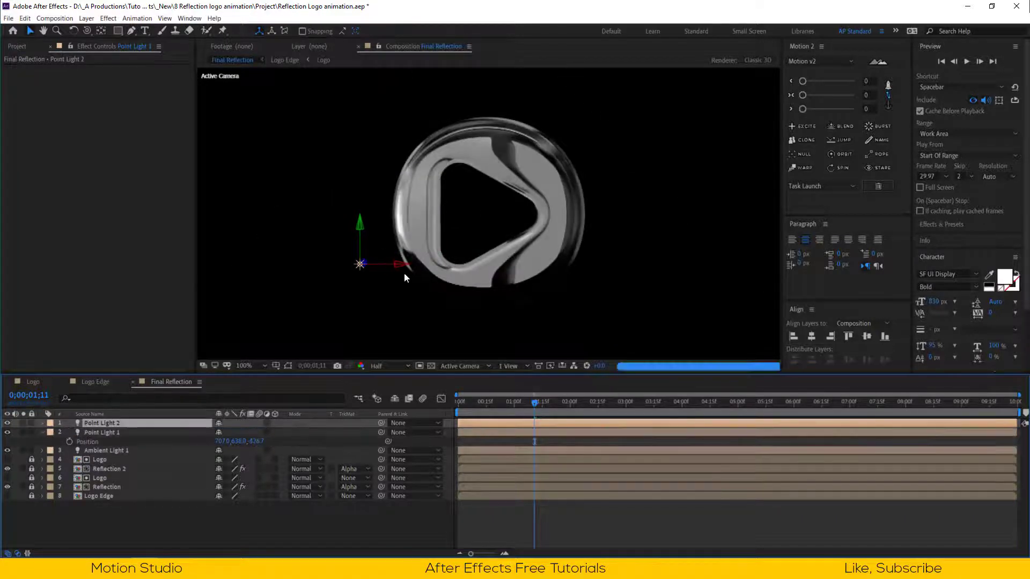
left_click_drag(401, 264, 670, 265)
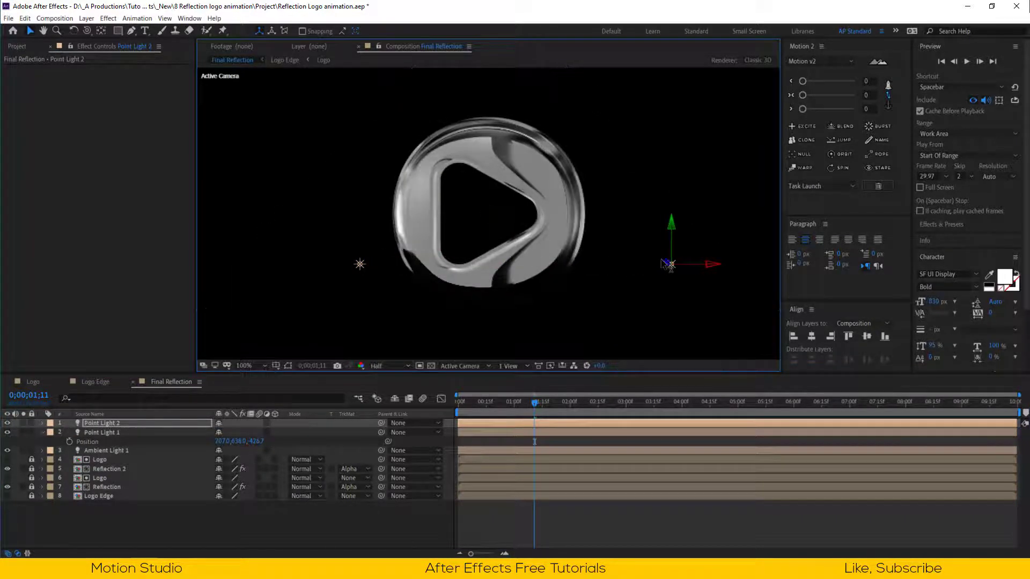
left_click_drag(677, 226, 667, 115)
left_click(135, 435)
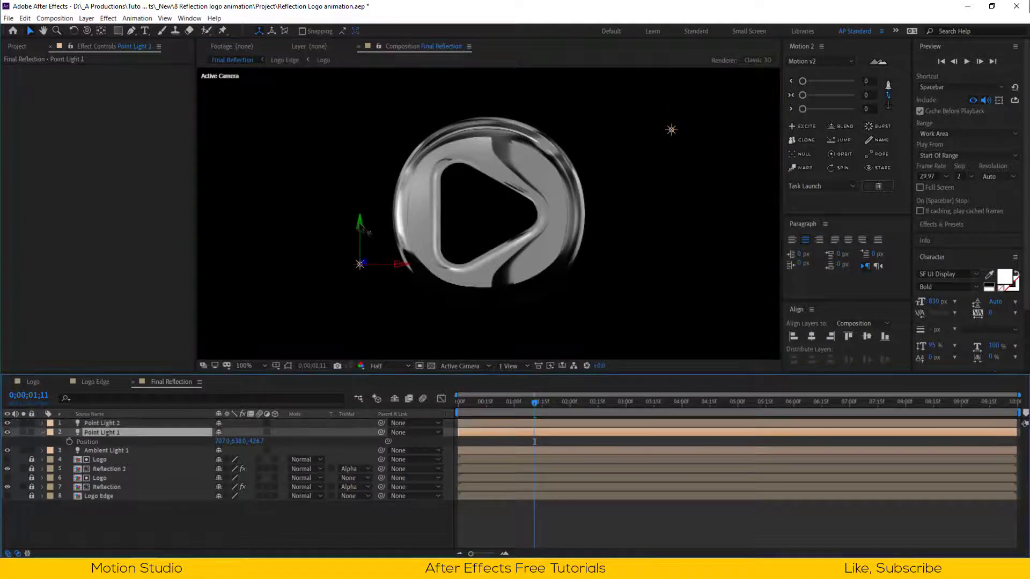
left_click_drag(363, 228, 364, 272)
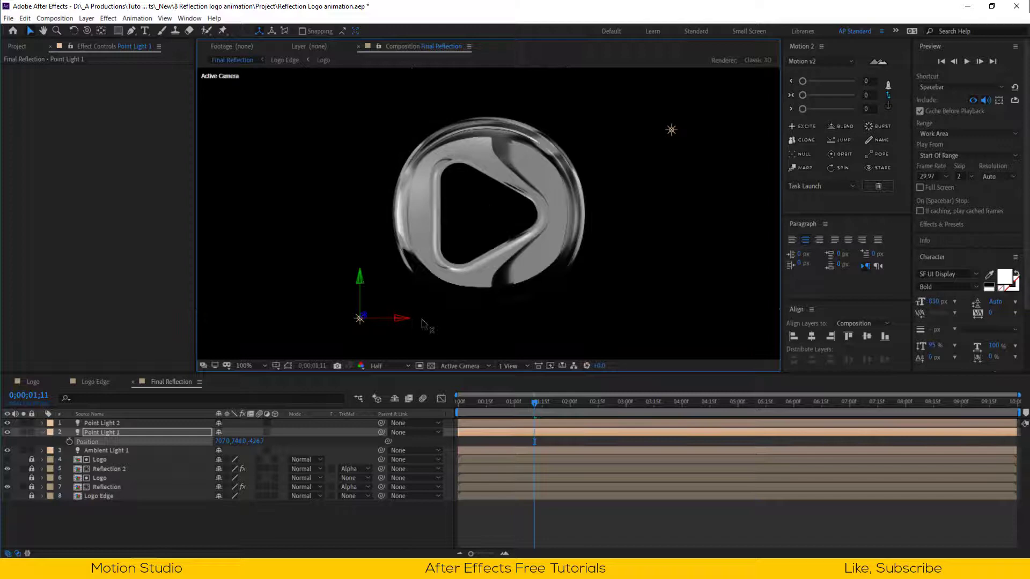
left_click_drag(422, 321, 471, 321)
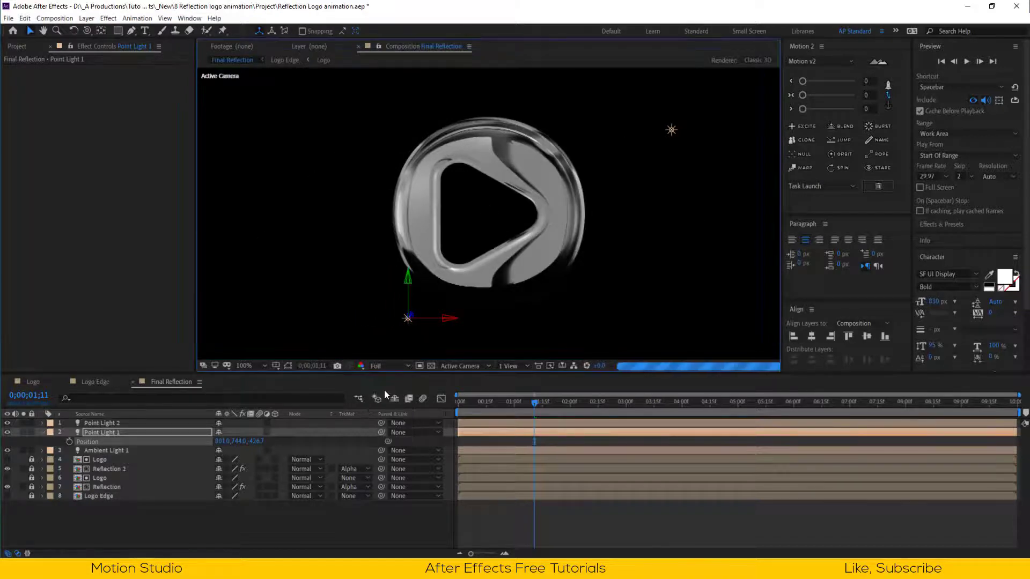
Fit the viewer, show transparency and check the lighting at a later frame
left_click(246, 366)
left_click(263, 177)
left_click(430, 366)
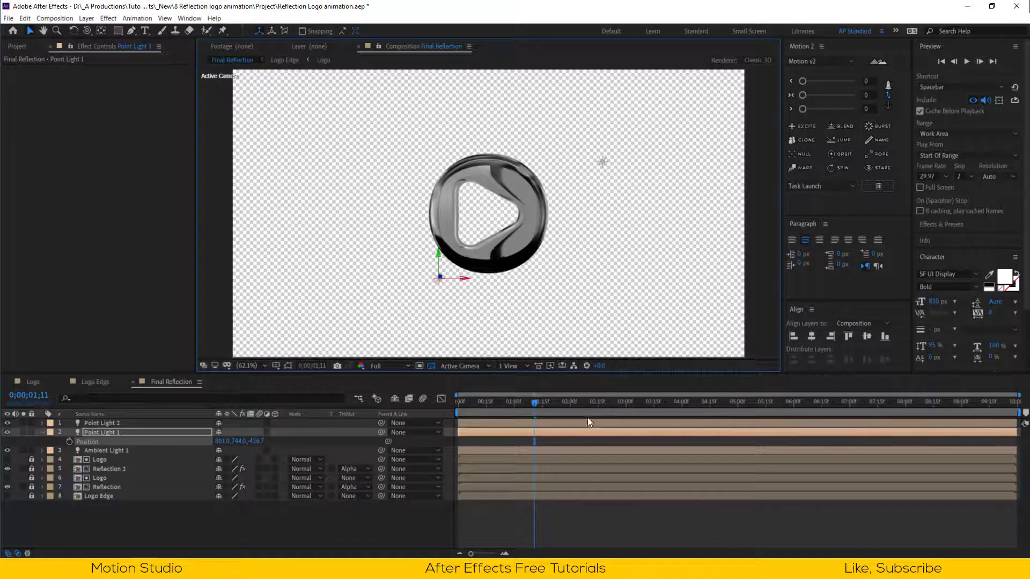
left_click(587, 403)
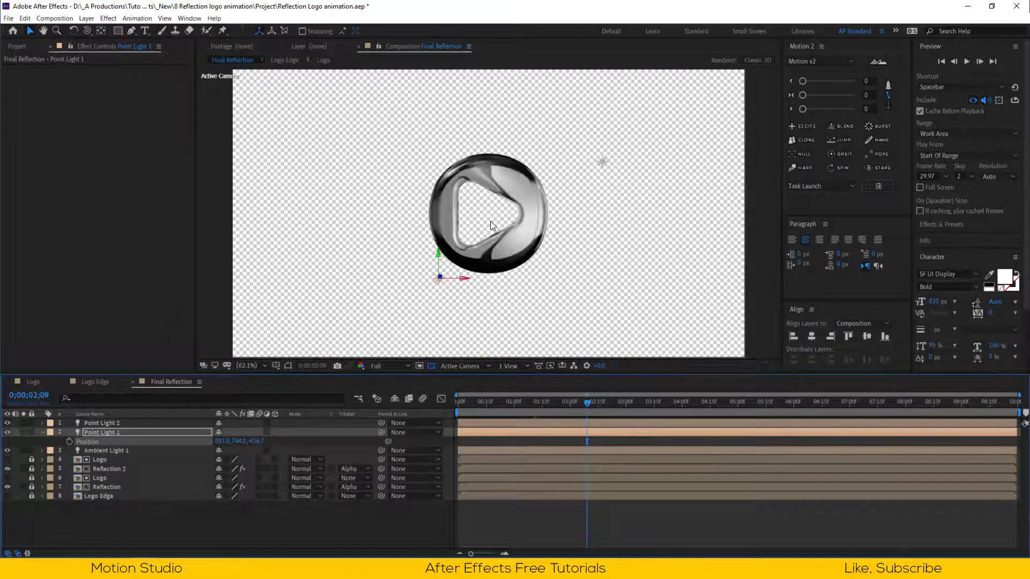
left_click(175, 510)
left_click(43, 432)
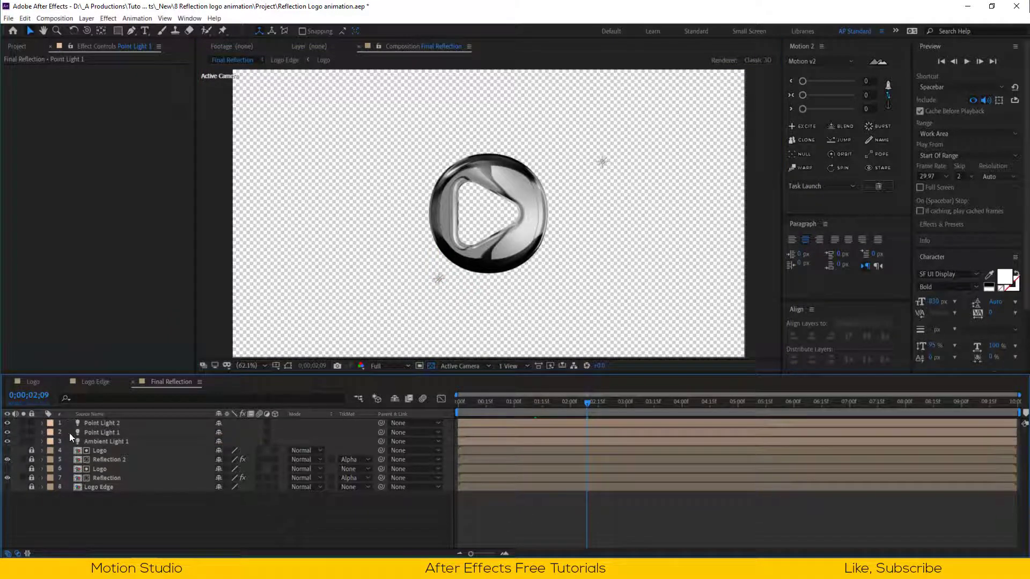
left_click(20, 47)
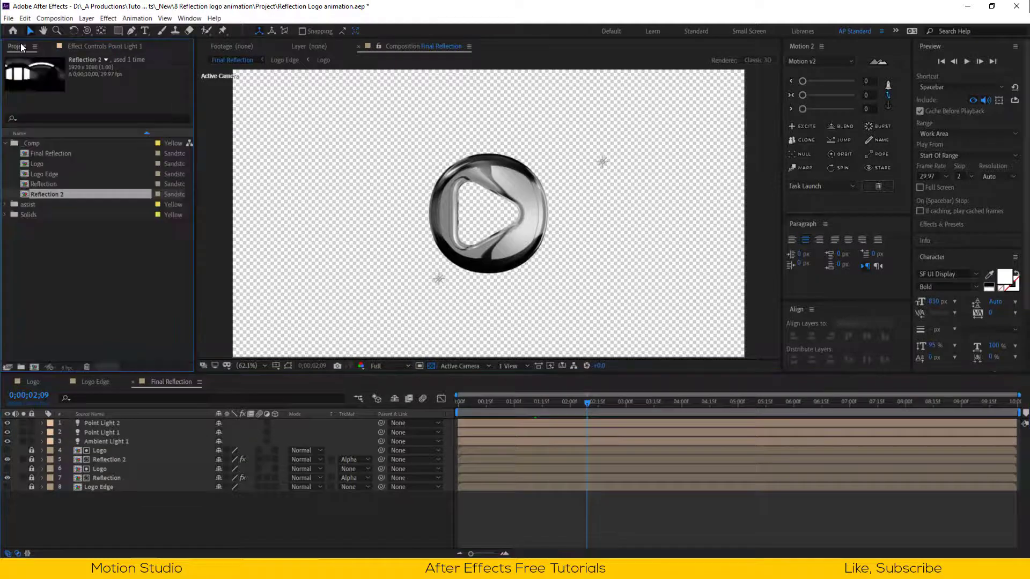
Create a new composition named 'Final Animation'
left_click(6, 143)
left_click(34, 368)
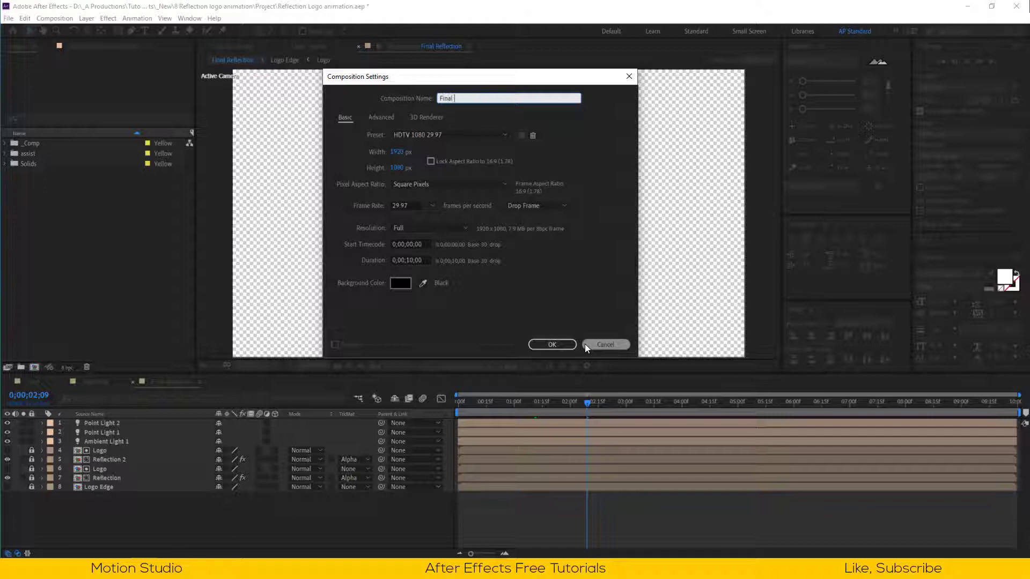
type("Final Animation")
key("Return")
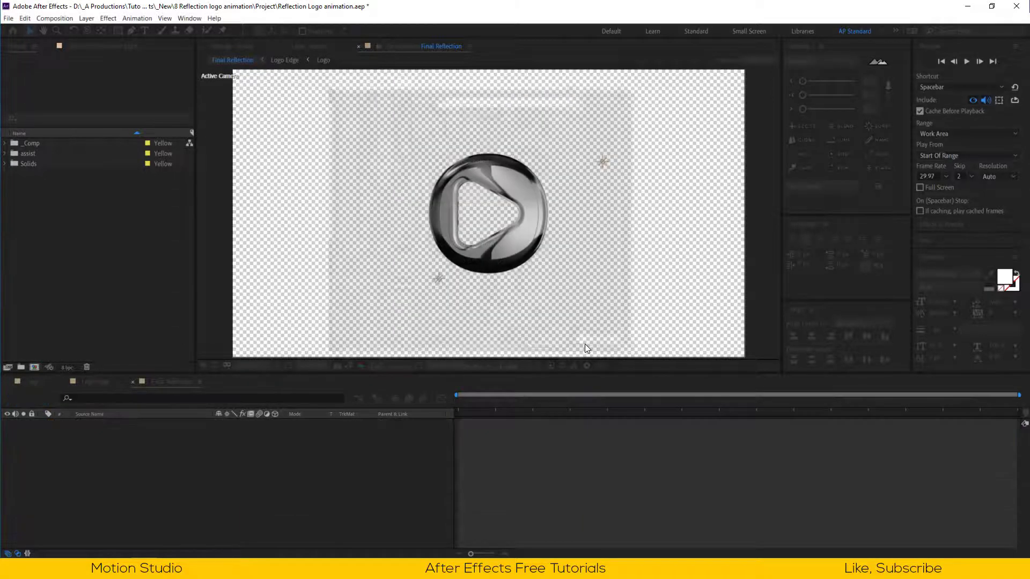
Add a full-frame black 1920x1080 solid layer to Final Animation
right_click(385, 465)
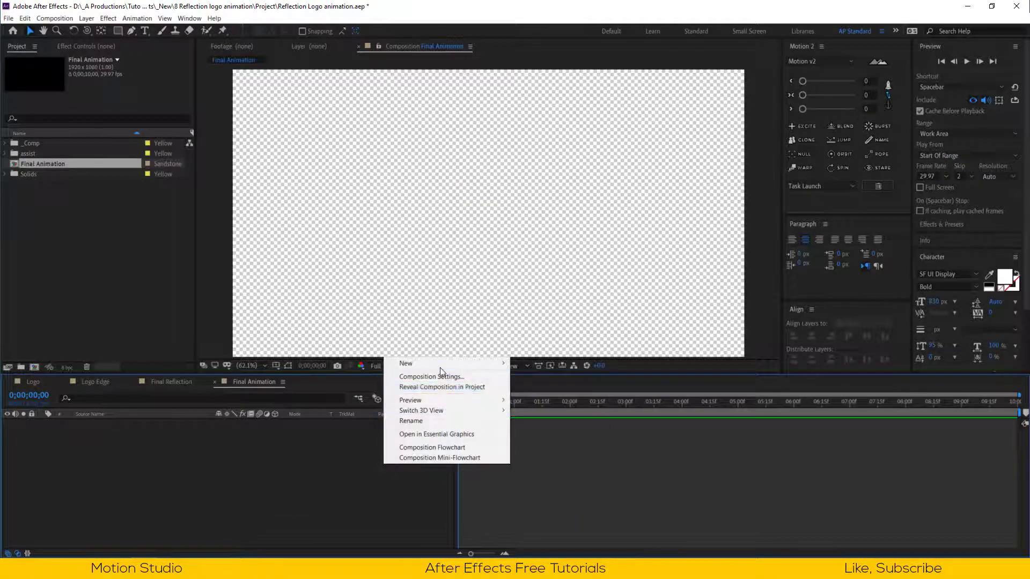
mouse_move(445, 363)
left_click(548, 409)
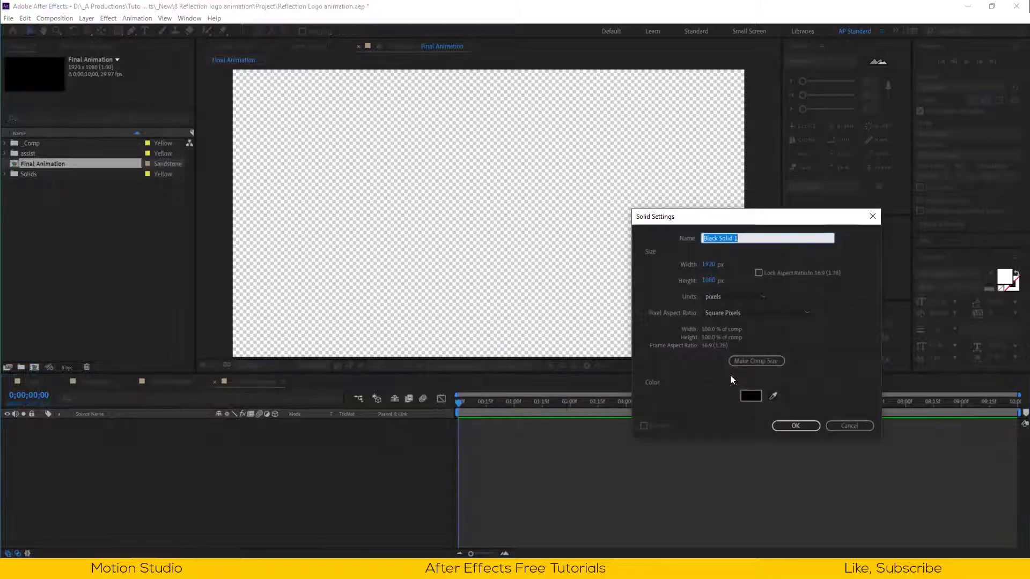
left_click(797, 429)
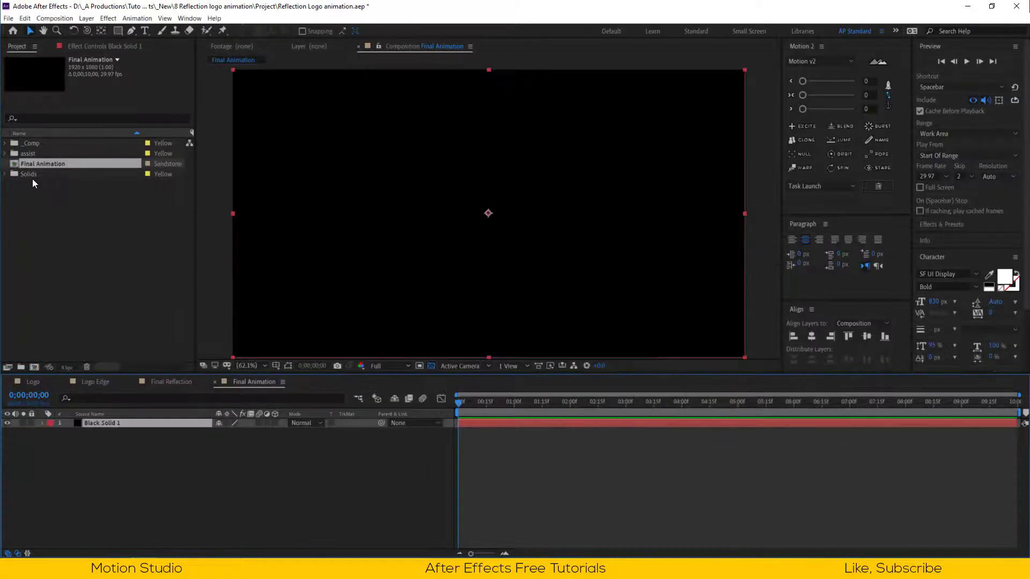
Add BG.jpg from the assist folder into Final Animation and scale it to 75%
left_click(6, 154)
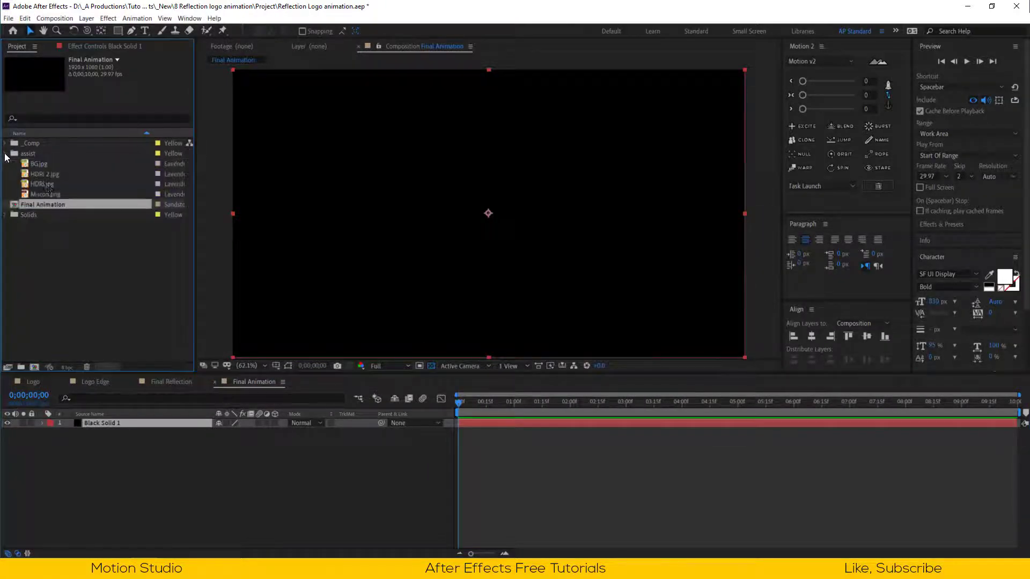
left_click(56, 195)
left_click_drag(43, 166, 175, 418)
key("s")
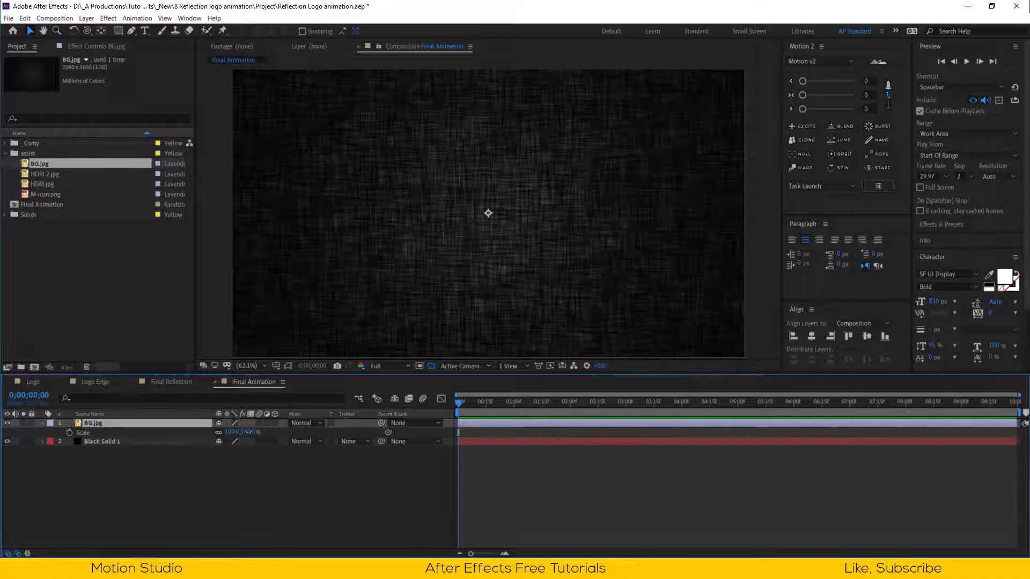
left_click_drag(254, 427, 242, 437)
key("Return")
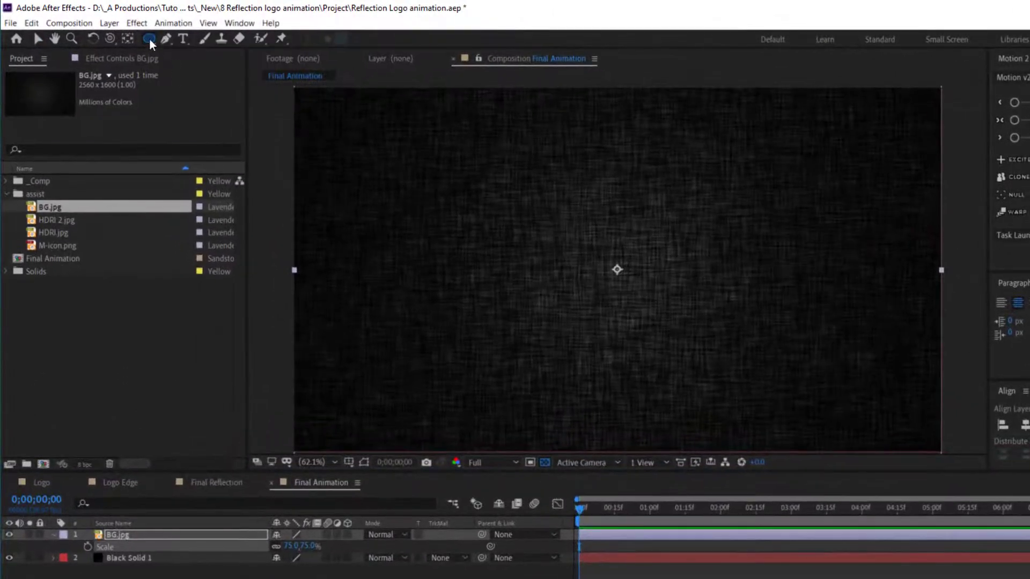
Give BG.jpg an elliptical mask with a 913 px feather
double_click(149, 38)
key("v")
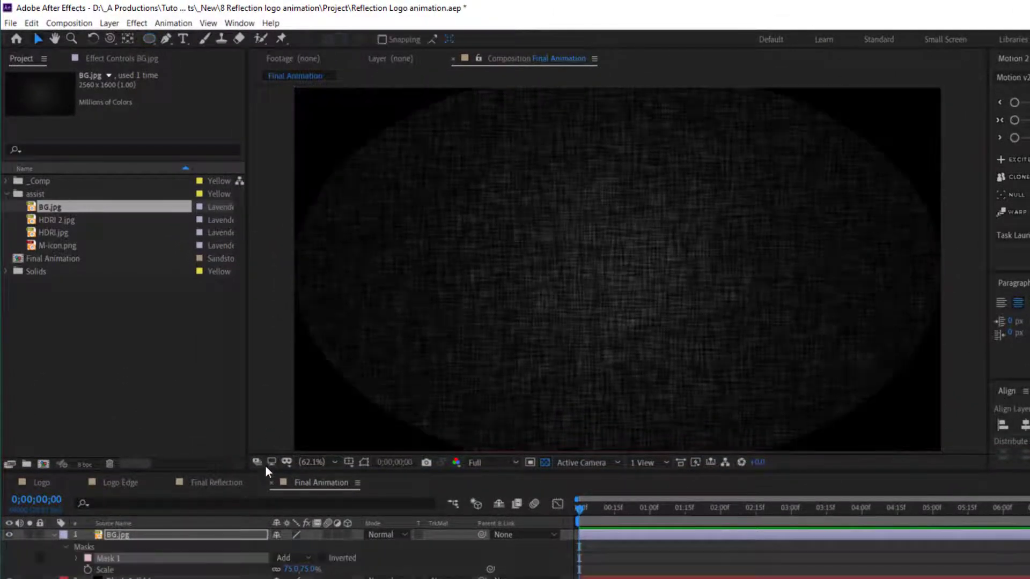
left_click(78, 559)
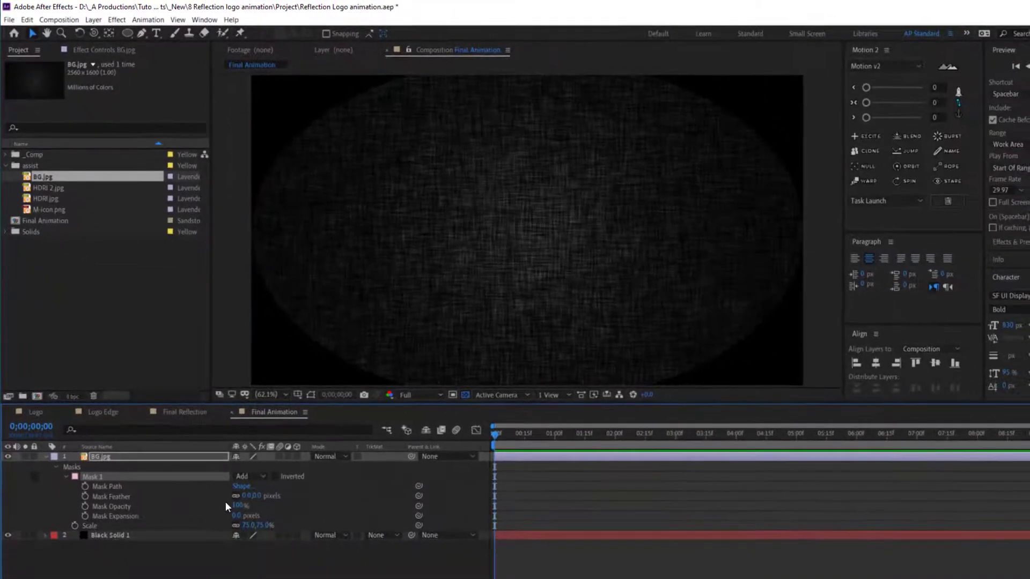
left_click_drag(249, 496, 322, 496)
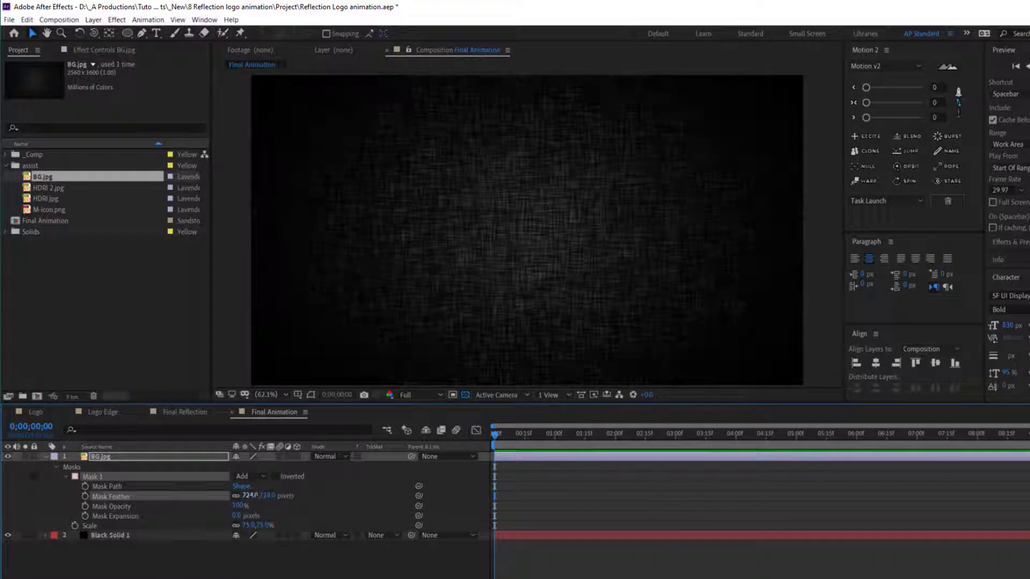
left_click_drag(251, 496, 252, 513)
Shrink the elliptical mask around the centre with the viewer at 50%
key("comma")
left_click(311, 396)
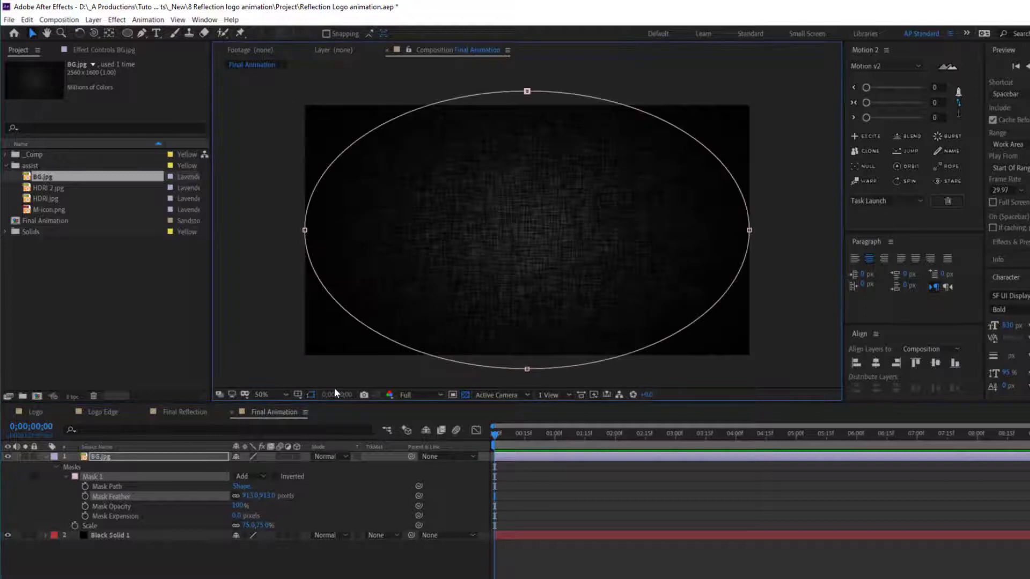
double_click(305, 231)
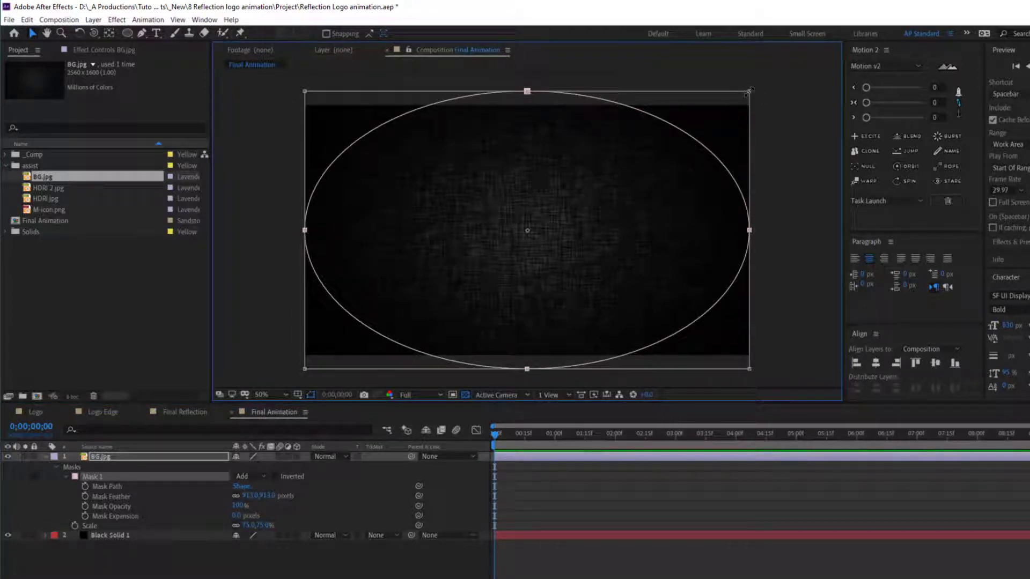
left_click_drag(745, 105, 633, 187)
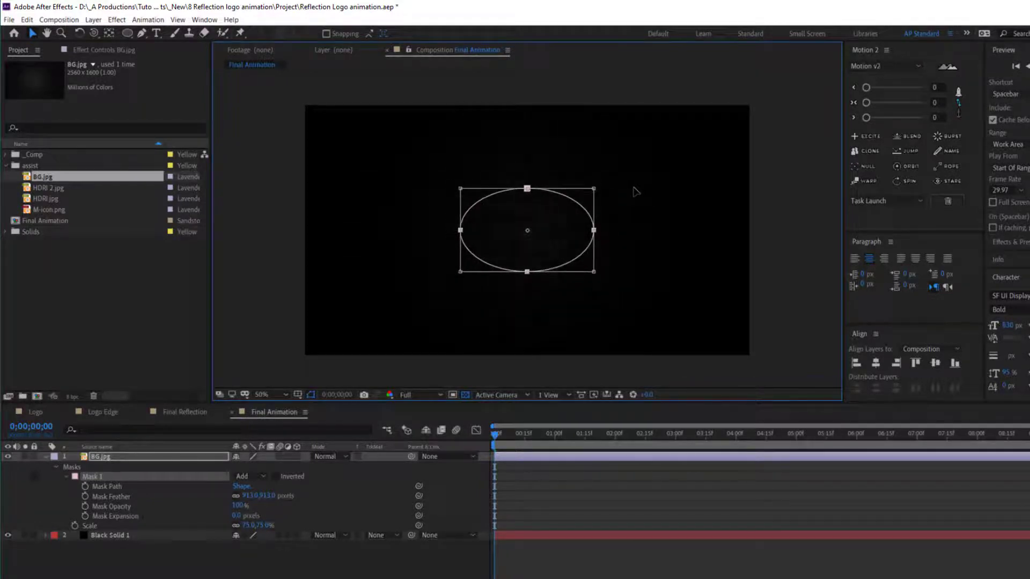
left_click_drag(206, 565, 143, 462)
Set BG.jpg's opacity to 75%
key("ctrl+shift+a")
left_click(160, 458)
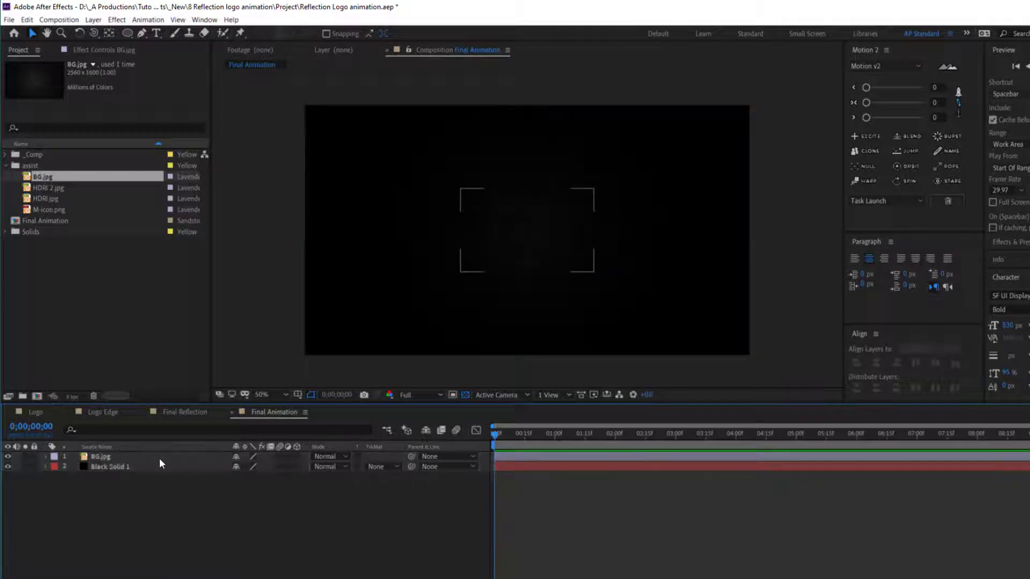
key("t")
left_click(239, 466)
type("75")
key("Return")
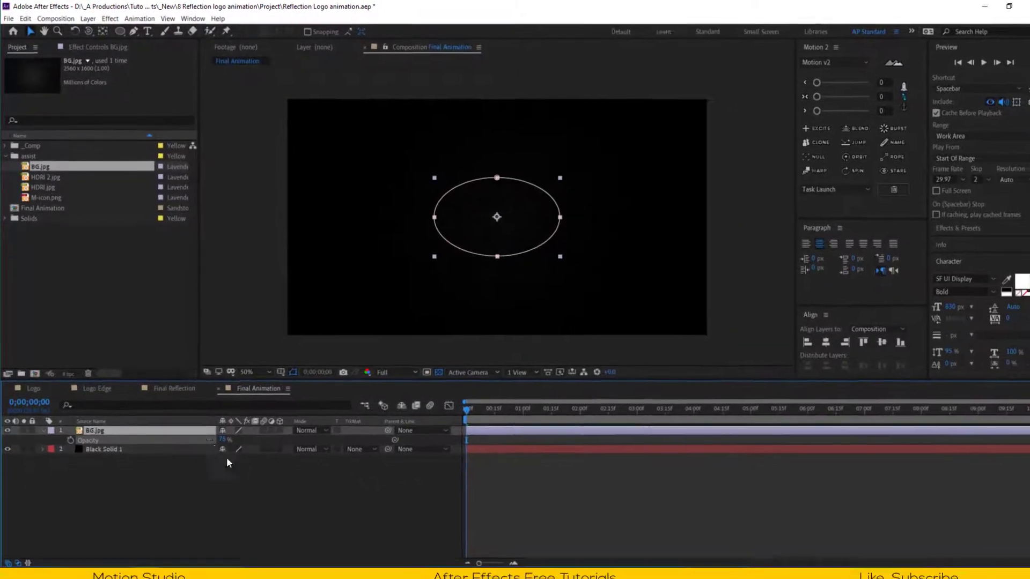
Fit the viewer, then add the Final Reflection and Logo comps with Logo placed below
left_click(227, 458)
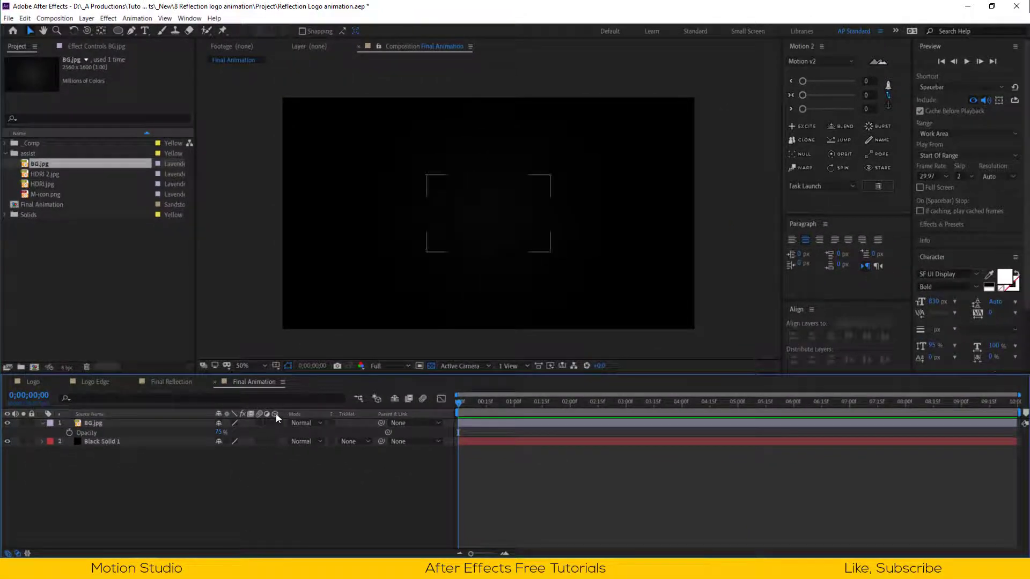
left_click(253, 372)
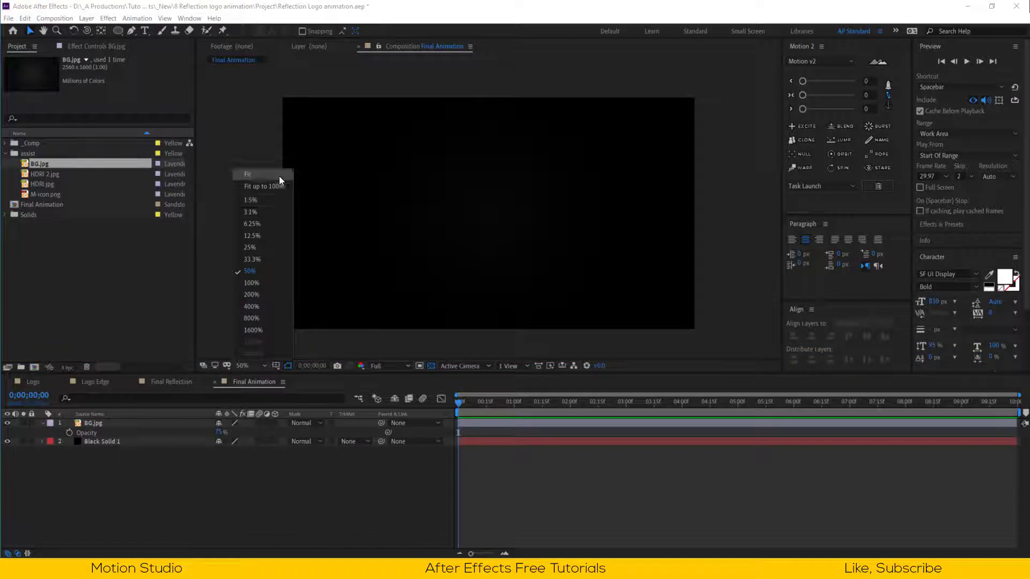
left_click(248, 174)
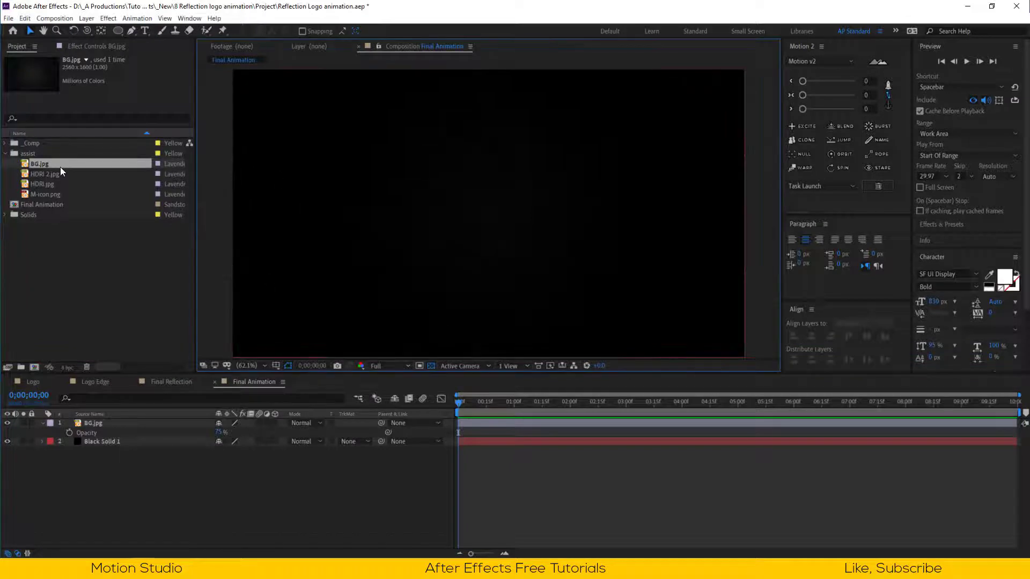
left_click(4, 153)
left_click(5, 143)
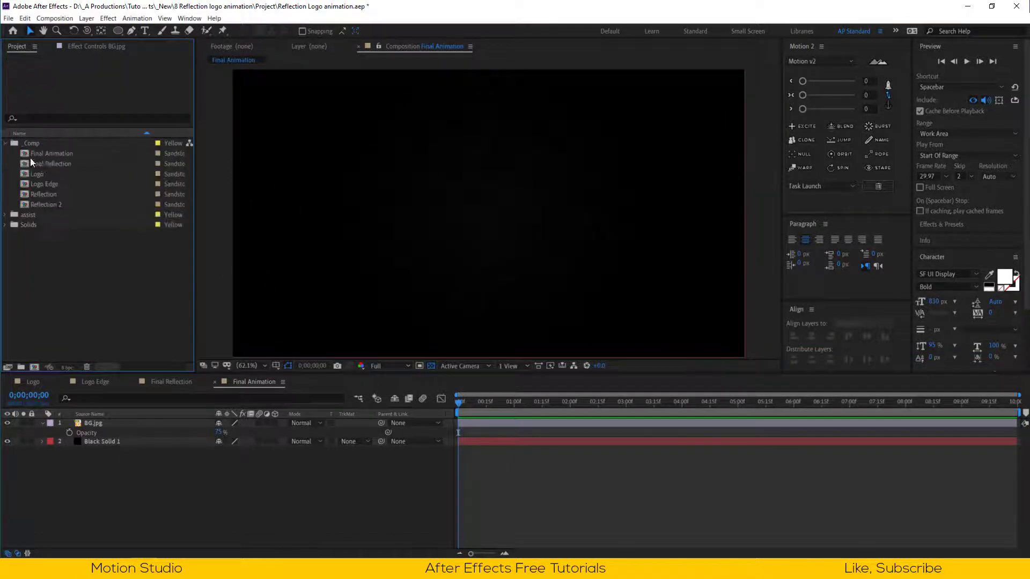
left_click_drag(57, 162, 130, 420)
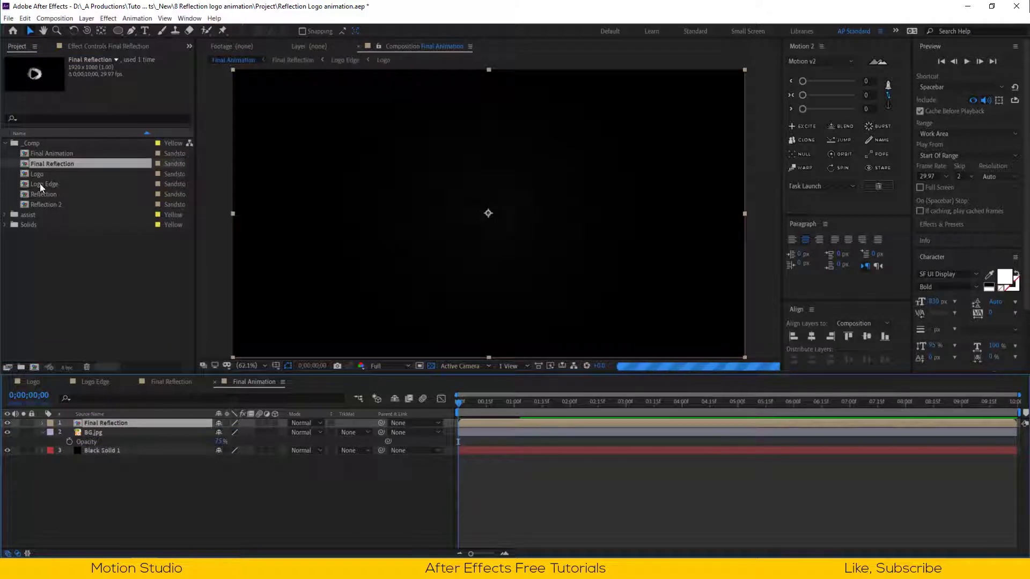
left_click(37, 174)
left_click(129, 421)
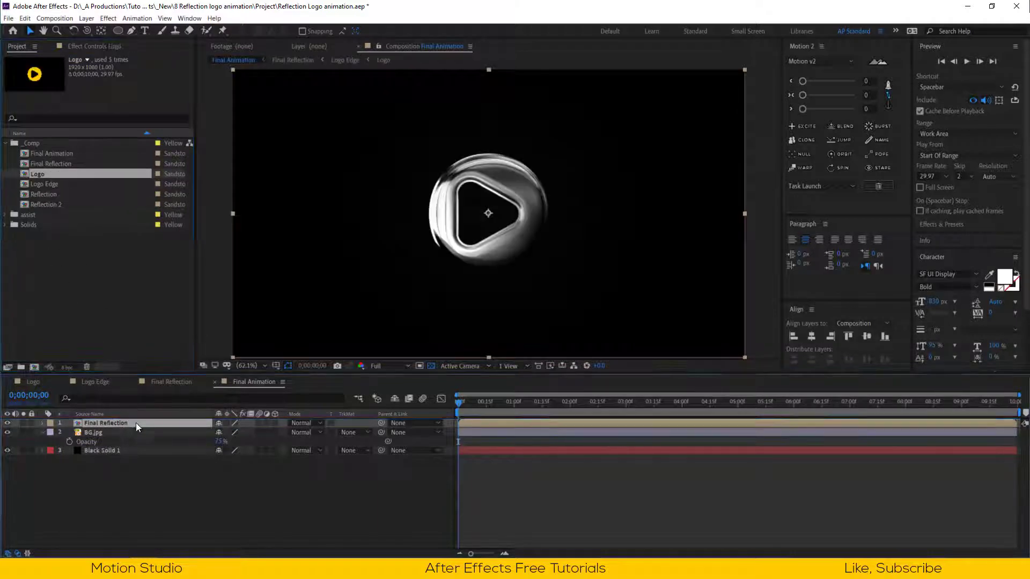
left_click_drag(146, 422, 150, 434)
Set Final Reflection to Hard Light blending at 50% opacity
left_click(298, 431)
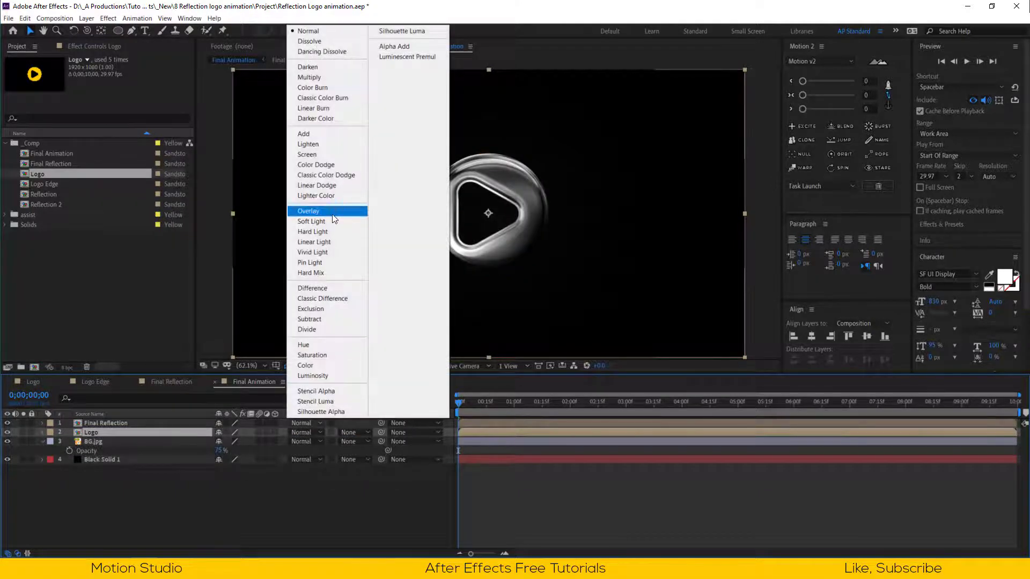
left_click(336, 231)
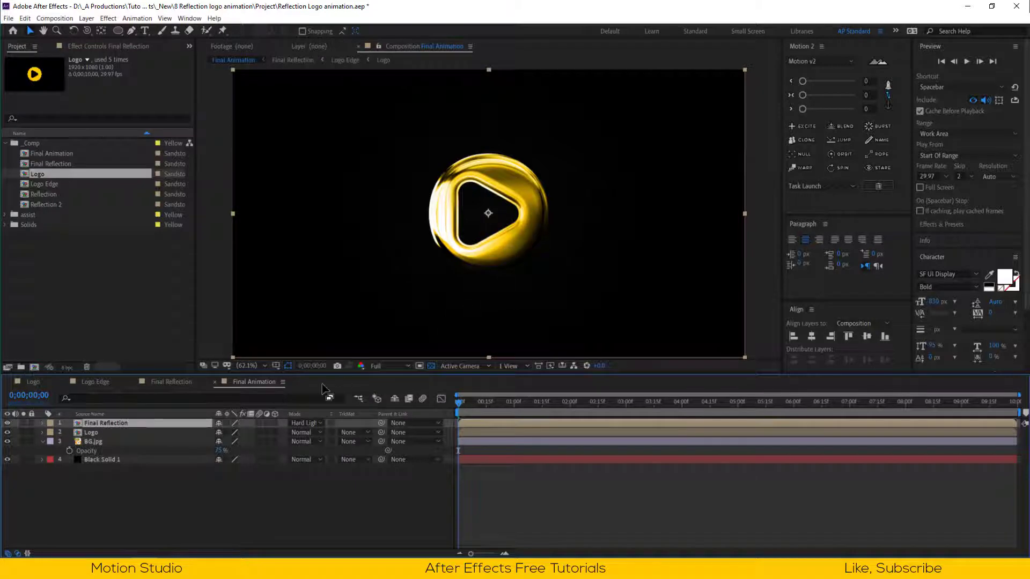
key("t")
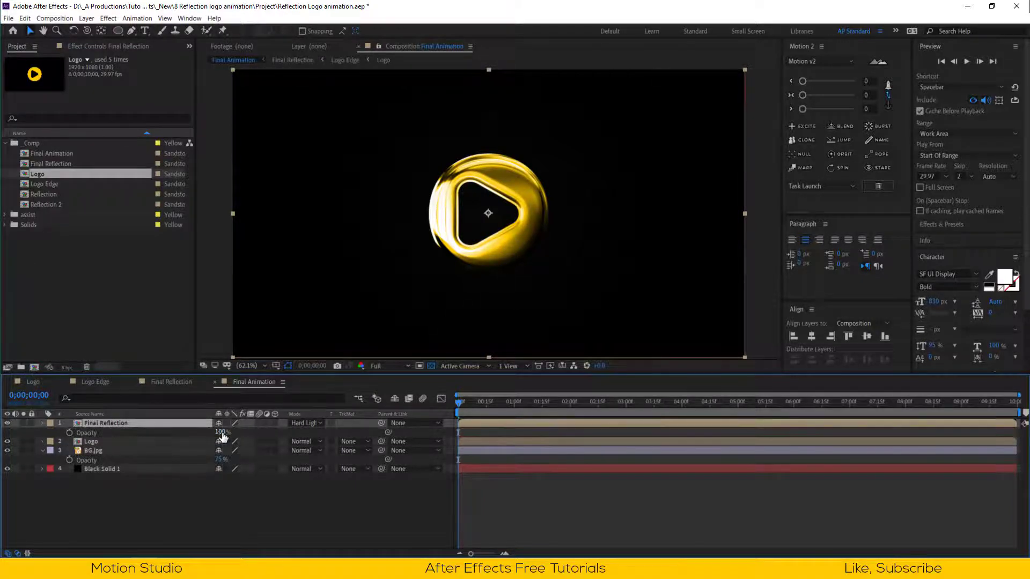
left_click(222, 432)
type("50")
key("Return")
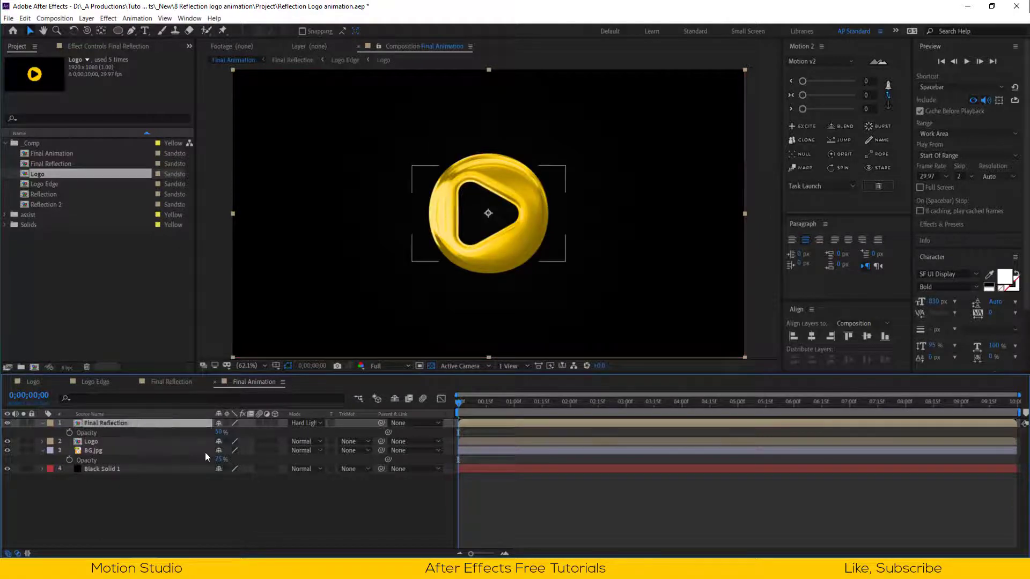
Duplicate Final Reflection and set the top copy to Soft Light after trying Multiply and Darken
key("ctrl+d")
left_click(294, 425)
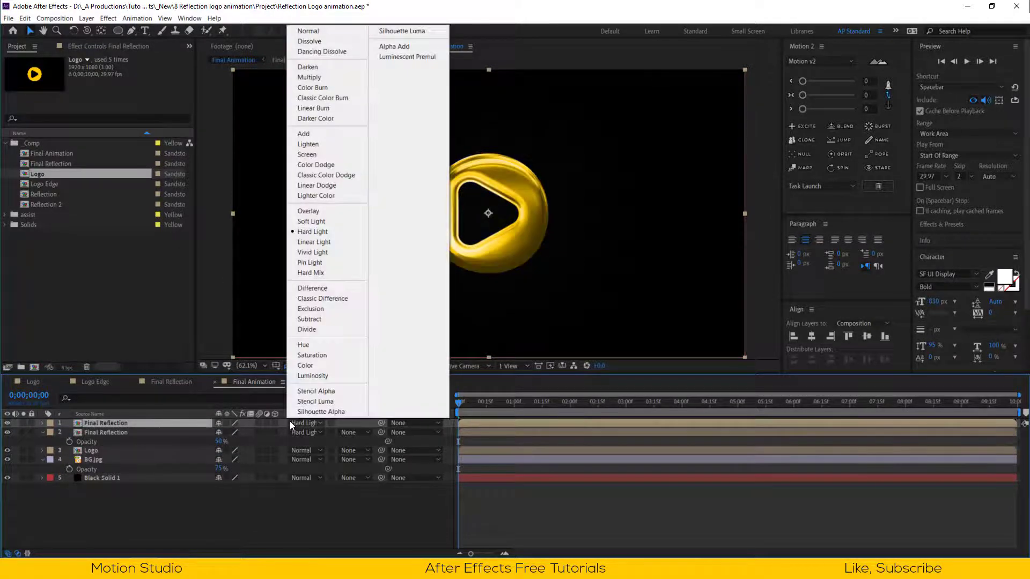
left_click(323, 80)
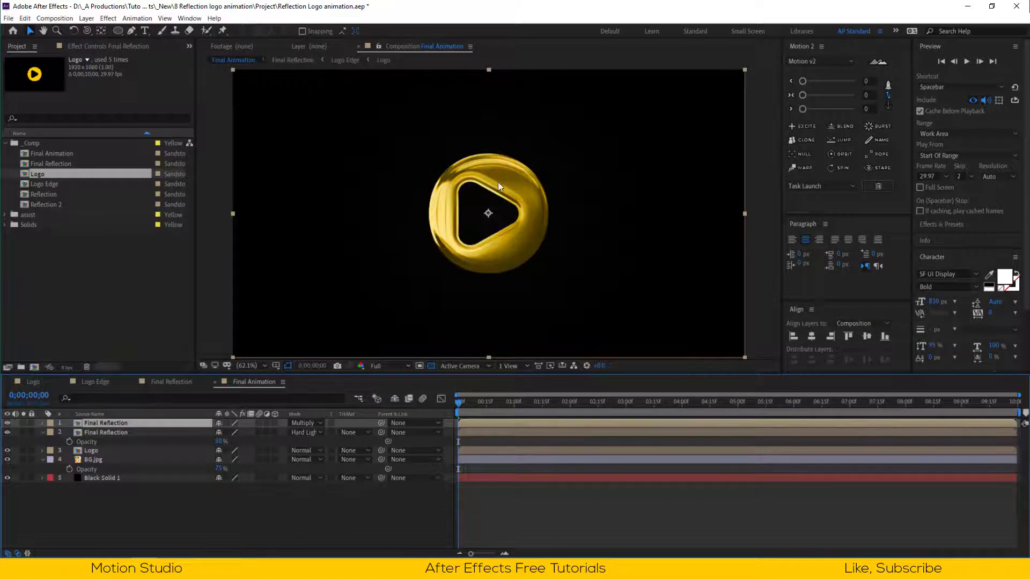
left_click(309, 424)
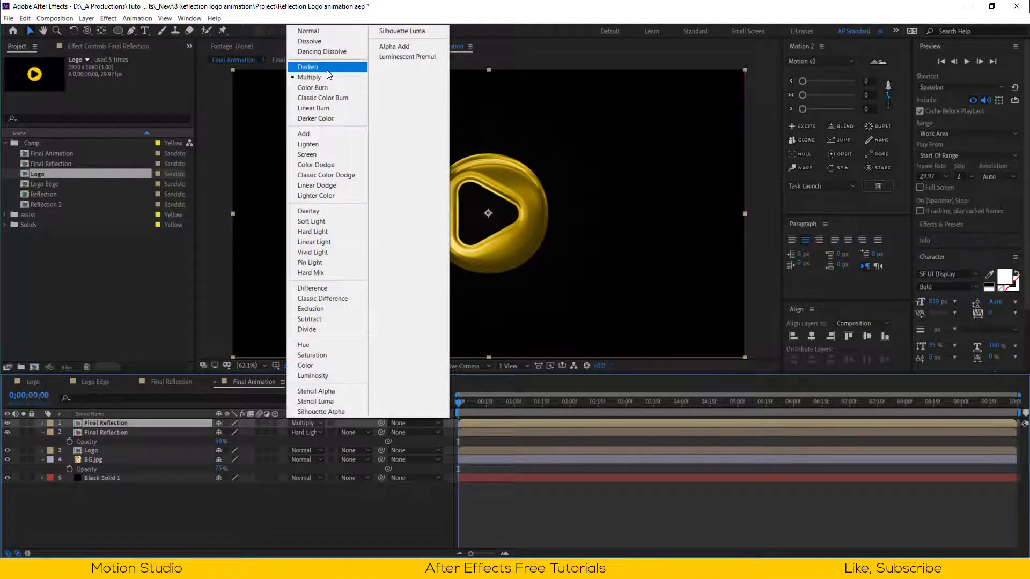
left_click(328, 69)
left_click(303, 423)
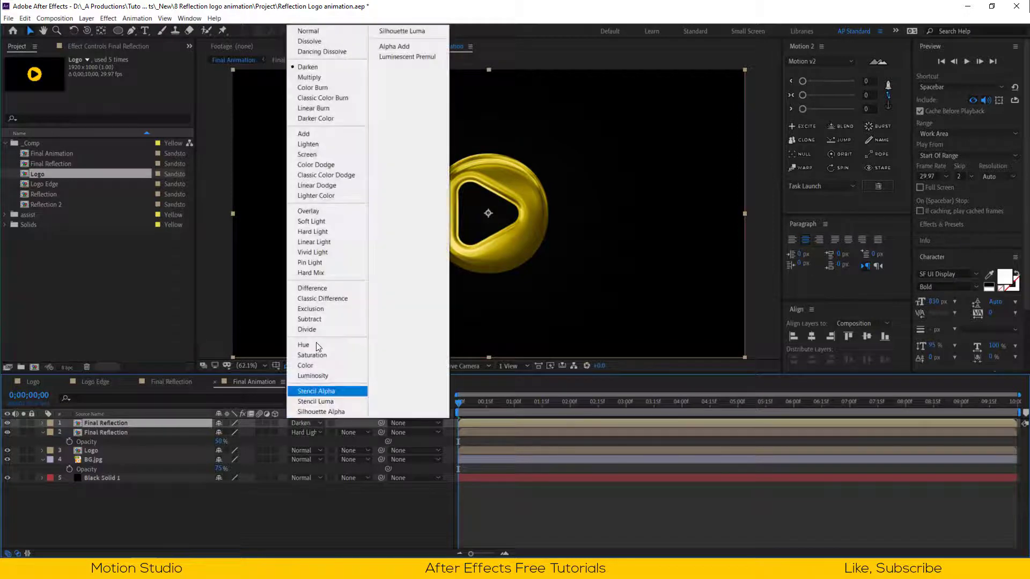
left_click(318, 222)
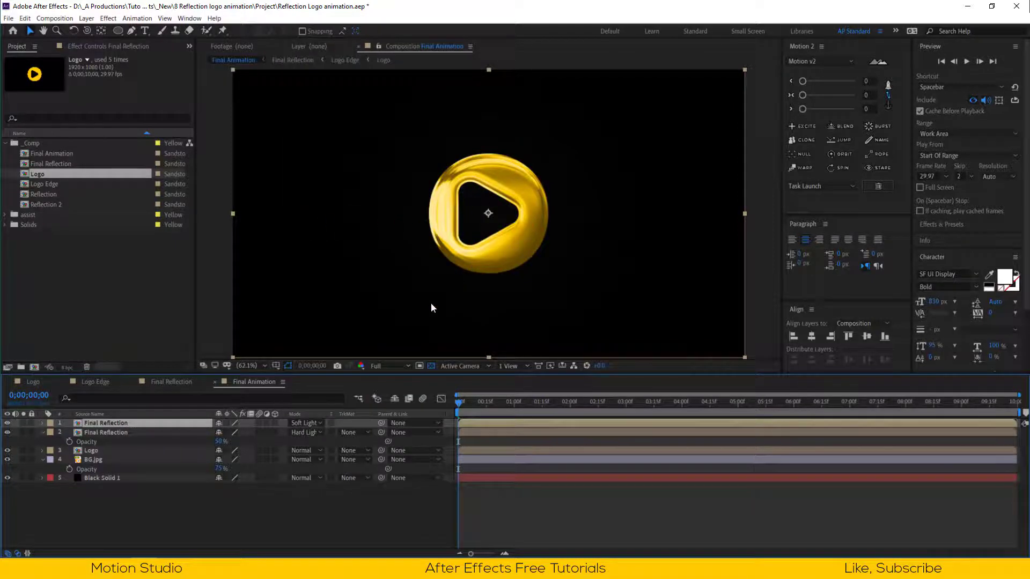
Set the top copy's opacity to 25%
key("t")
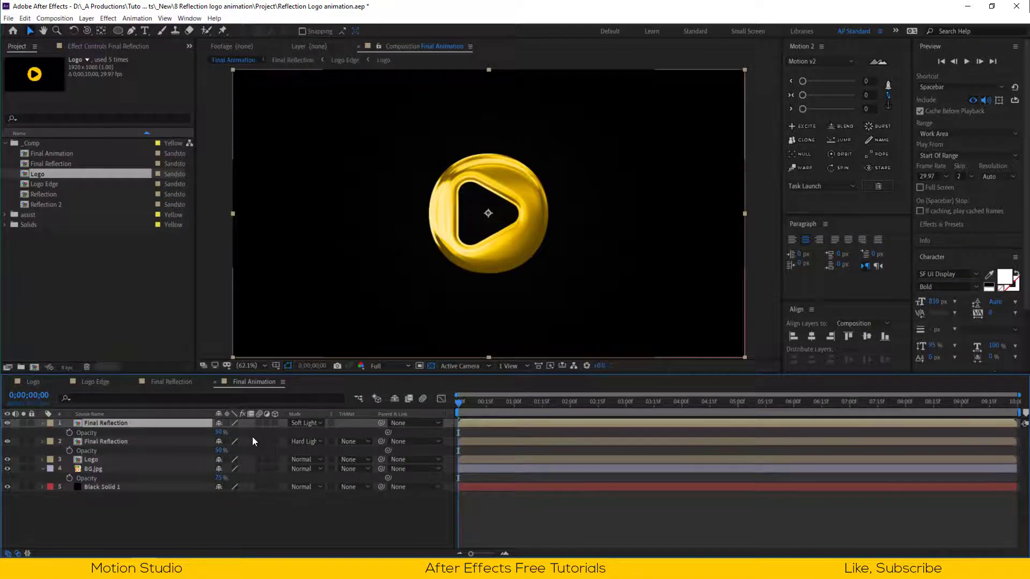
left_click(220, 432)
type("25")
key("Return")
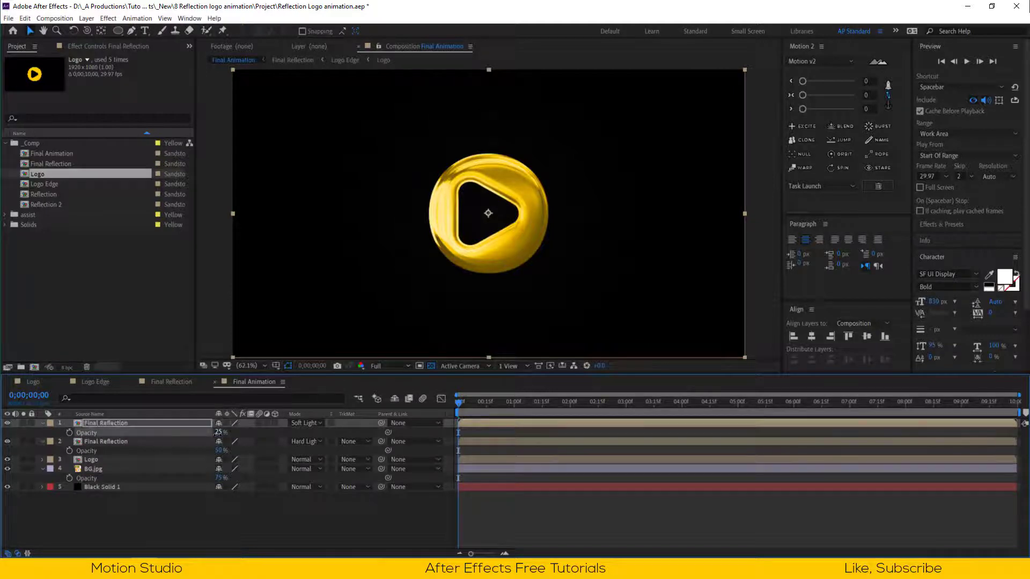
key("Tab")
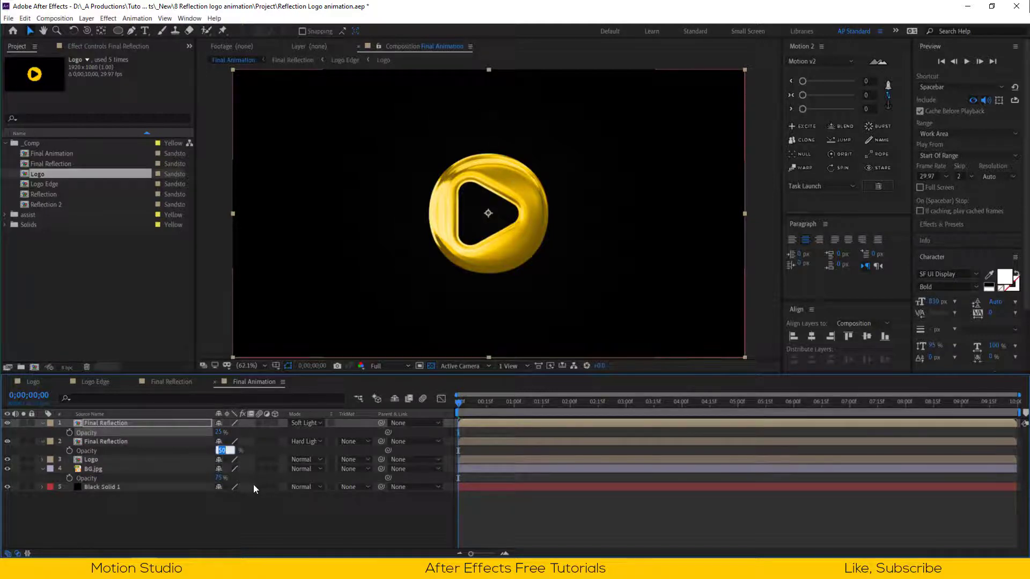
type("25")
key("Return")
Hide the opacity properties and deselect all layers
key("t")
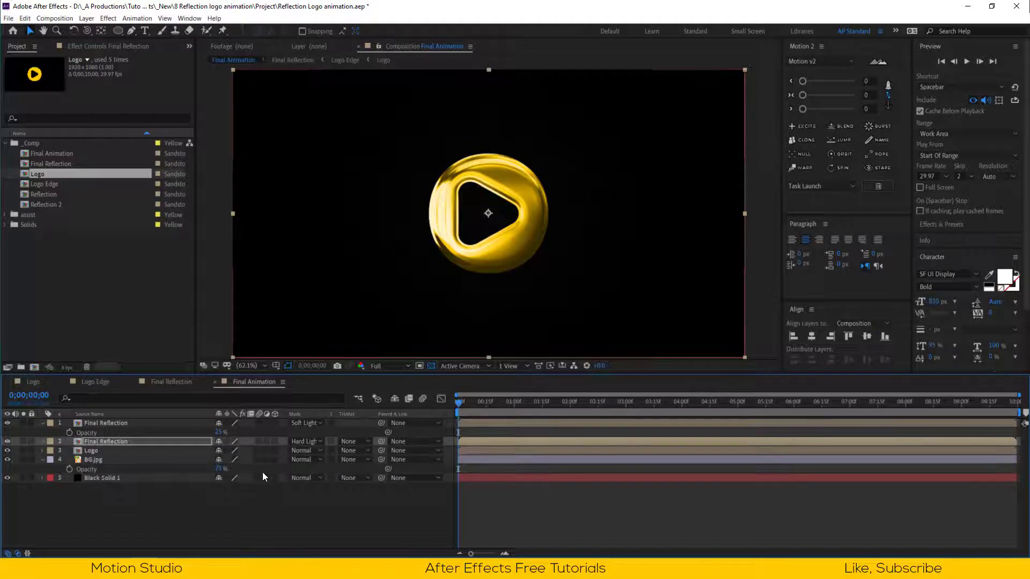
left_click_drag(235, 518, 151, 408)
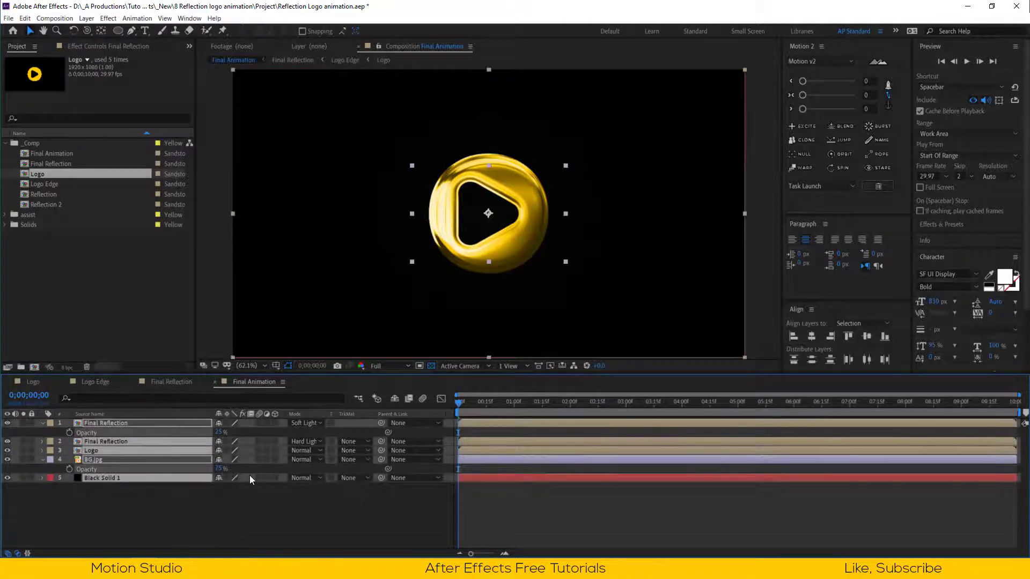
key("t")
left_click(275, 514)
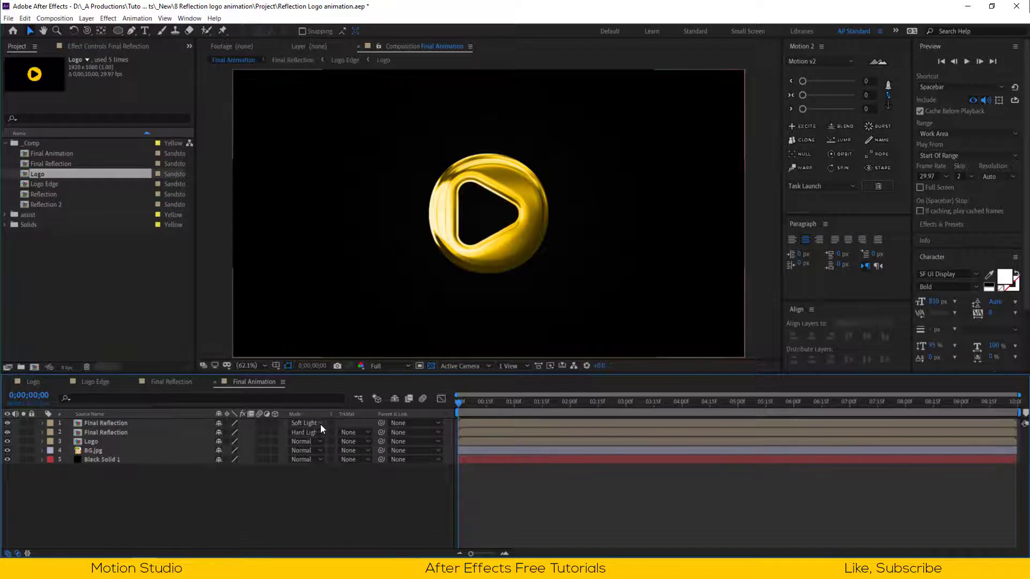
Turn on 3D for all layers in the comp
left_click_drag(274, 422, 274, 460)
left_click(168, 450)
left_click(272, 489)
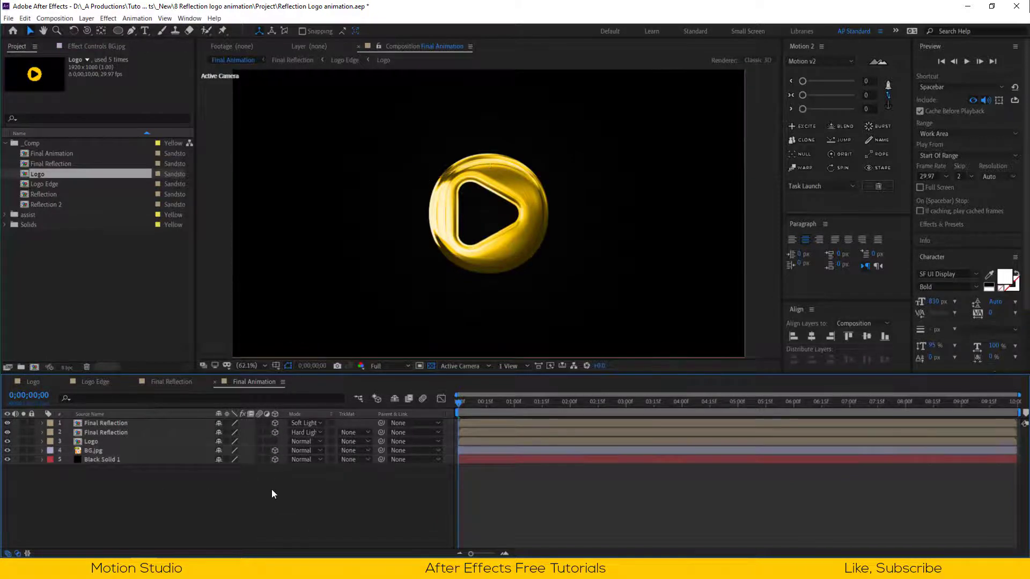
left_click(278, 441)
Add a null named Position and parent all the other layers to it
right_click(161, 474)
mouse_move(216, 375)
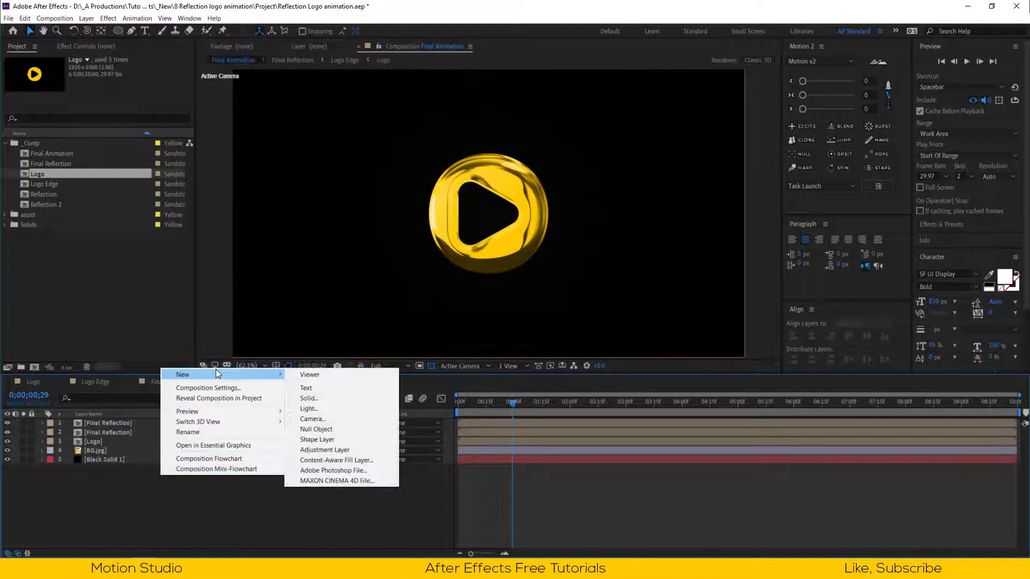
left_click(319, 429)
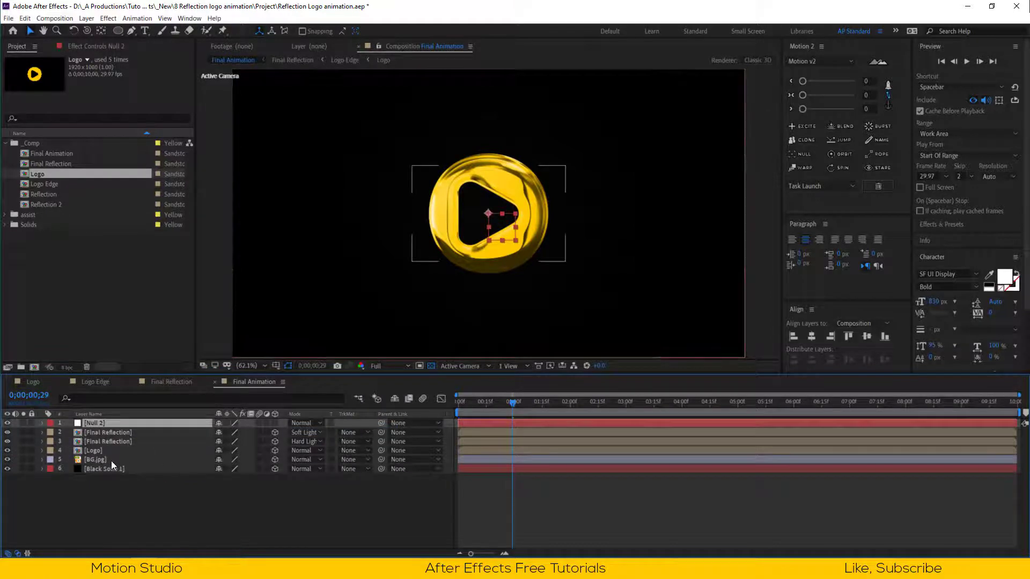
left_click_drag(150, 480, 201, 440)
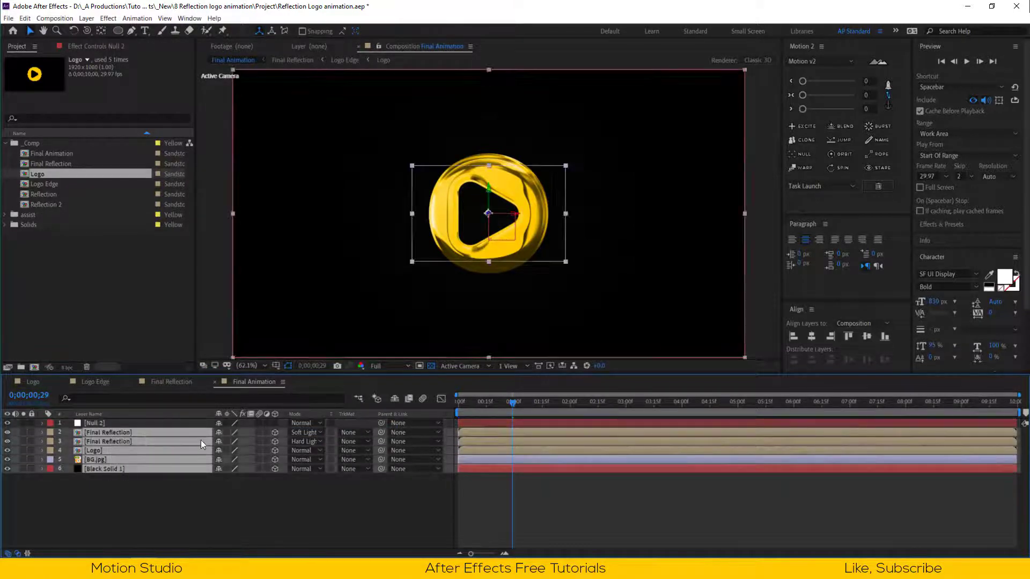
left_click_drag(326, 425, 170, 422)
key("Return")
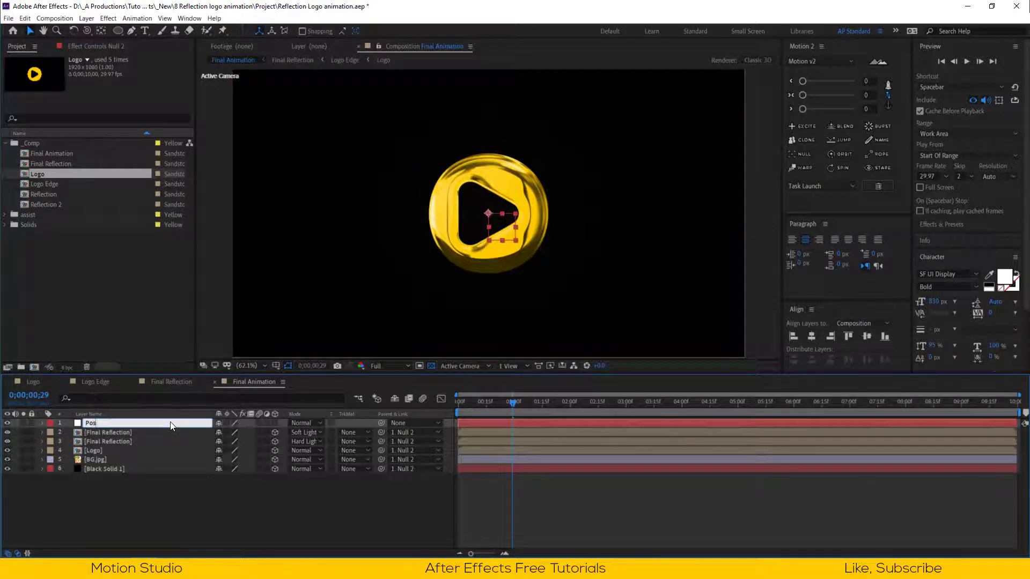
key("Return")
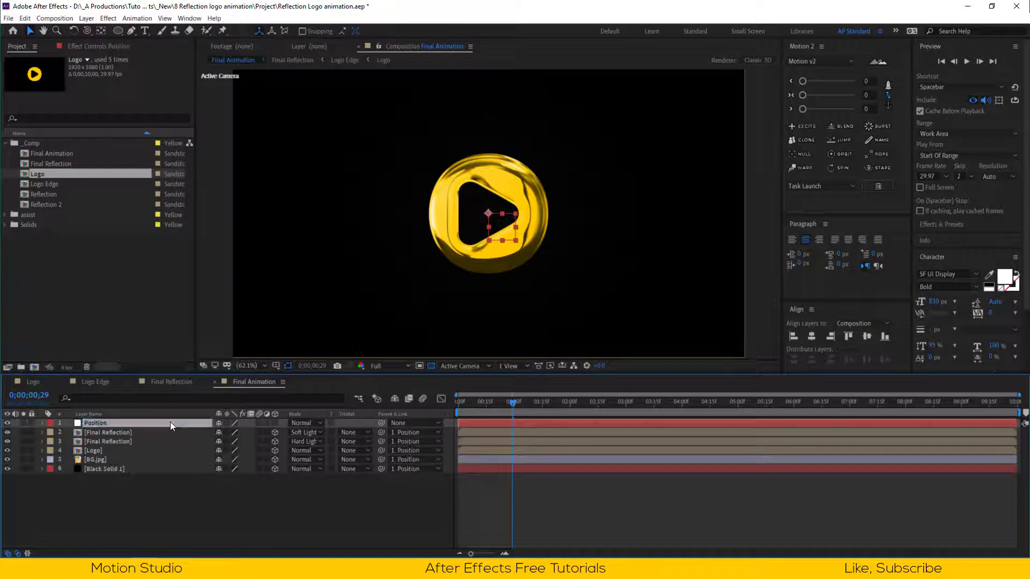
Keyframe the 3D Position null, pushing it back to -2000 depth on the first frame
key("p")
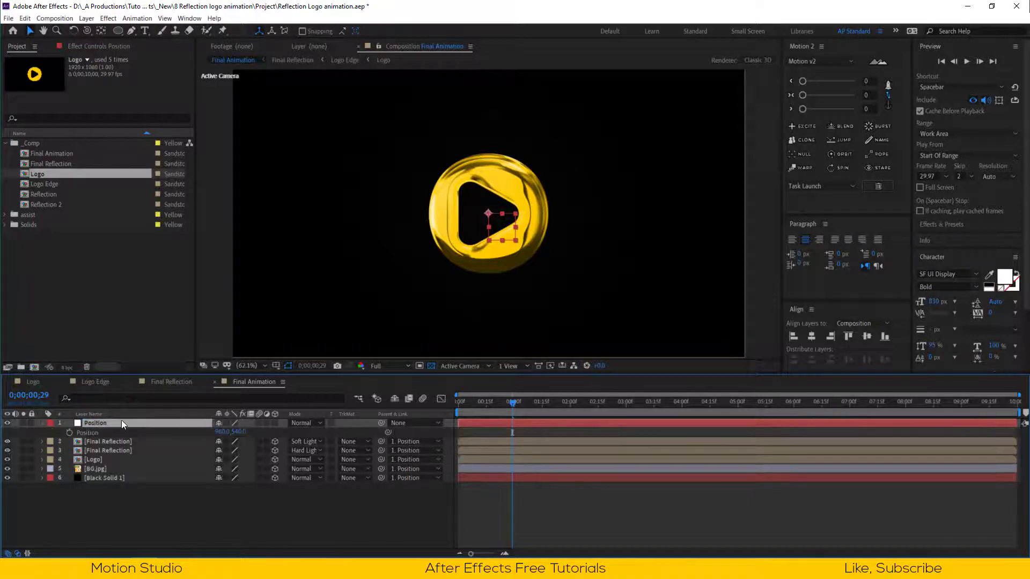
left_click(70, 432)
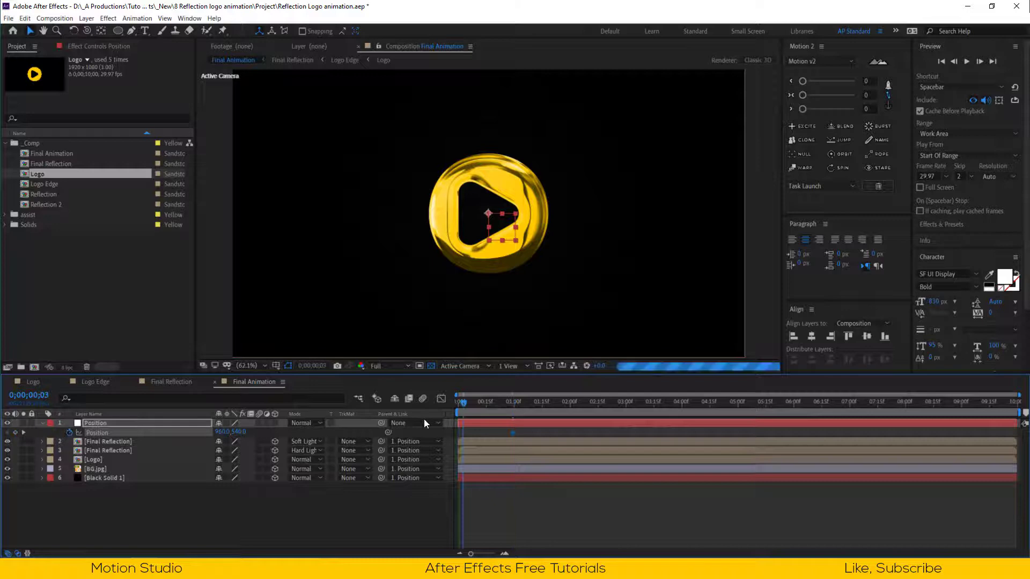
key("Home")
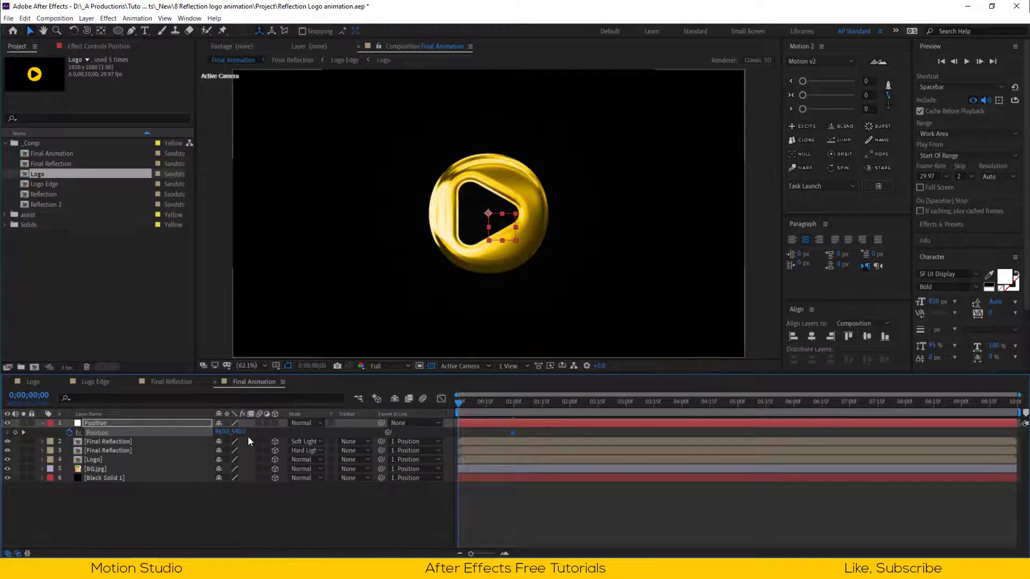
left_click(274, 423)
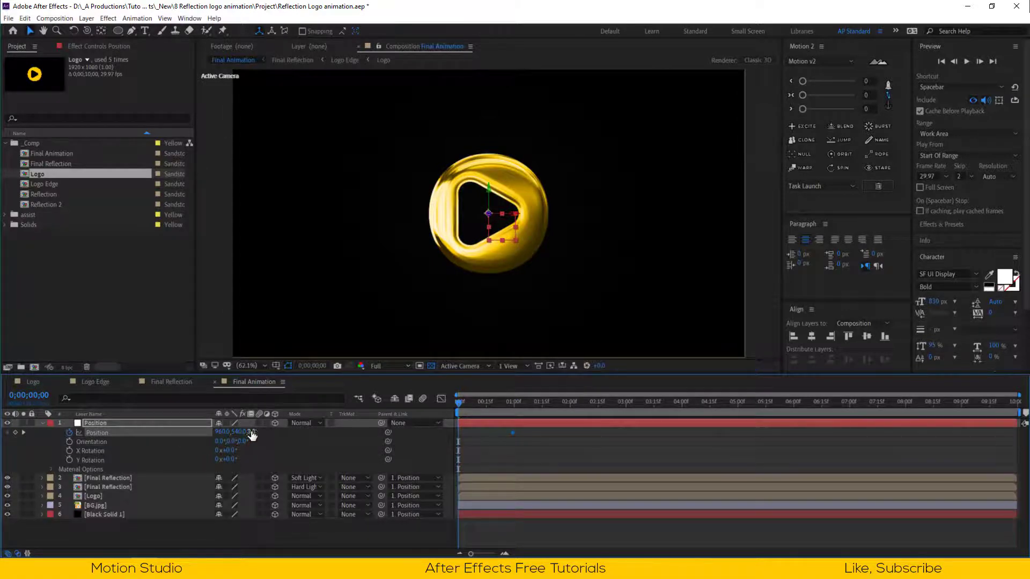
left_click_drag(251, 435, 185, 441)
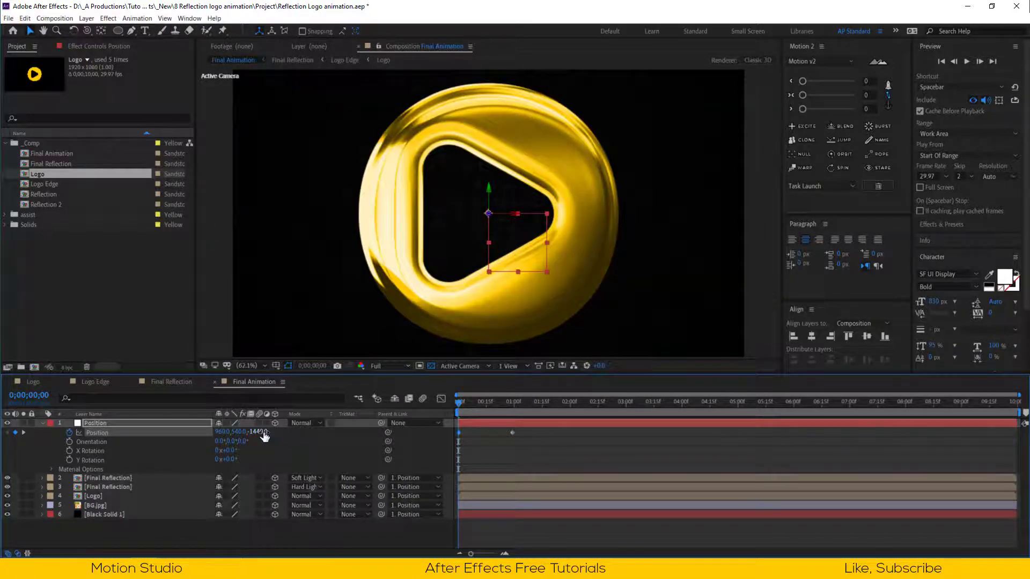
left_click_drag(264, 436, 207, 436)
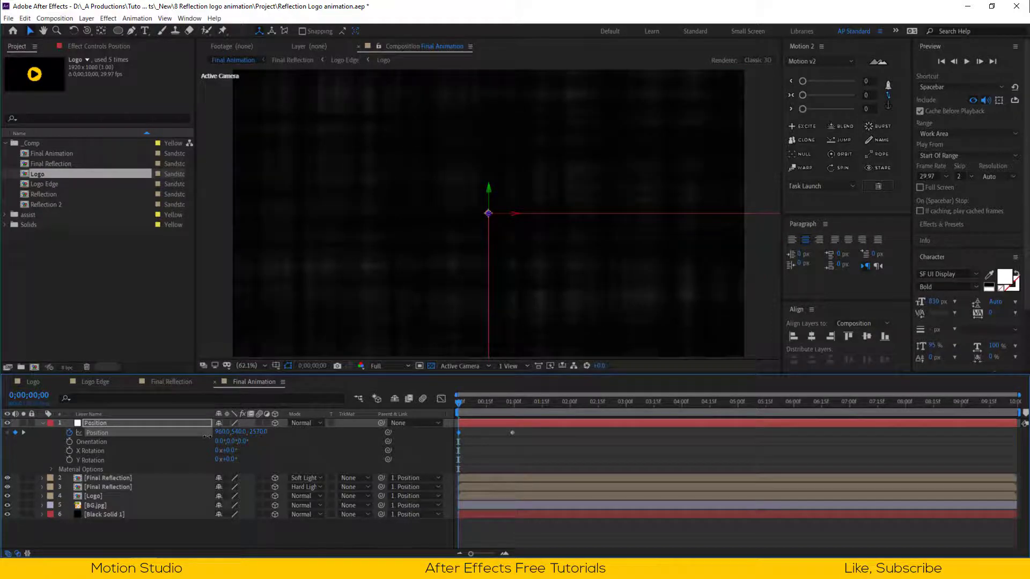
Apply Easy Ease to both Position keyframes
left_click(477, 407)
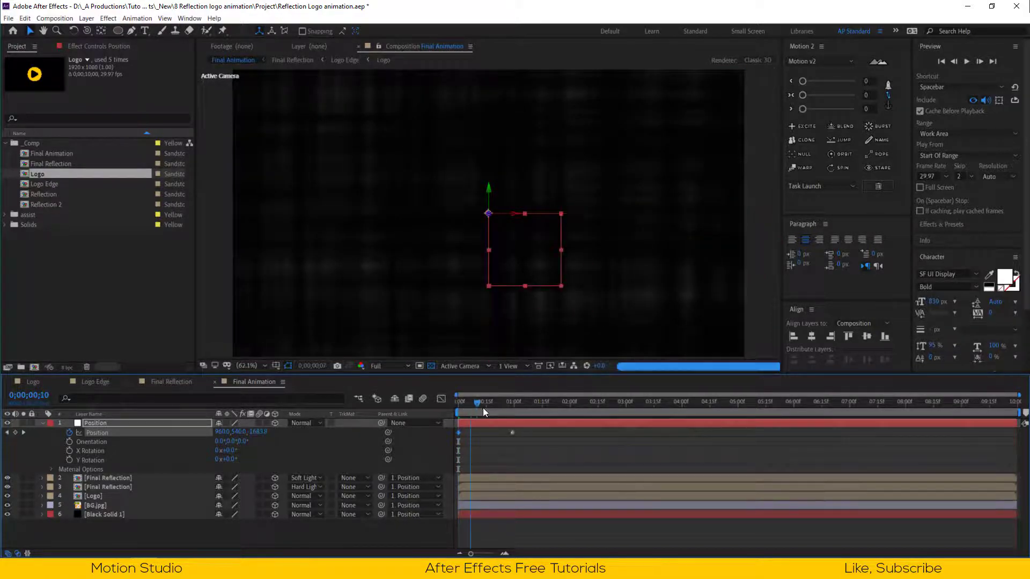
left_click_drag(483, 408, 442, 441)
key("F9")
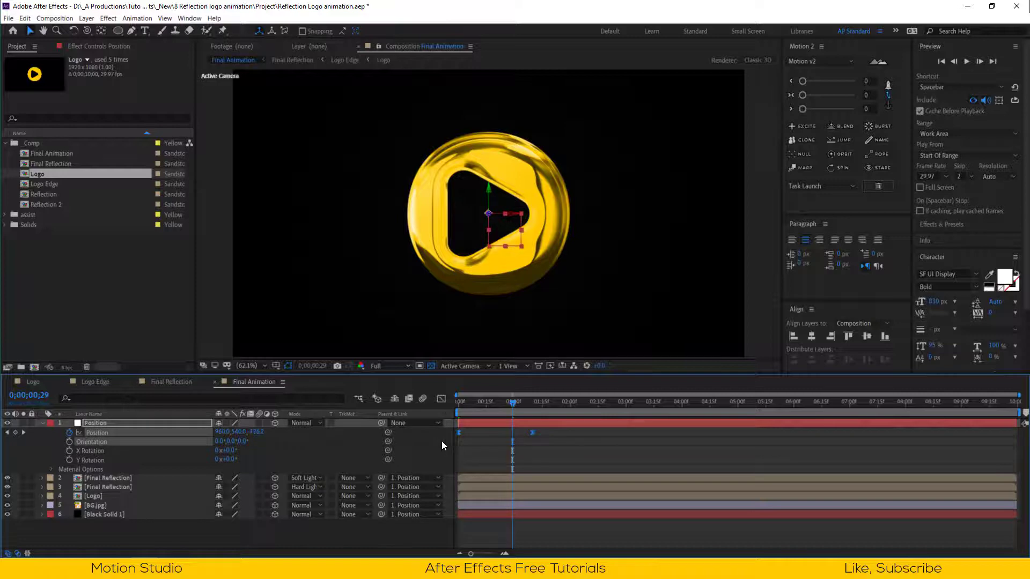
left_click(324, 535)
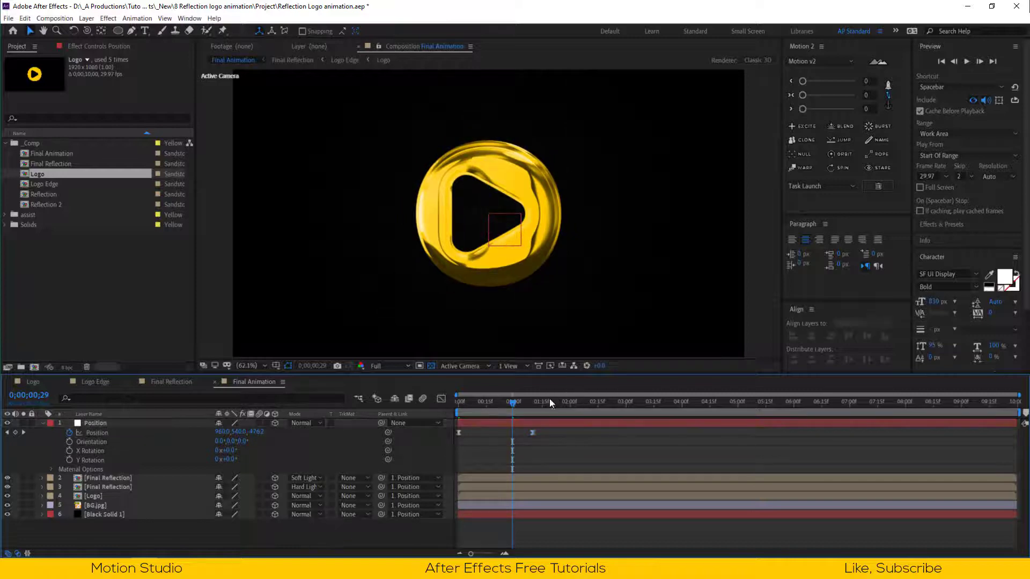
left_click(535, 407)
Add a null named Rotation and parent the Position layer to it
right_click(325, 539)
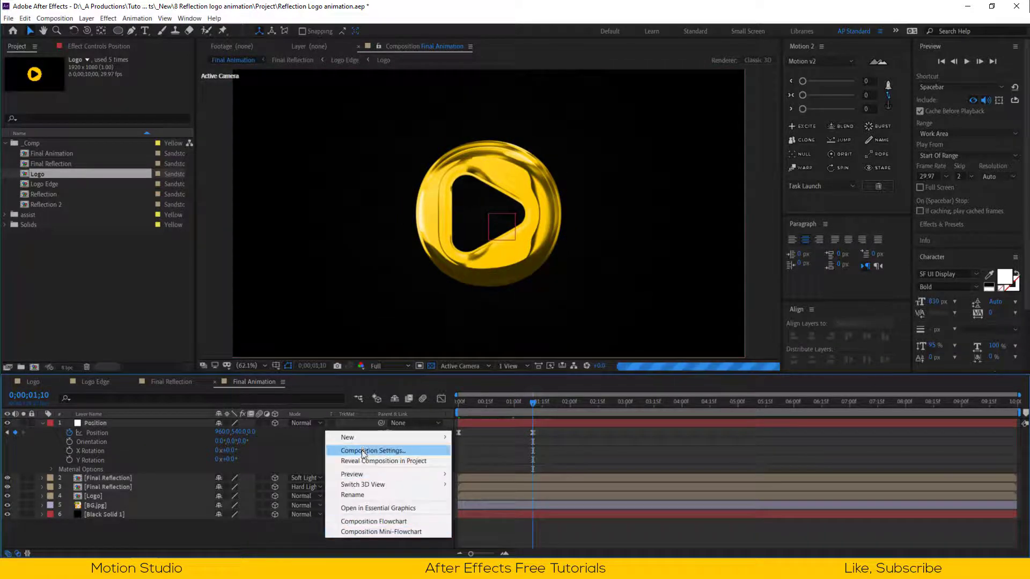
mouse_move(363, 440)
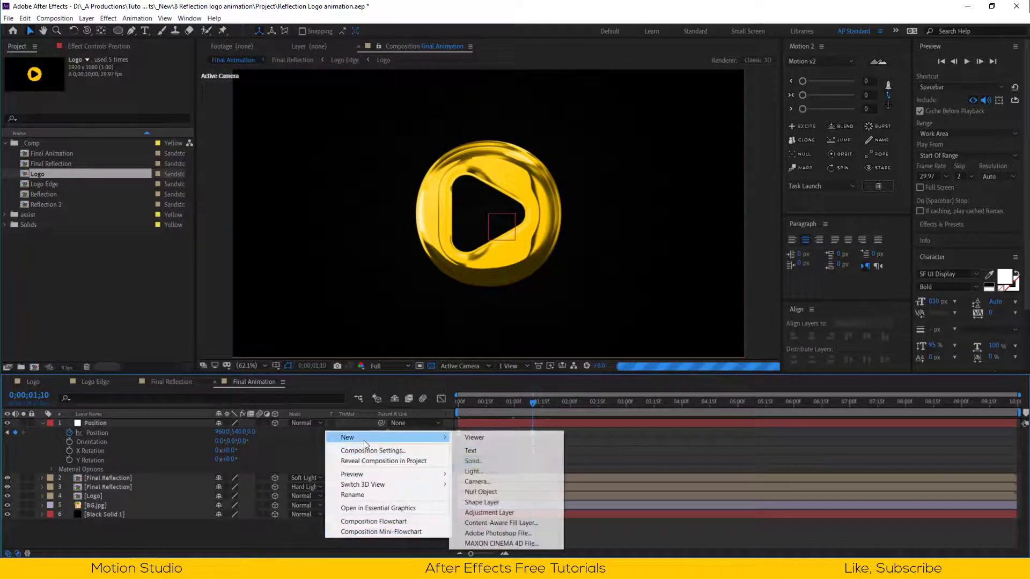
left_click(488, 492)
key("Return")
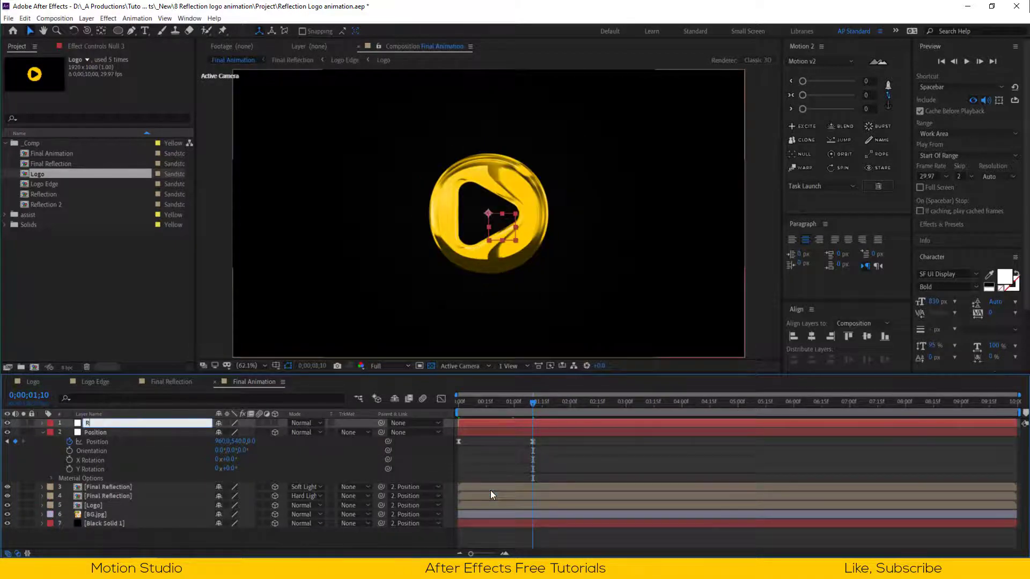
key("Return")
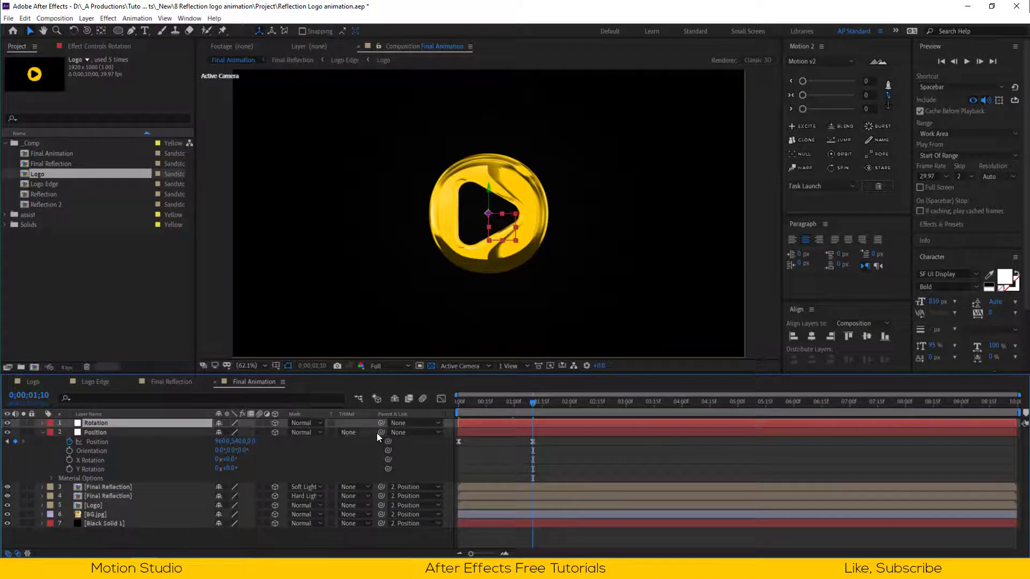
left_click_drag(381, 432, 185, 424)
Keyframe Rotation's Z Rotation at 1;10 and 73° at the first frame
key("r")
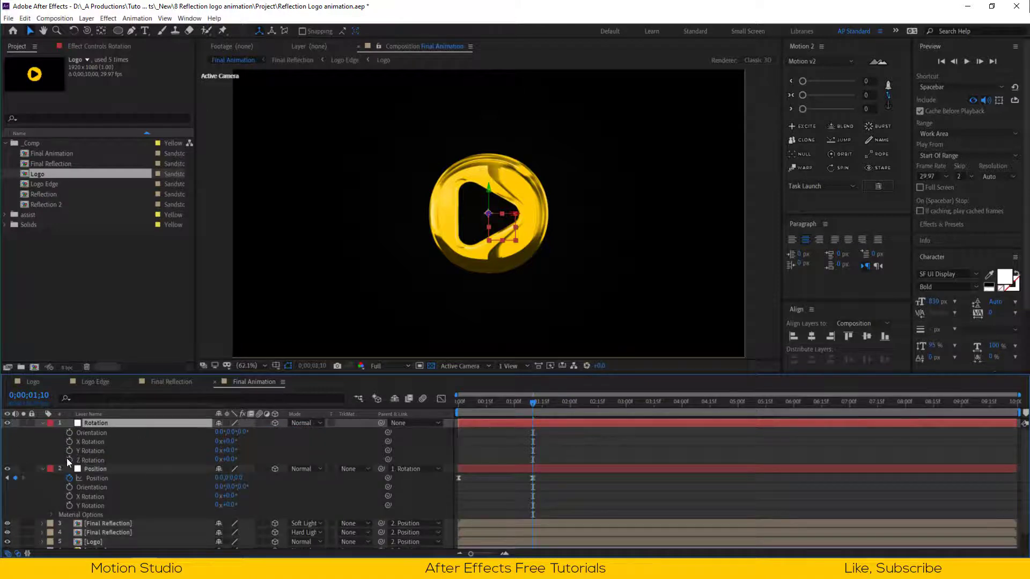
left_click(70, 460)
left_click_drag(465, 403, 452, 407)
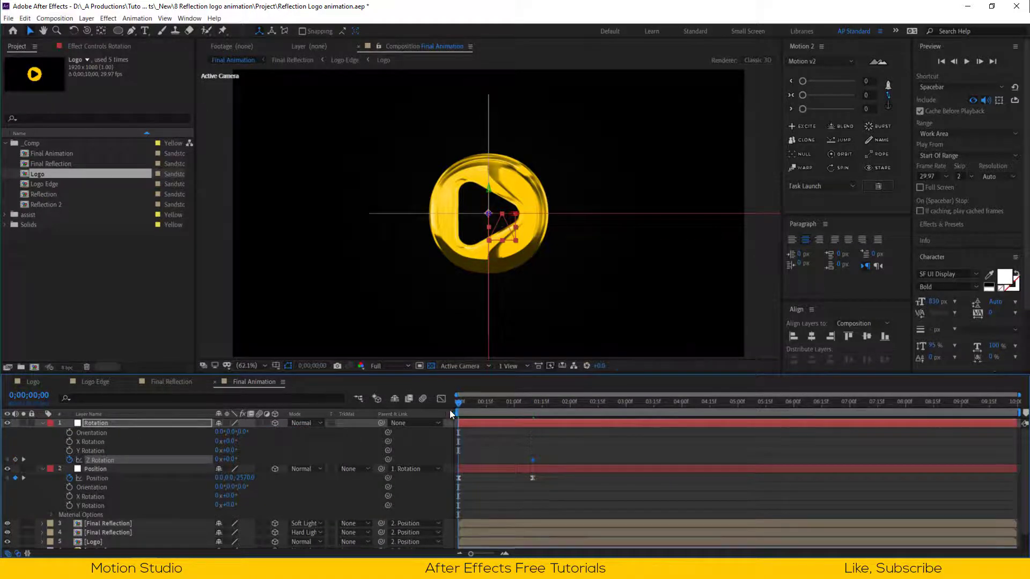
left_click_drag(229, 459, 268, 459)
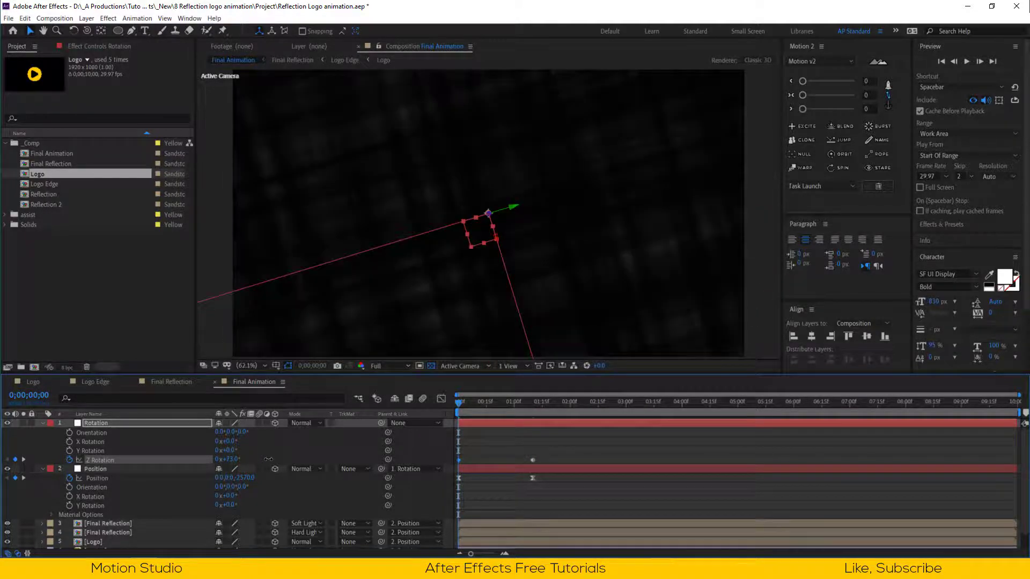
Shift the Z Rotation keyframes slightly later and view them with Position's in the Graph Editor
left_click(160, 458)
left_click(461, 460)
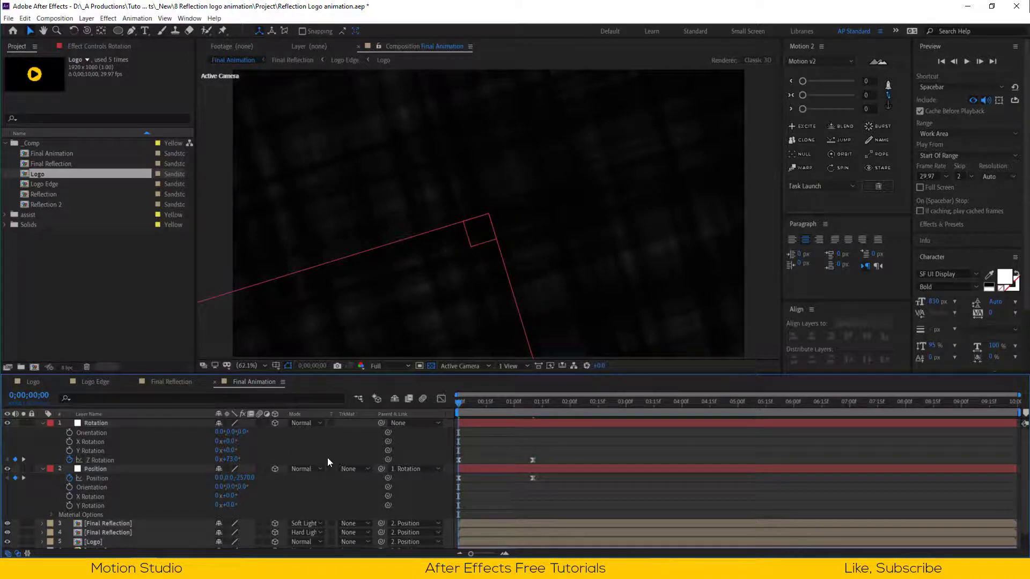
left_click(155, 461)
left_click_drag(459, 459, 466, 459)
left_click_drag(573, 457, 455, 484)
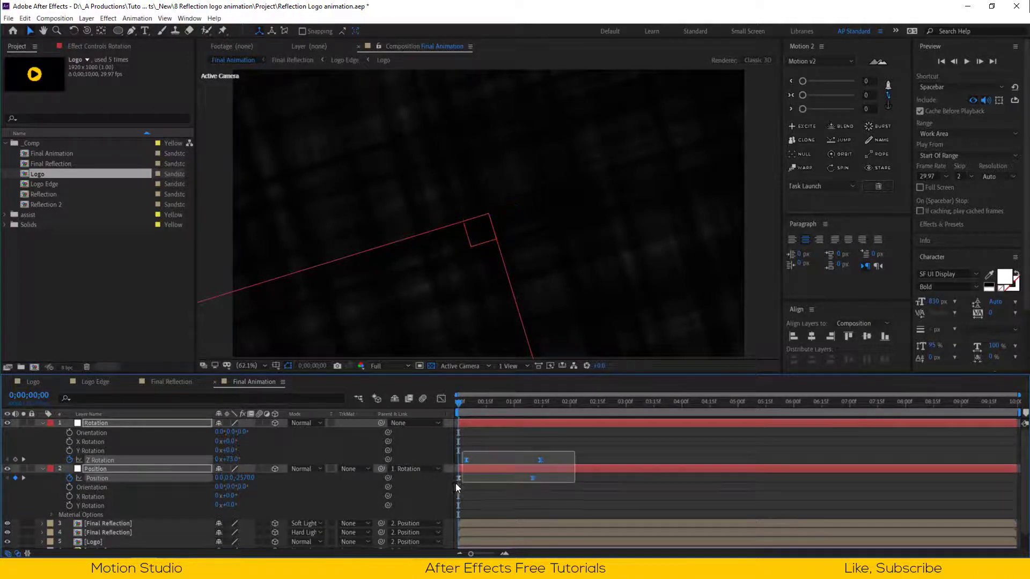
left_click(441, 398)
Switch to the speed graph and drag the keyframes' influence for a strong ease
right_click(568, 469)
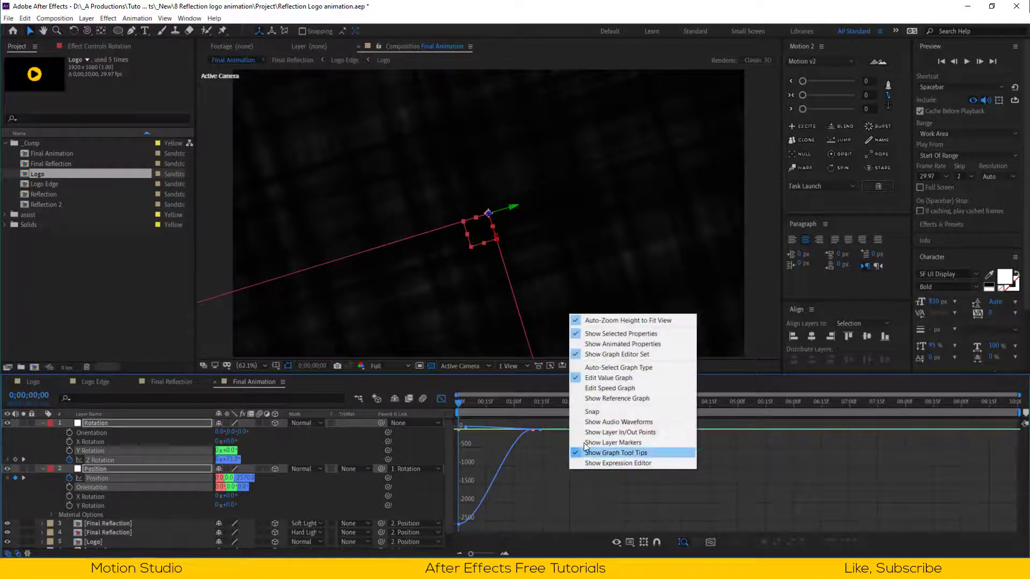
left_click(612, 388)
left_click_drag(567, 499, 465, 526)
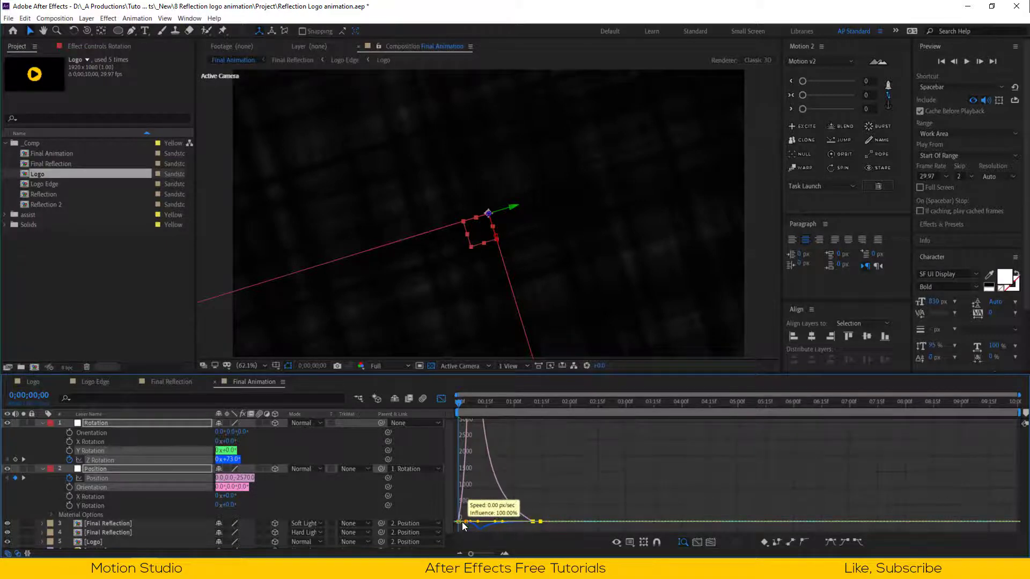
left_click(555, 484)
left_click(568, 407)
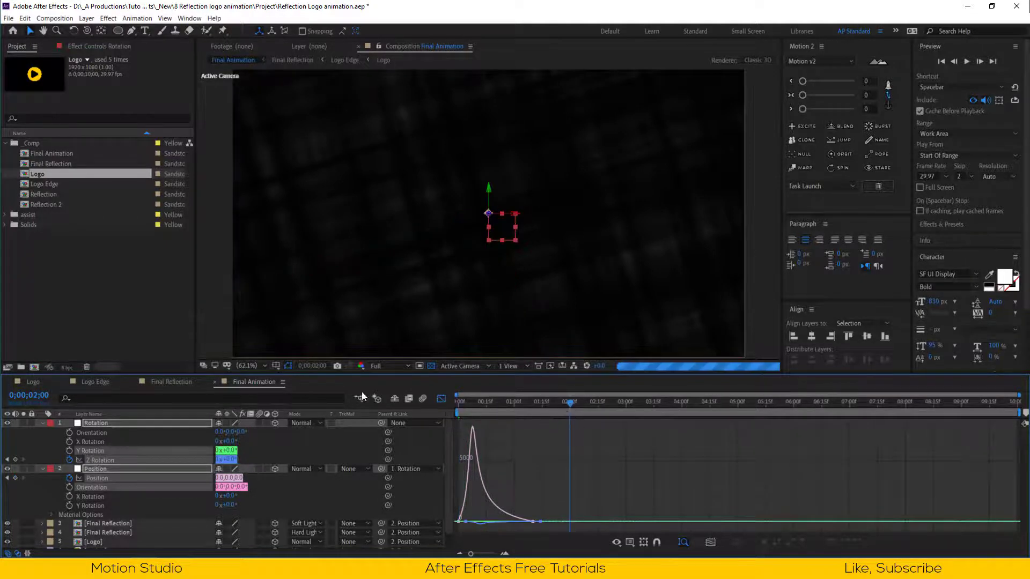
Return to the layer bars, deselect layers and collapse all properties
left_click(256, 366)
left_click(282, 175)
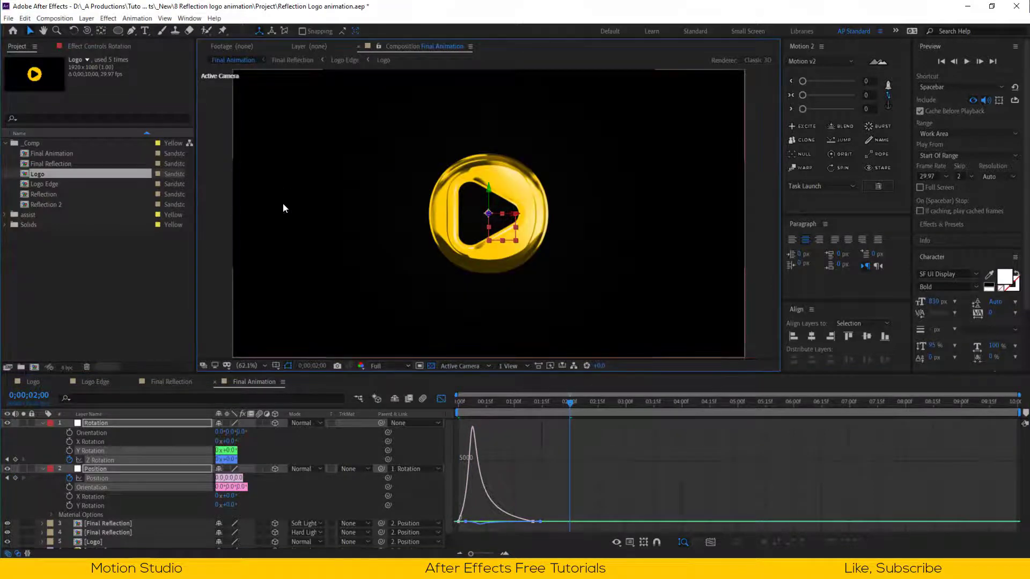
left_click(443, 397)
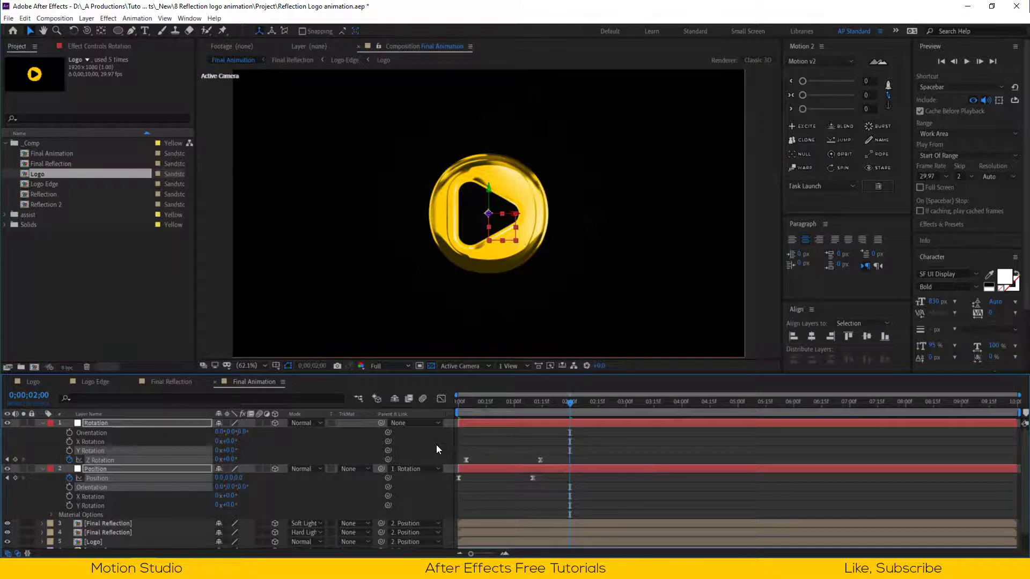
left_click(437, 445)
key("u")
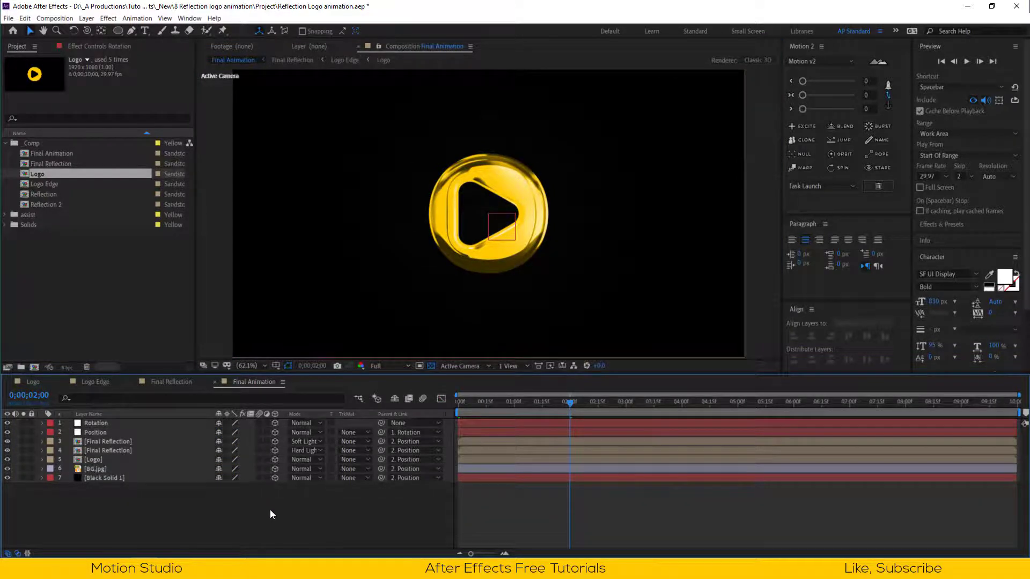
Add an adjustment layer named Blur
right_click(204, 507)
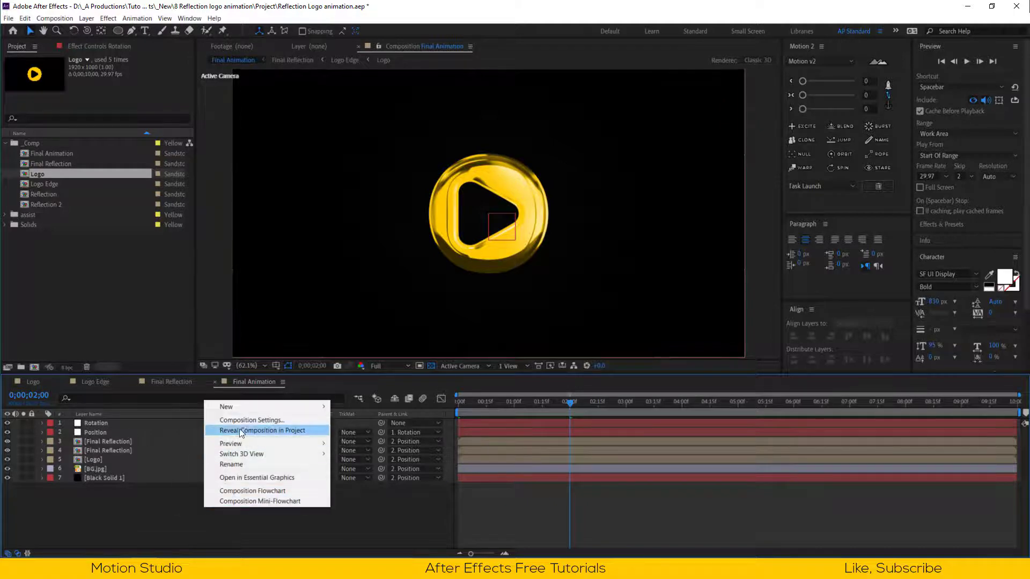
mouse_move(247, 406)
left_click(353, 482)
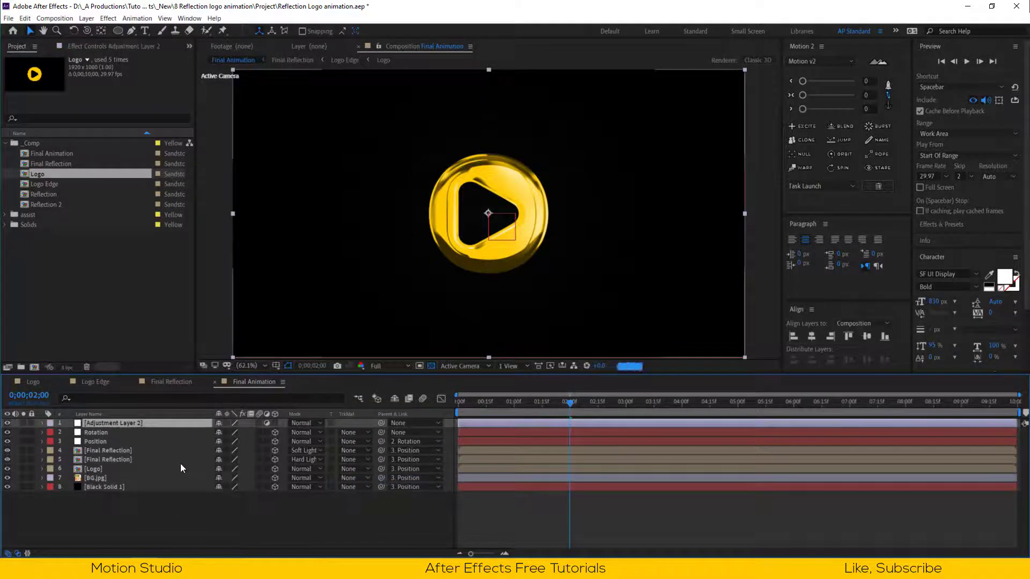
key("Return")
type("Blur")
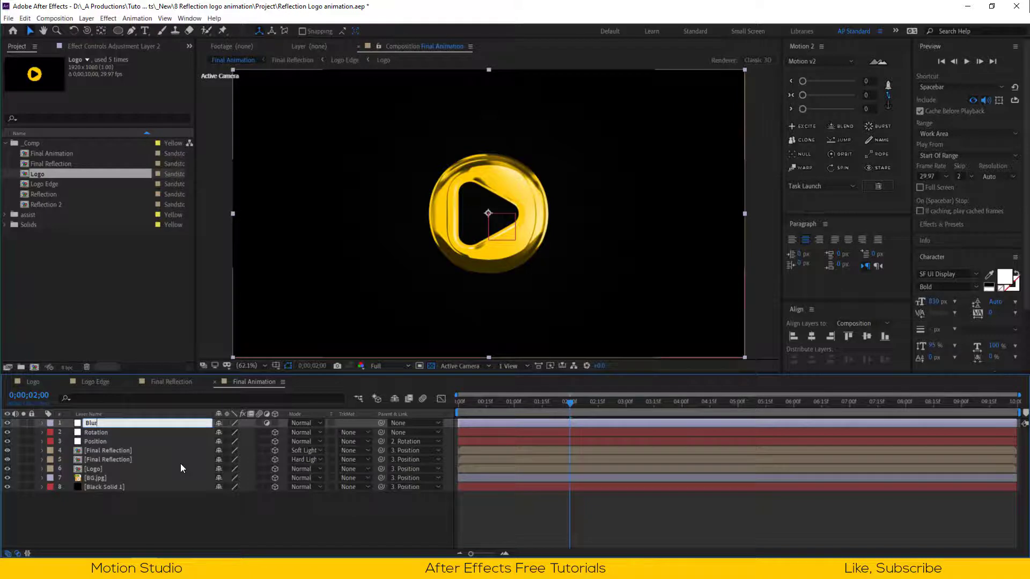
key("Return")
Apply Fast Box Blur to the Blur layer with Repeat Edge Pixels on
key("ctrl+space")
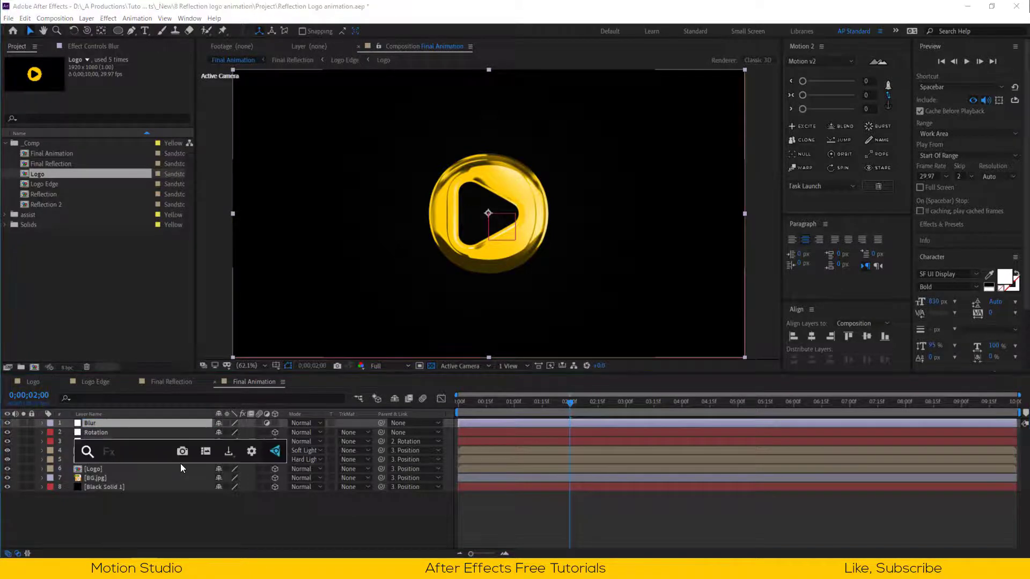
type("fas")
key("Return")
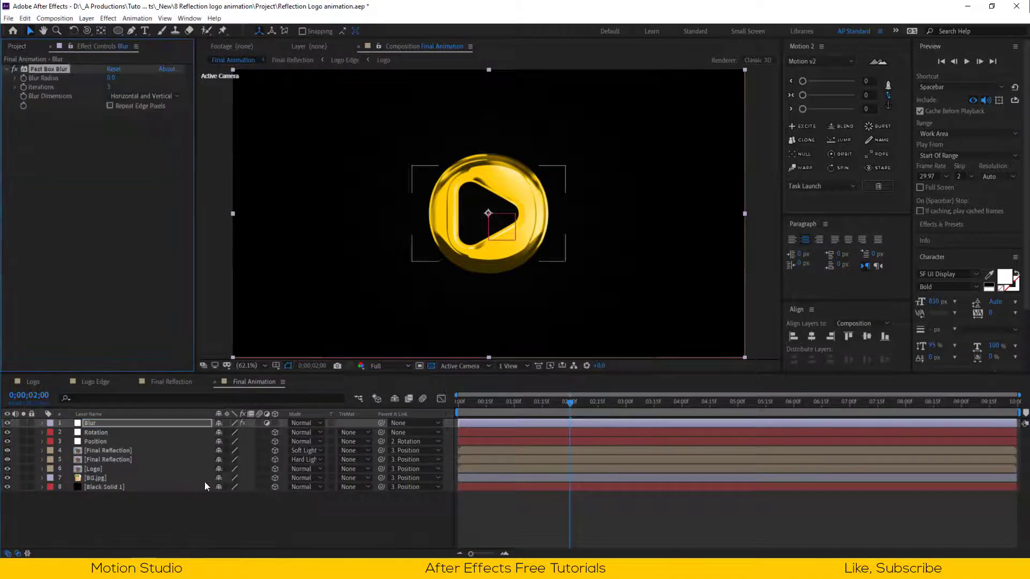
left_click(136, 433)
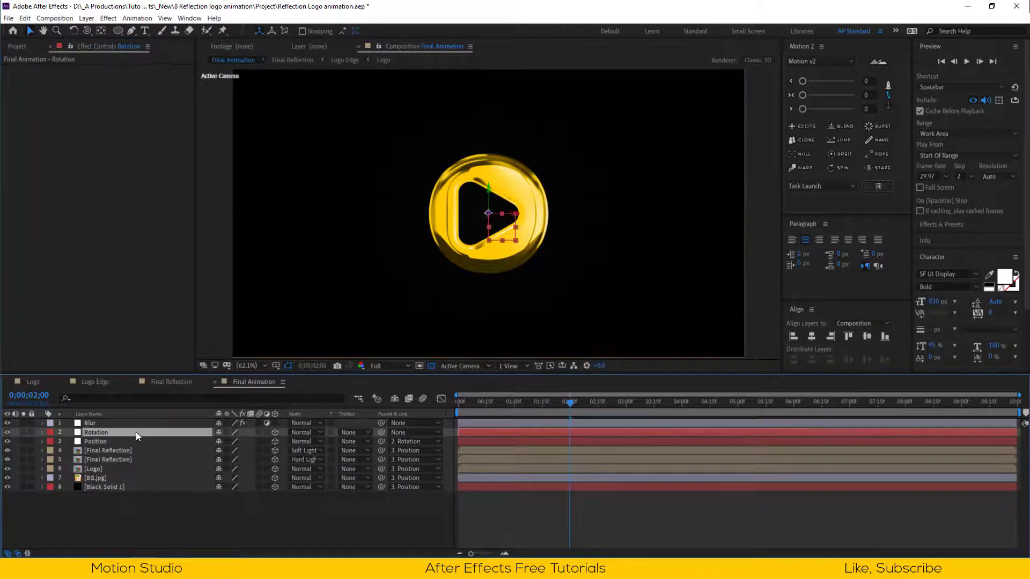
key("u")
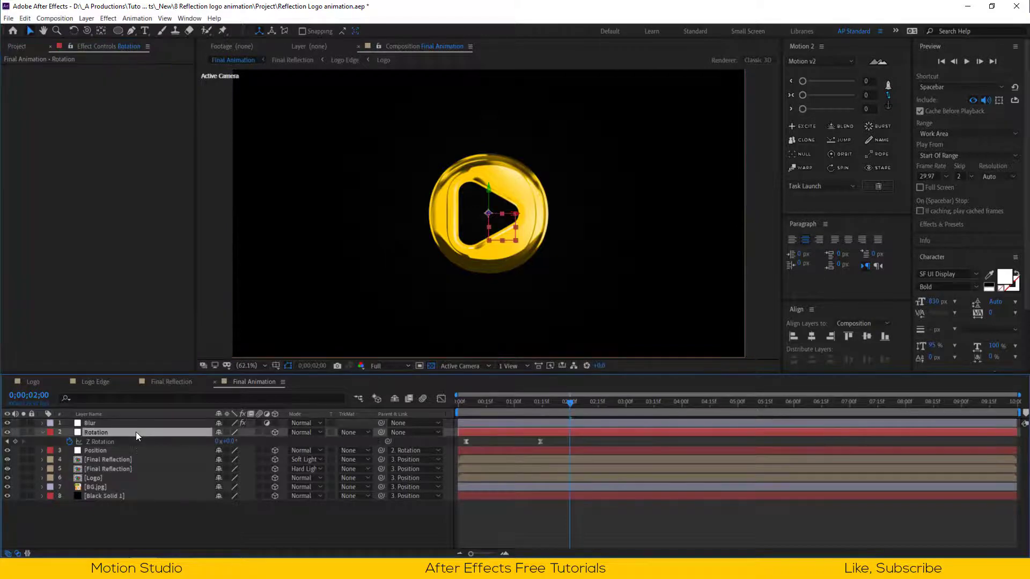
key("j")
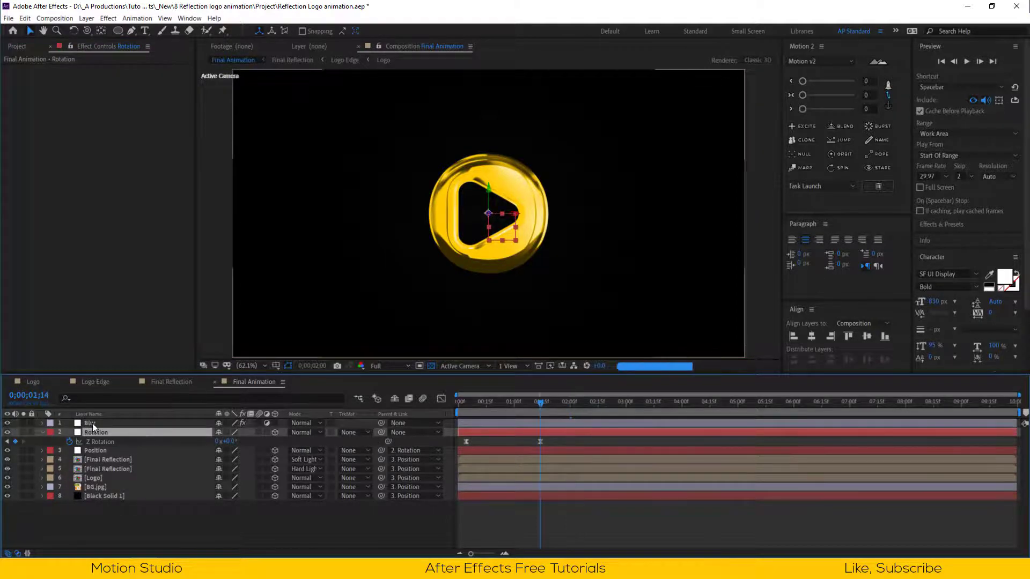
left_click(92, 423)
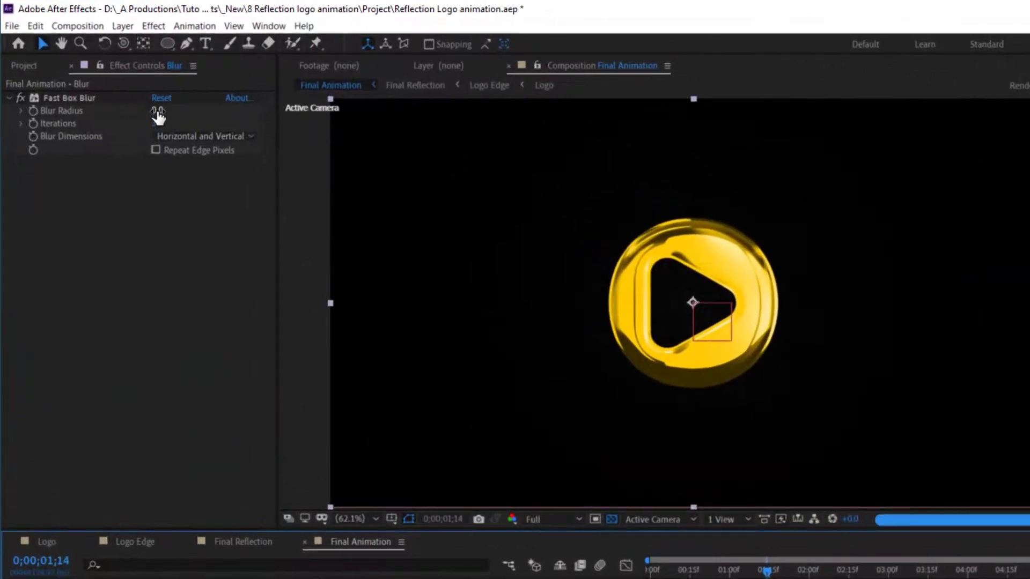
left_click(159, 116)
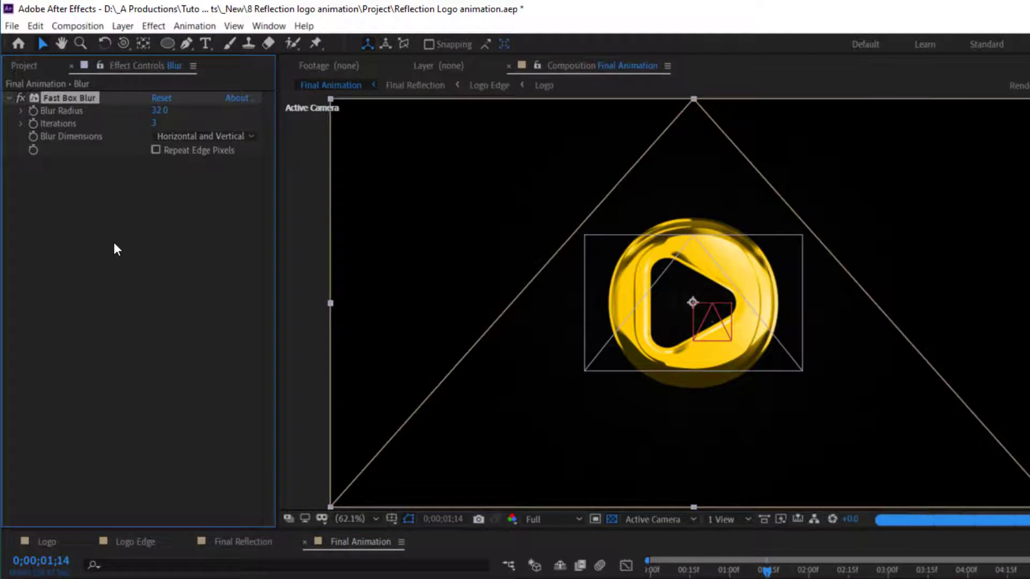
left_click(155, 150)
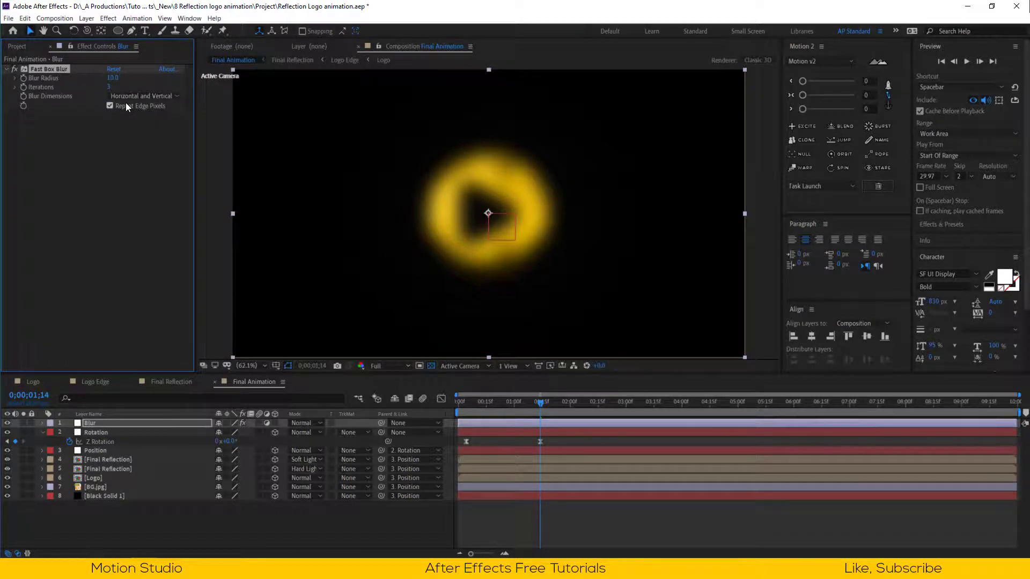
Time-reverse the Blur Radius keyframes and move the last one earlier, checking frame 0;00;00;21
left_click(448, 406)
key("Home")
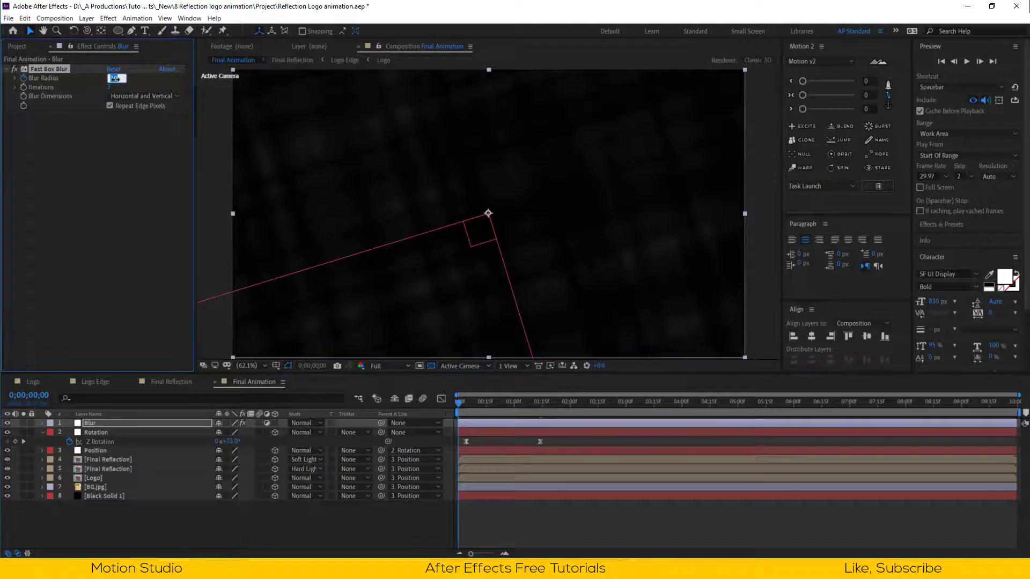
left_click(126, 424)
key("u")
left_click(113, 440)
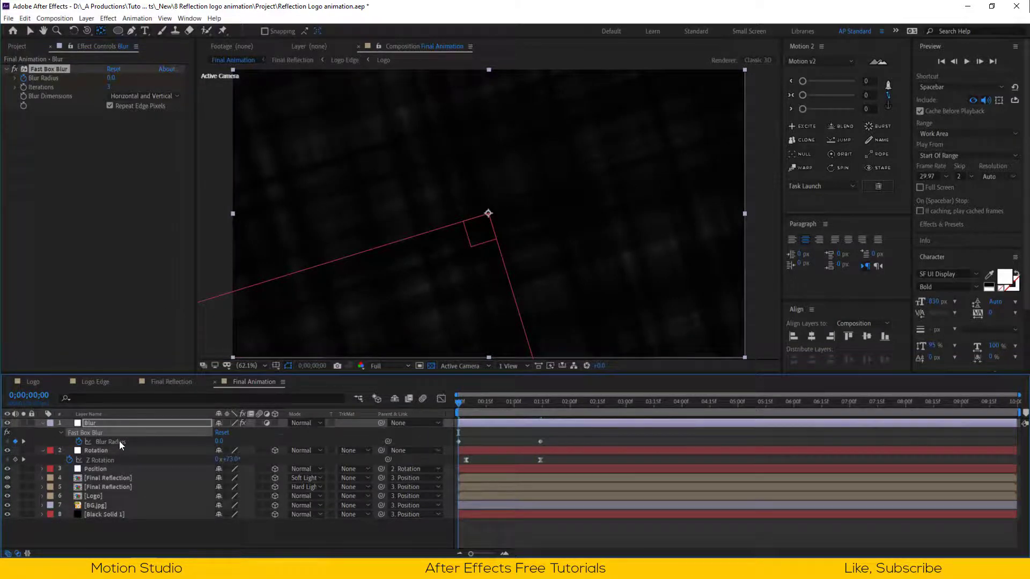
right_click(539, 442)
mouse_move(584, 436)
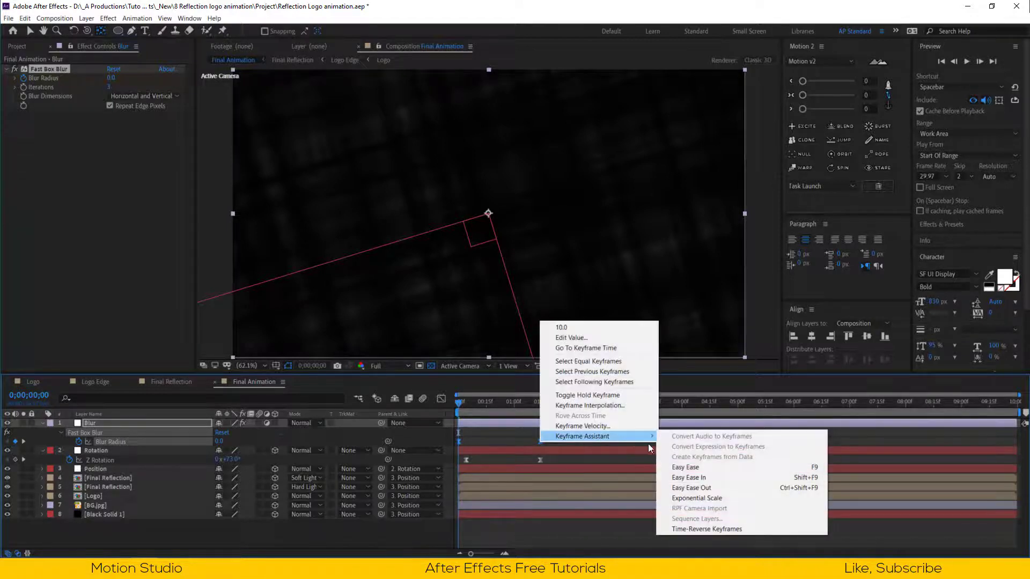
left_click(705, 528)
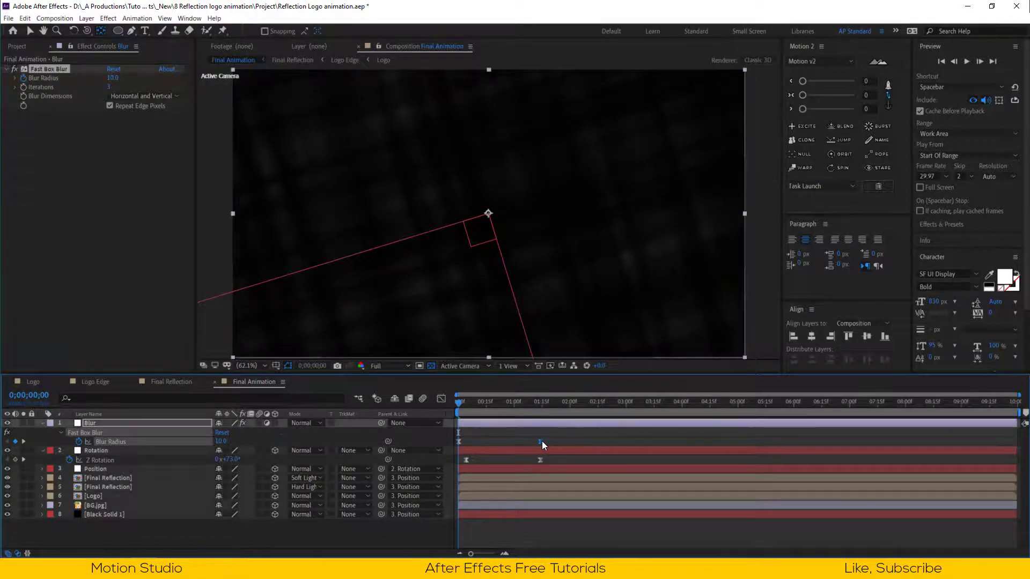
left_click_drag(541, 441, 525, 441)
left_click(496, 410)
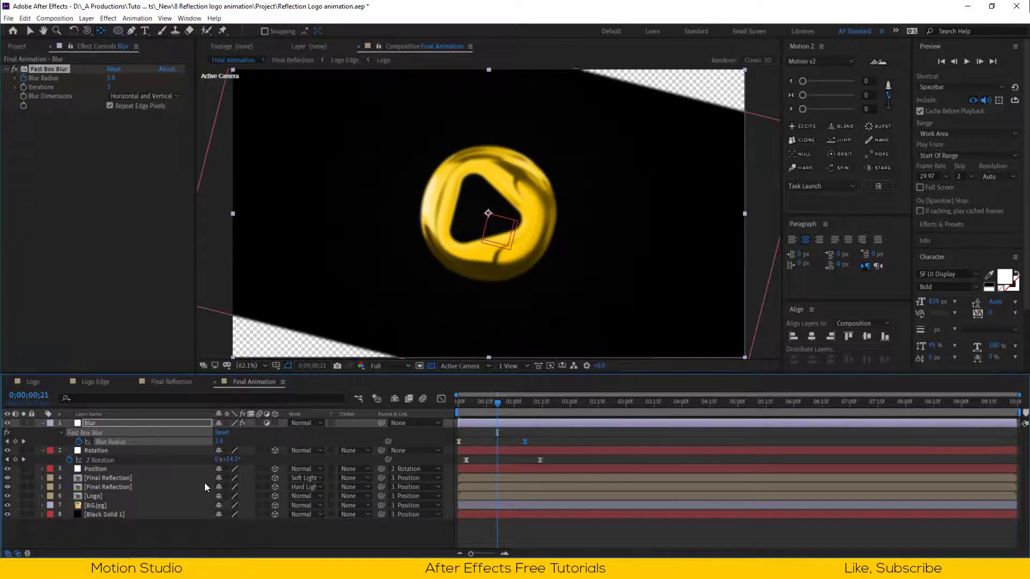
Make Black Solid 1 a 2D layer with its Parent set to None
left_click(111, 513)
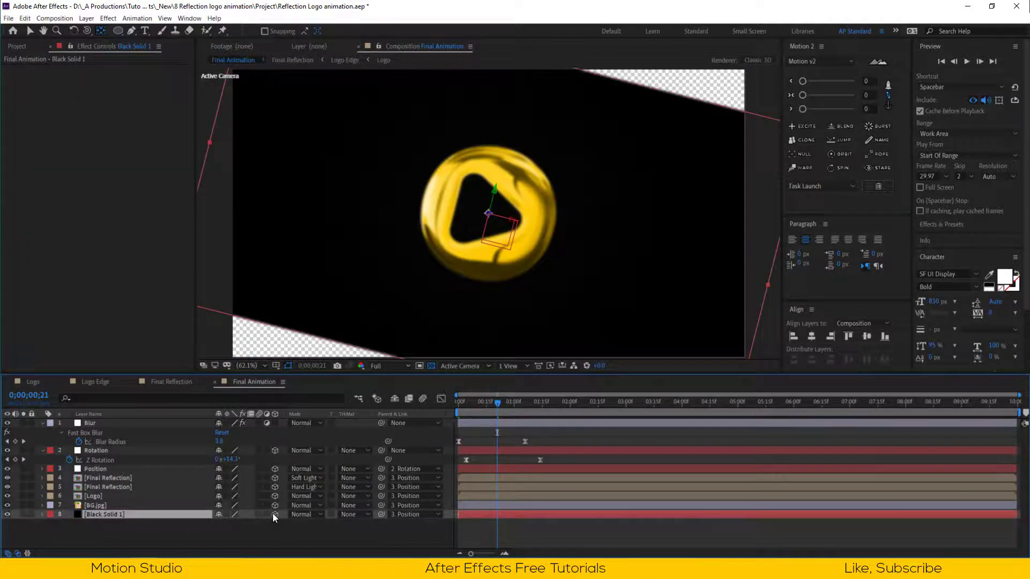
left_click(274, 514)
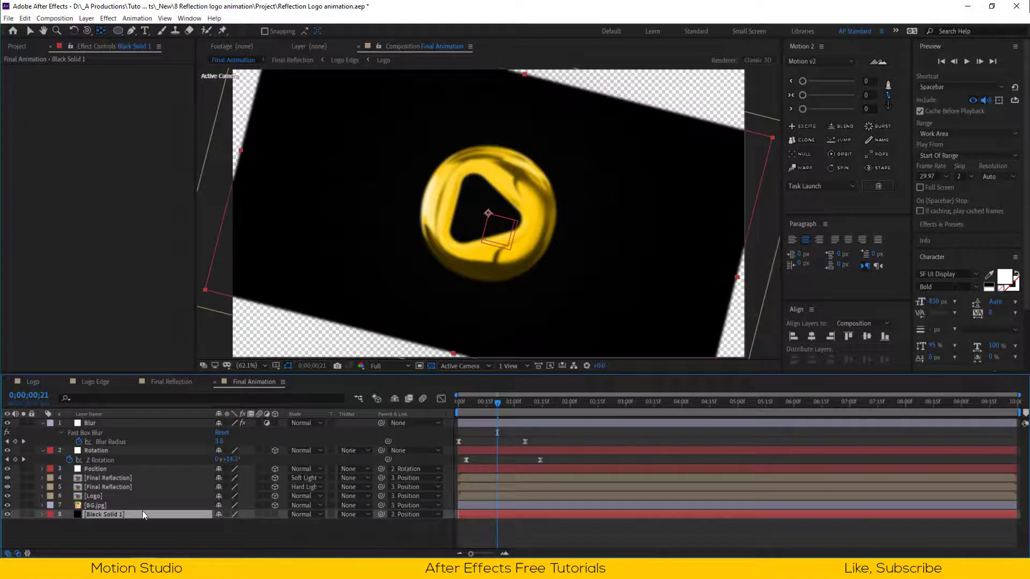
left_click(422, 516)
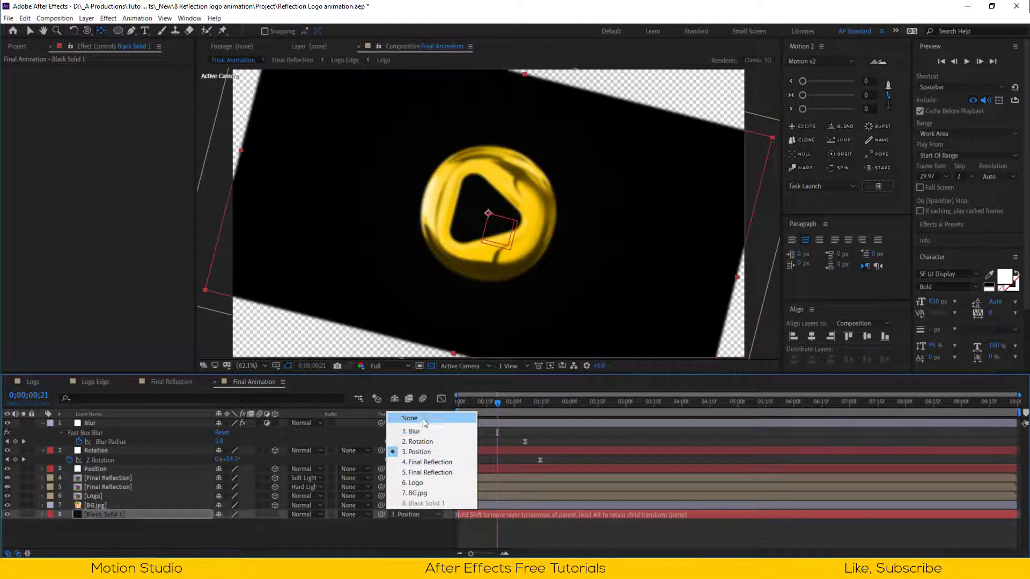
left_click(424, 423)
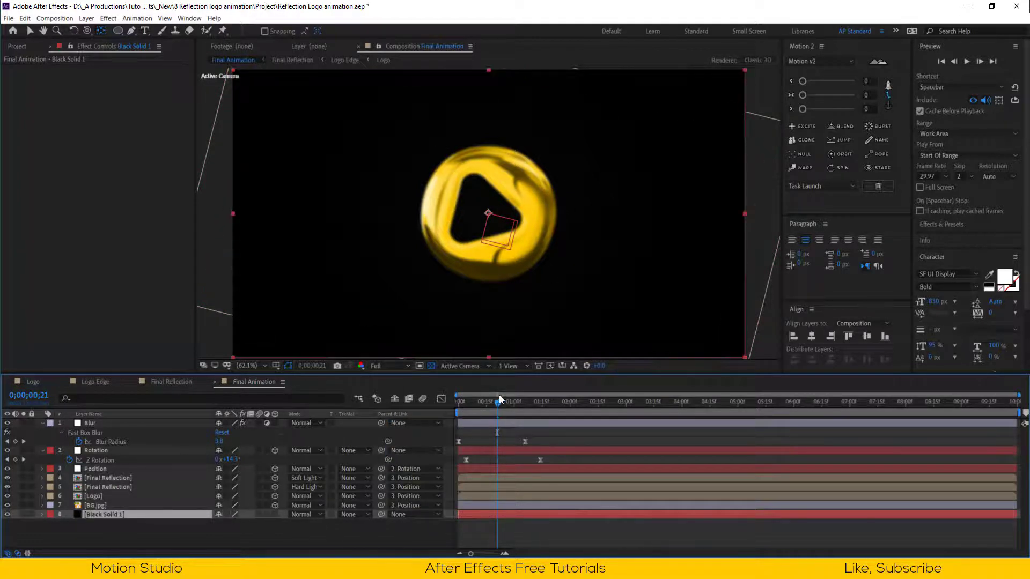
Preview the animation, then collapse all layer properties and clear the selection
key("space")
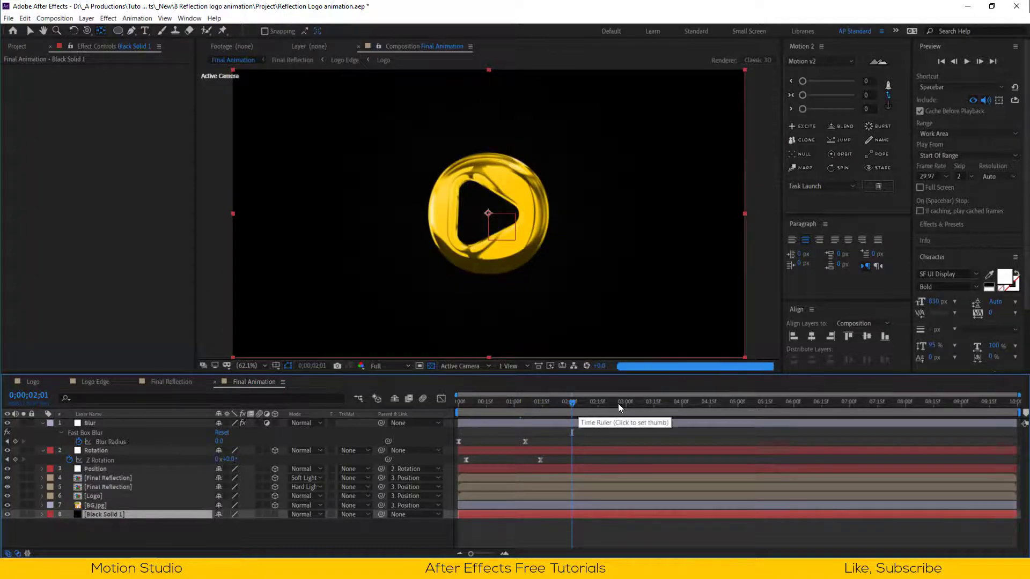
left_click(240, 532)
key("ctrl+a")
key("u")
key("F2")
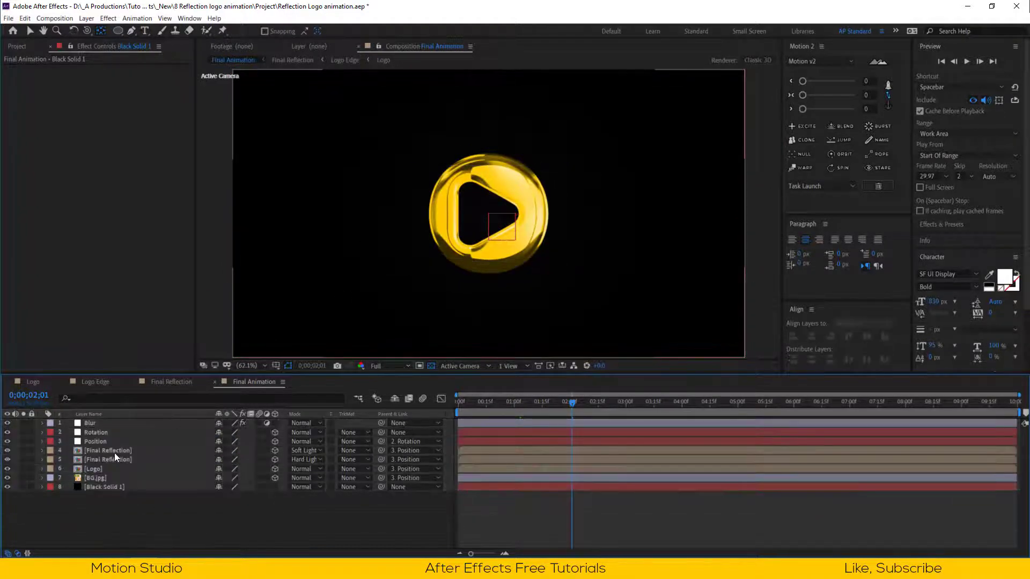
Move both Final Reflection layers and the Logo layer slightly up on Y
left_click(115, 453)
left_click(102, 469, "shift")
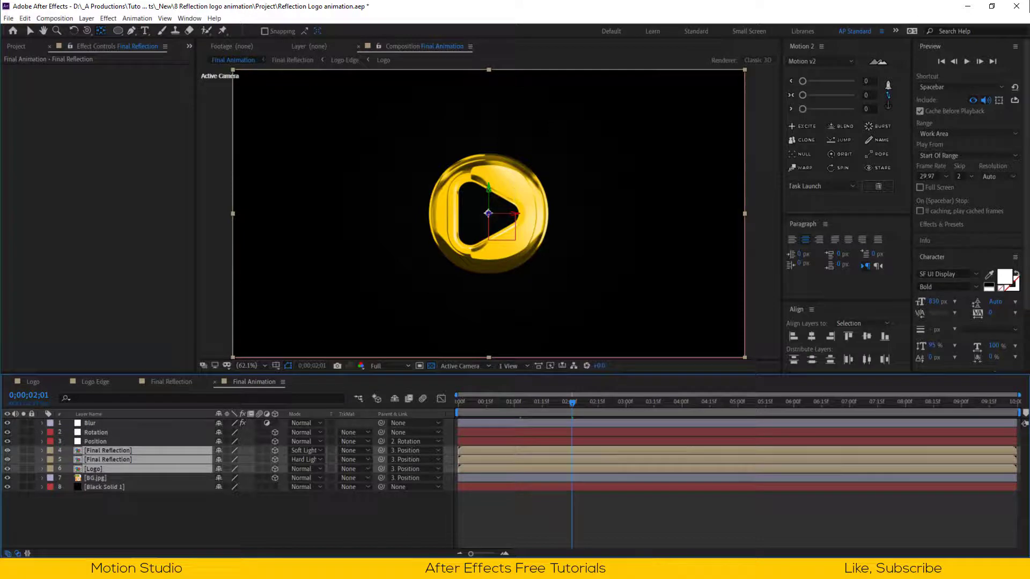
key("v")
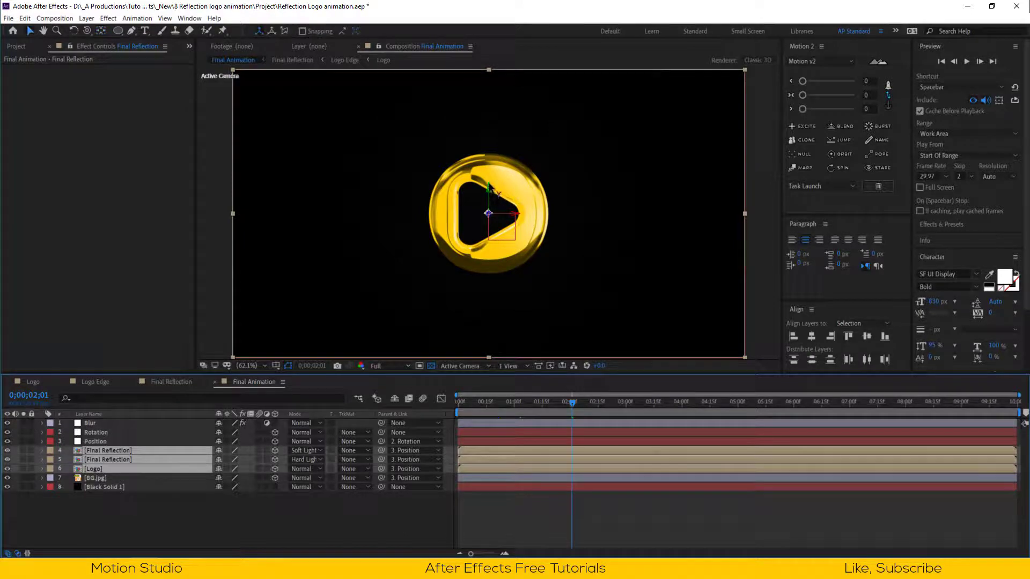
left_click_drag(489, 189, 493, 175)
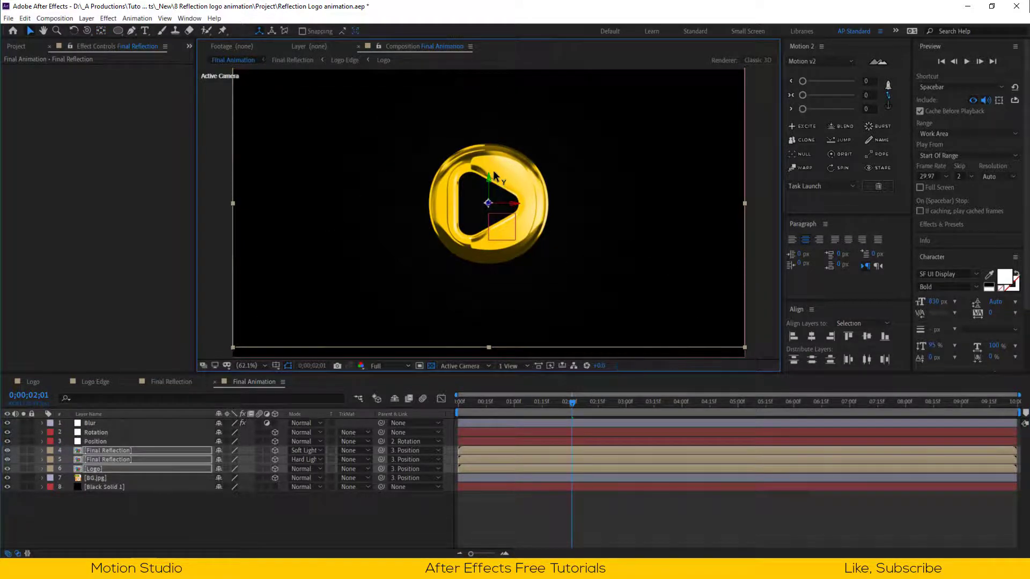
Keyframe BG.jpg's Opacity at 75% at frame 18 and 0% at frame 0
left_click(130, 478)
key("t")
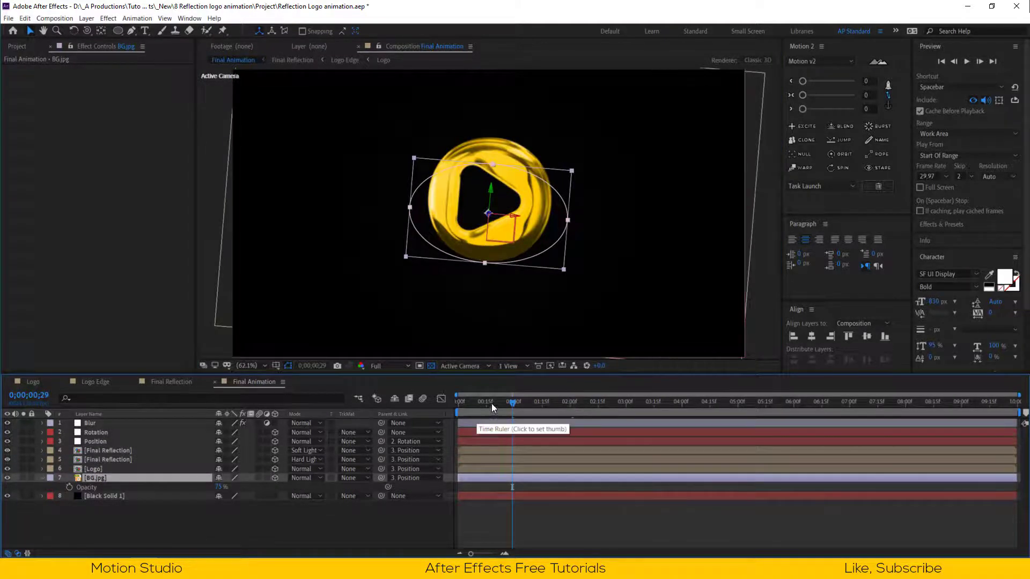
left_click(491, 403)
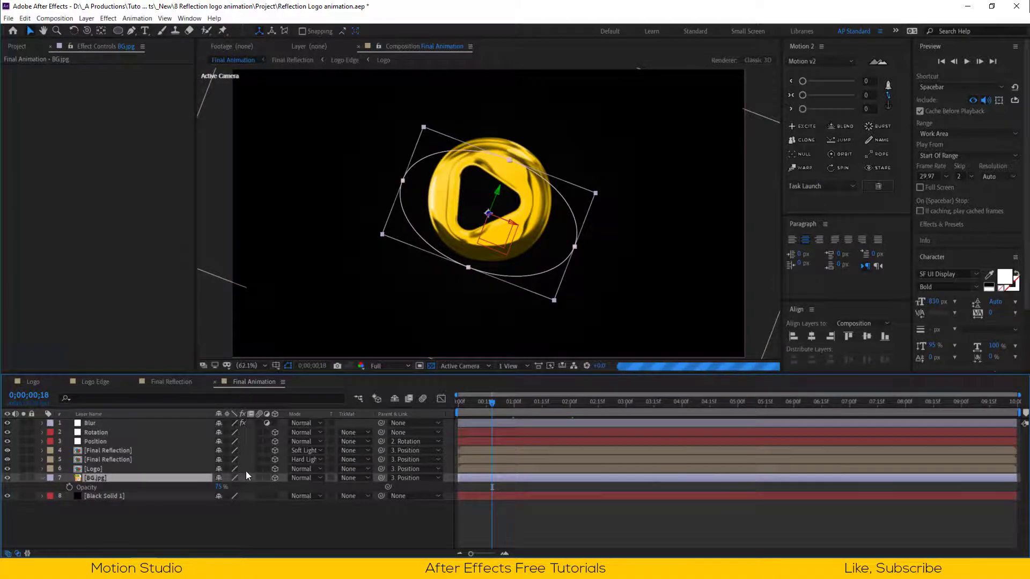
left_click(70, 487)
key("F2")
left_click(458, 407)
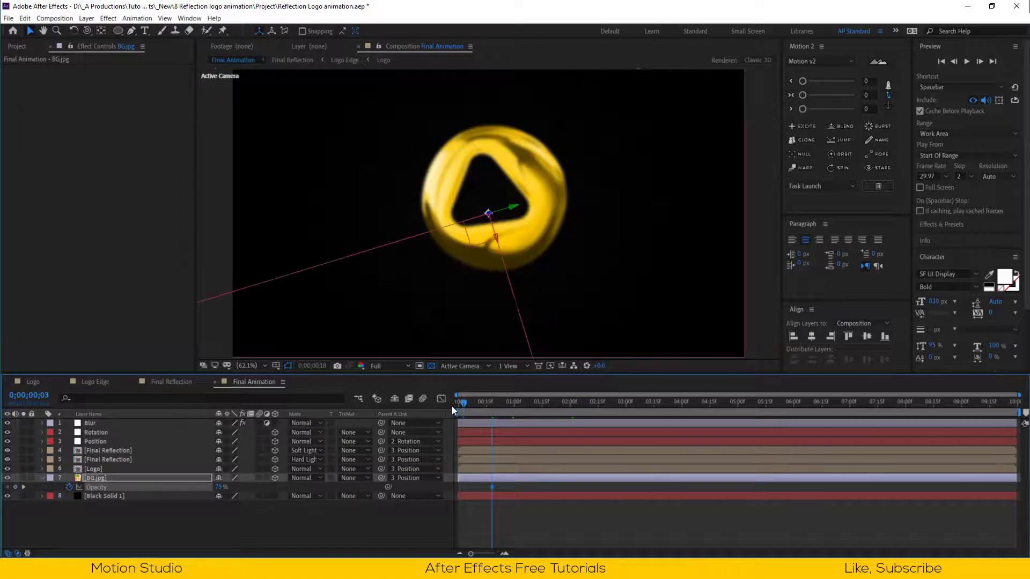
left_click(220, 487)
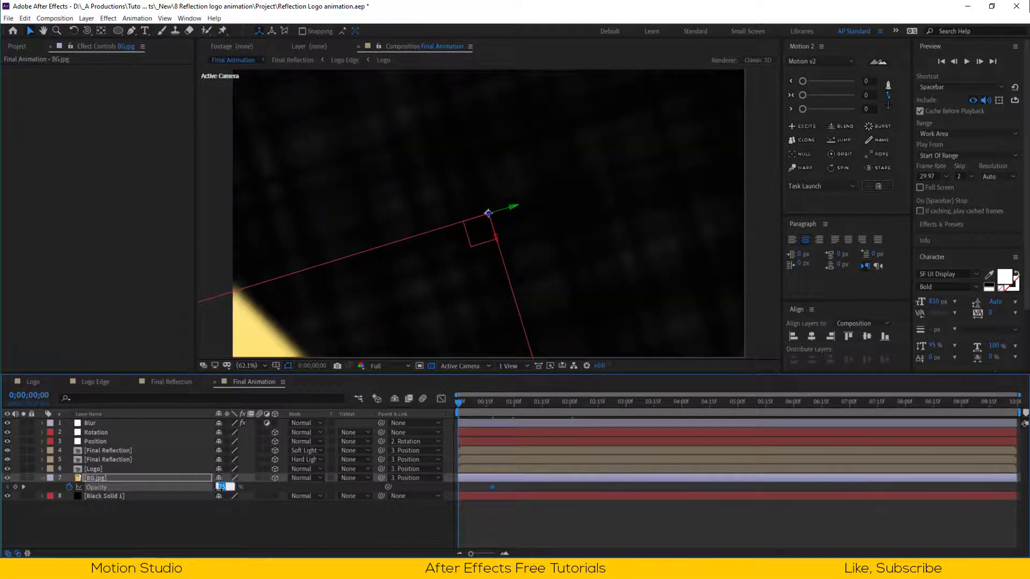
type("0")
key("Return")
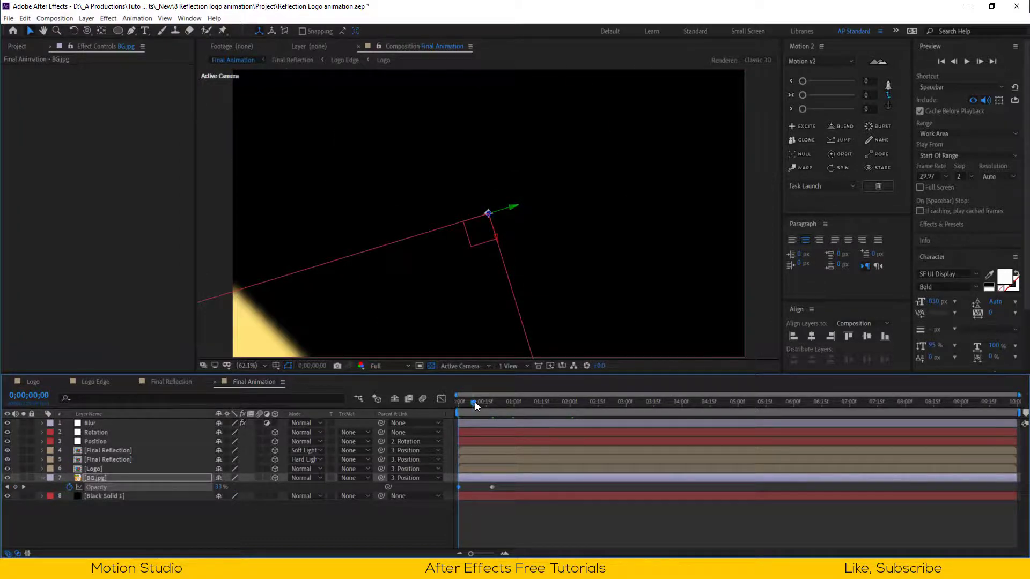
Check the background fade at 0;00;00;10 and 0;00;01;16
left_click(476, 401)
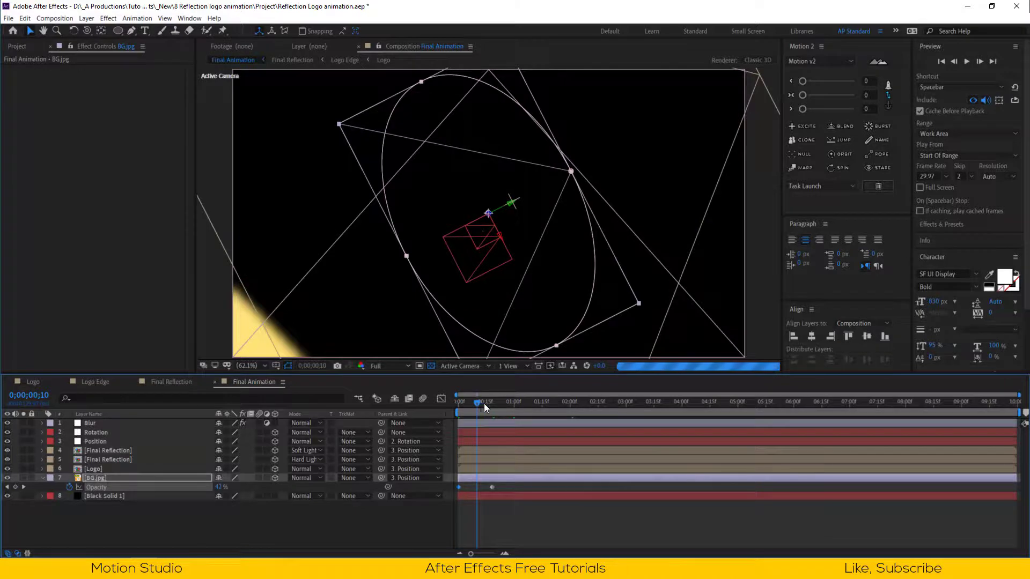
left_click_drag(500, 484, 452, 487)
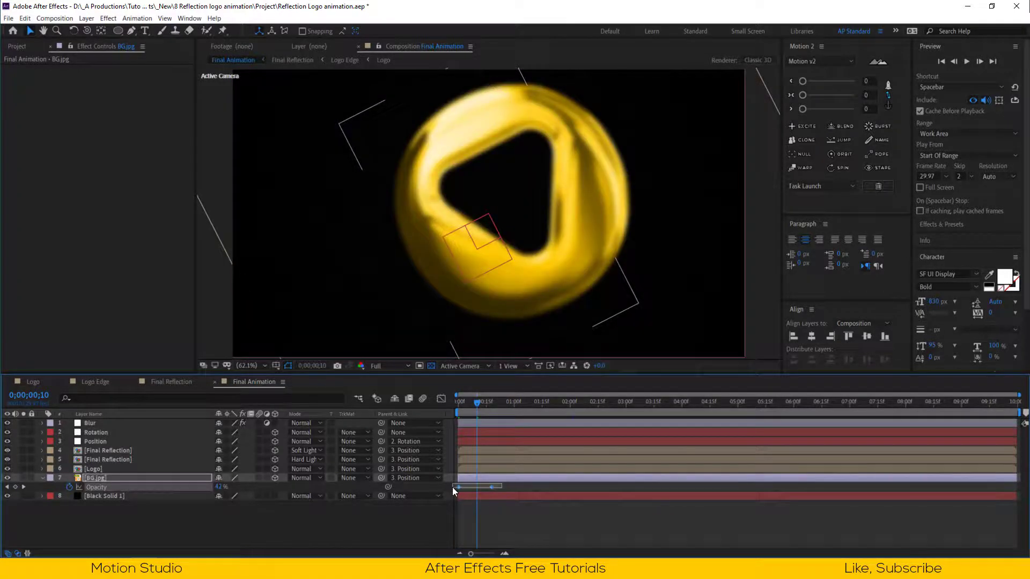
left_click(517, 519)
left_click(543, 403)
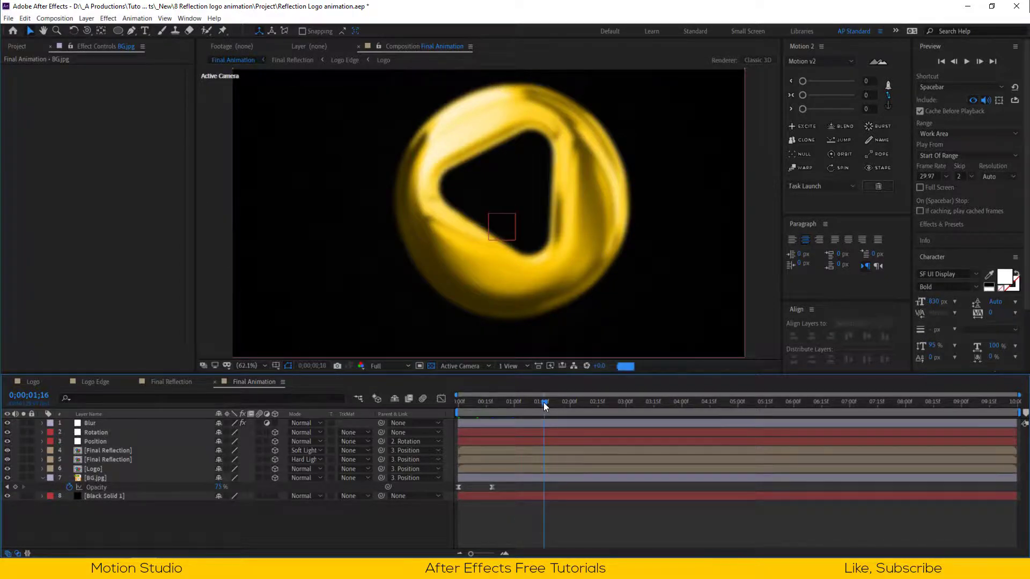
Add a 3D Null Object layer and rename it 'Position 2'
right_click(248, 527)
mouse_move(305, 427)
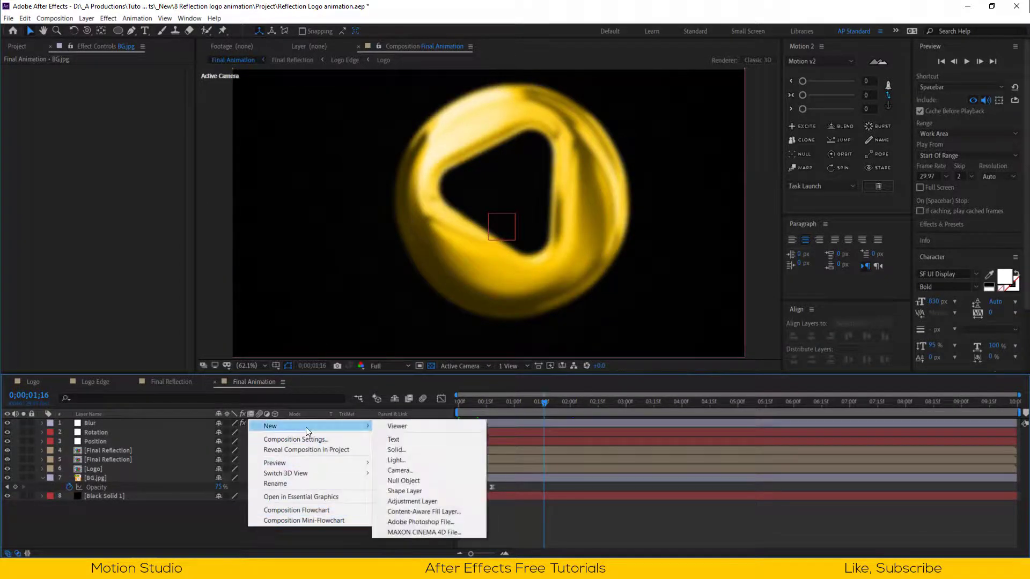
left_click(411, 470)
left_click(275, 423)
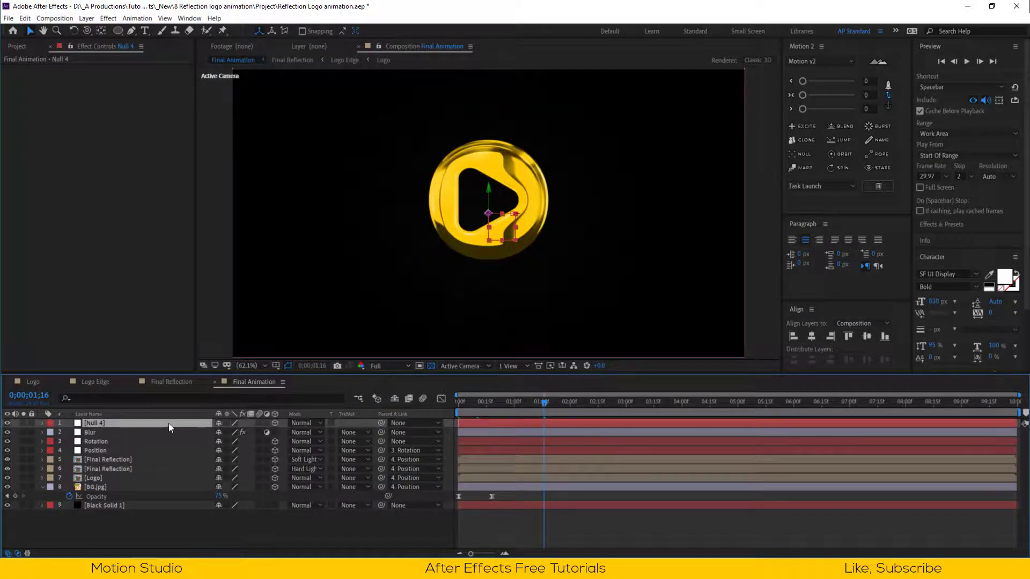
key("Return")
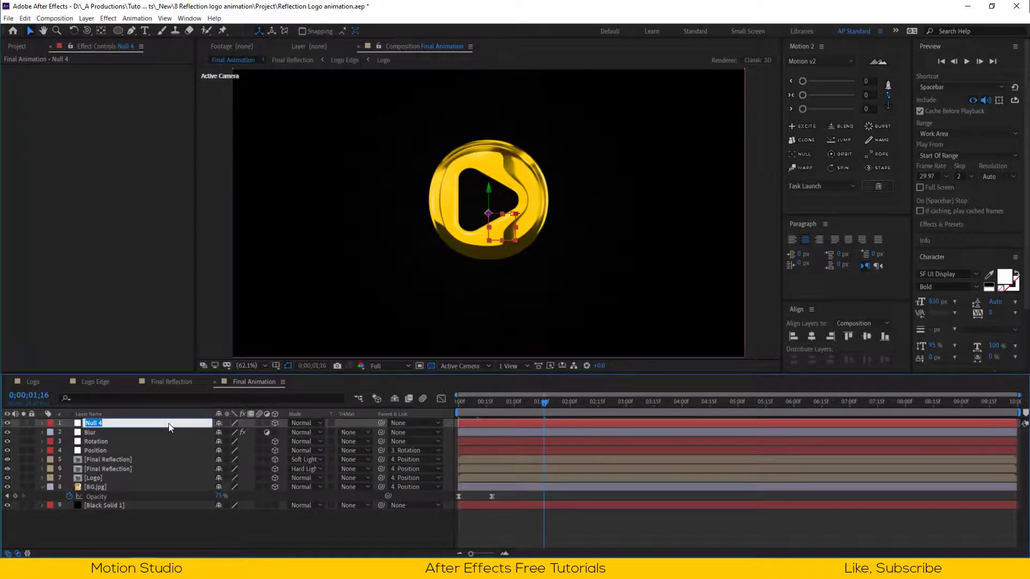
type("Position 2")
key("Return")
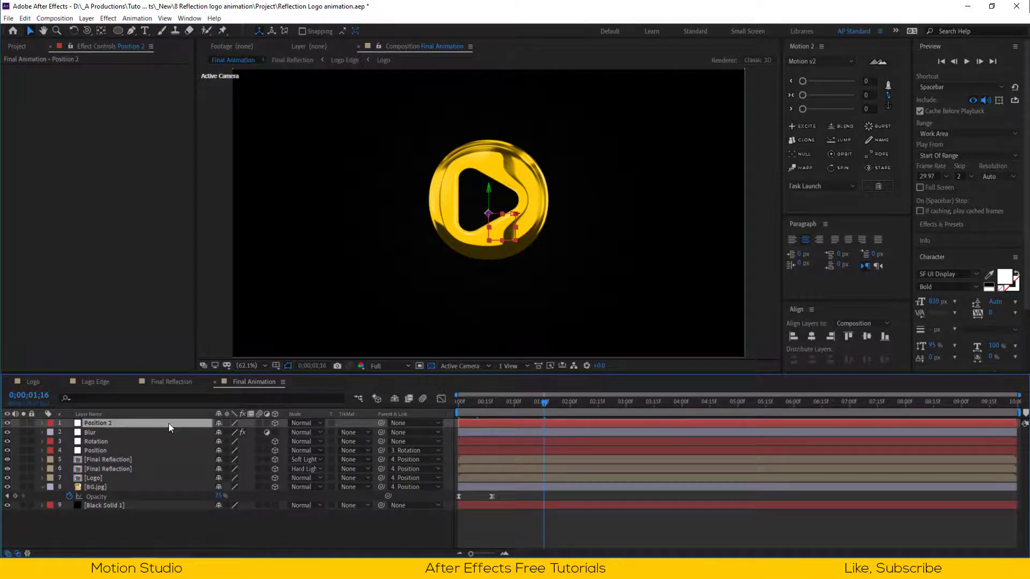
Parent the Rotation layer to the Position 2 null
left_click(133, 451)
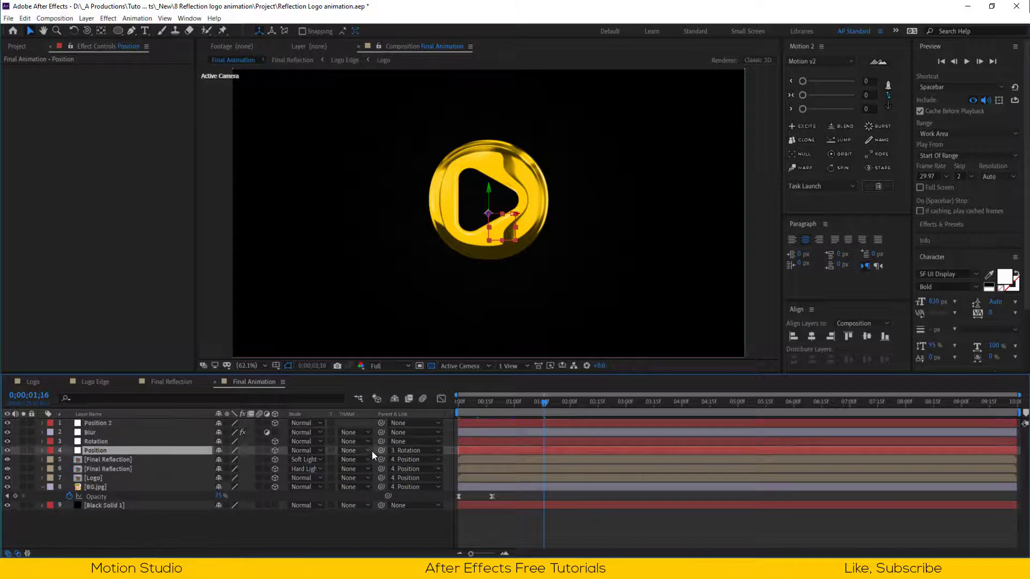
left_click(120, 440)
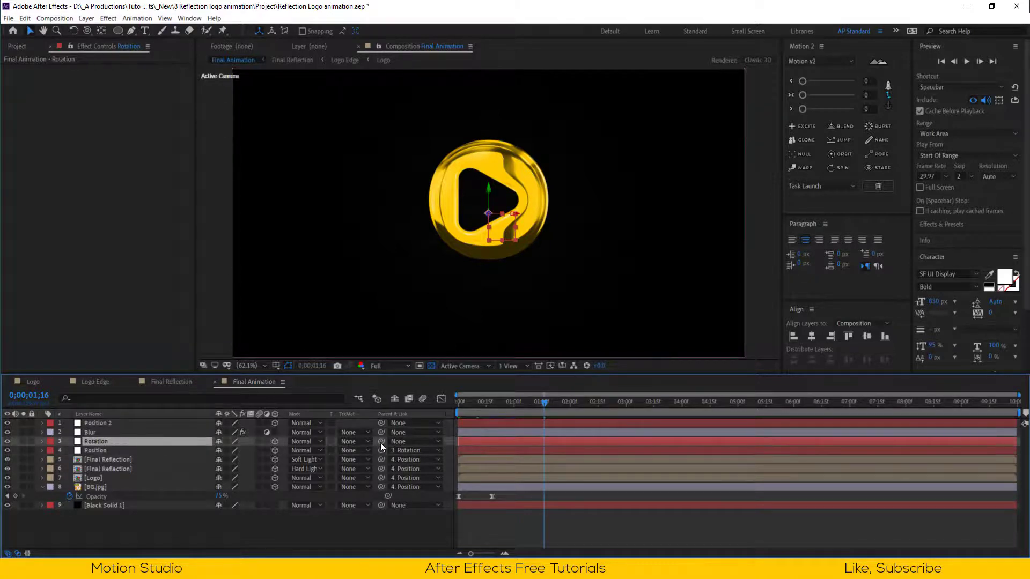
left_click_drag(380, 441, 125, 422)
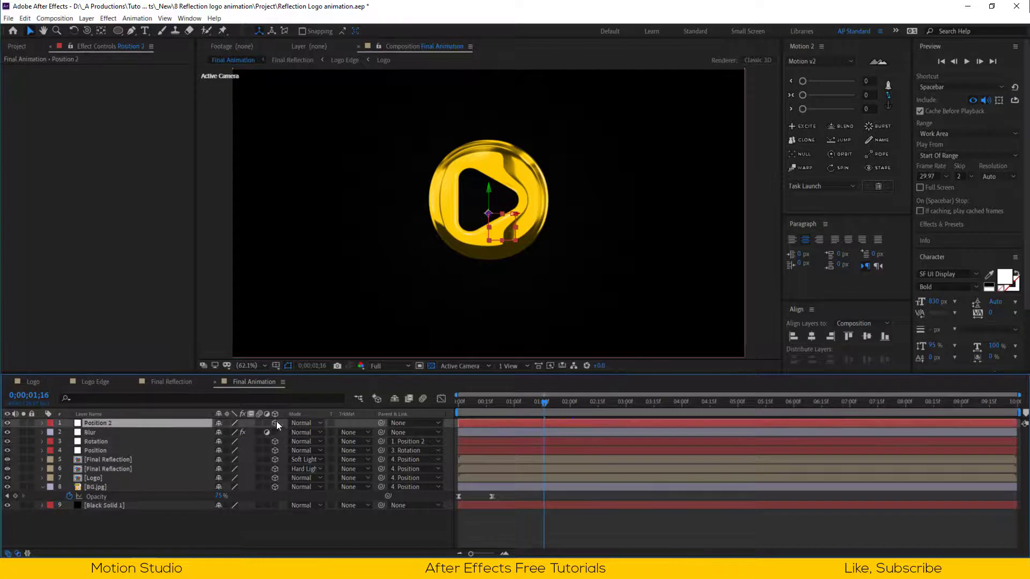
left_click(108, 449)
Add a starting Position keyframe on Position 2 at frame 0;00;00;24
key("p")
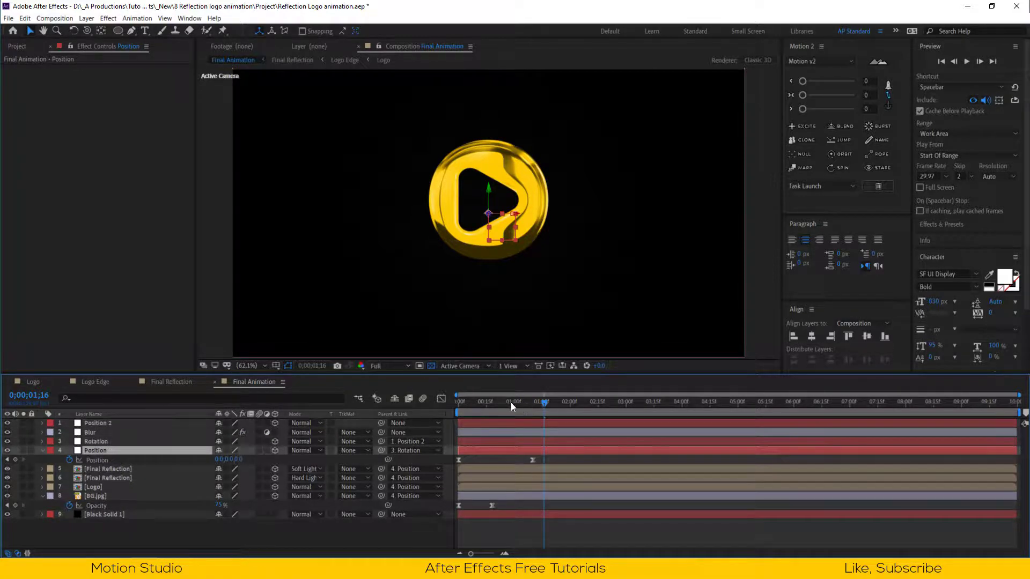
left_click(503, 403)
left_click(117, 423)
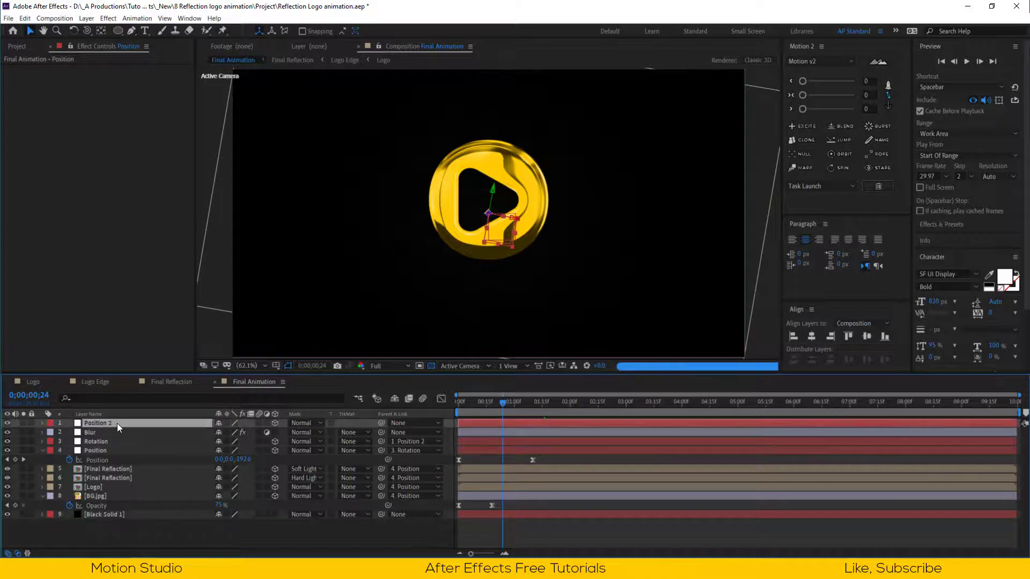
key("p")
left_click(67, 432)
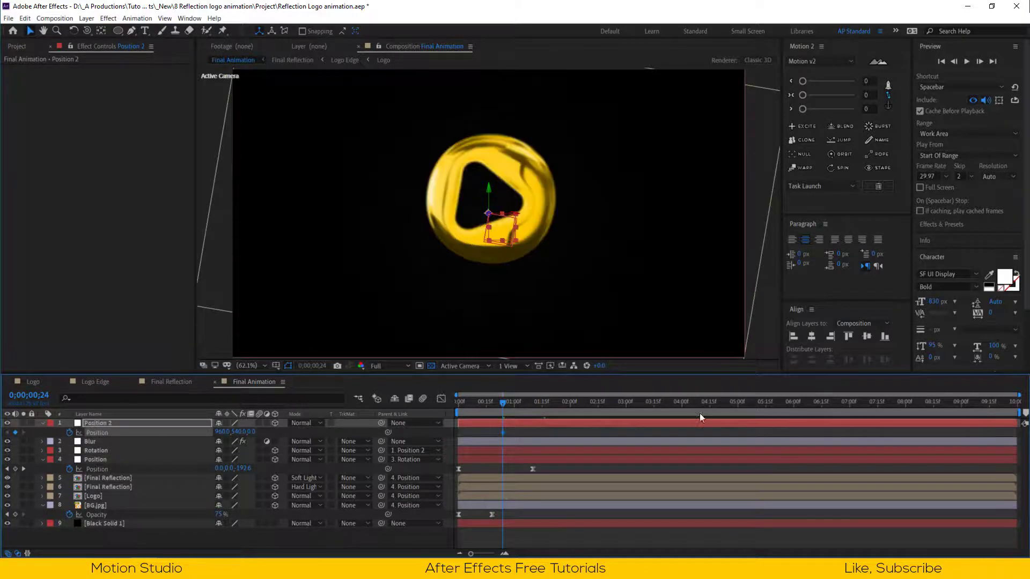
Set Position 2's Z position to 500 at 0;00;05;00
left_click(737, 406)
left_click(251, 433)
type("-5")
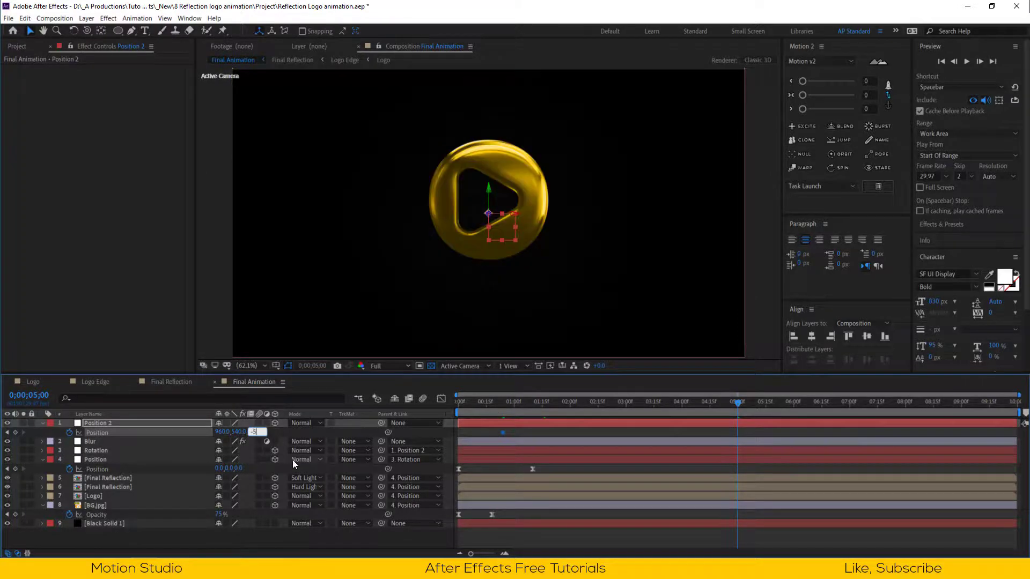
type("00")
key("Return")
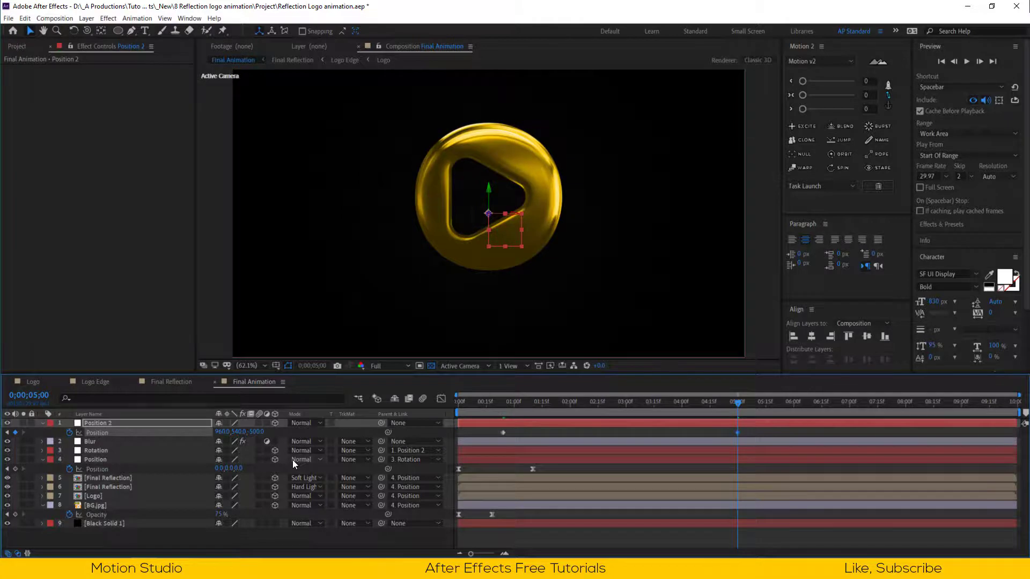
left_click(257, 432)
type("500")
key("Return")
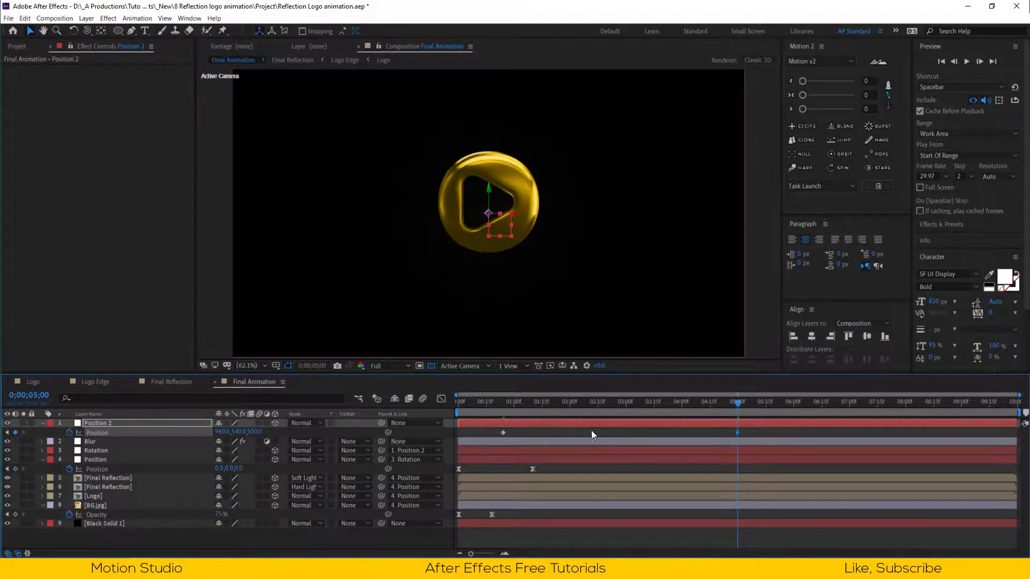
Collapse the Position 2, Position and BG.jpg layers with the time near 4 seconds
left_click(607, 541)
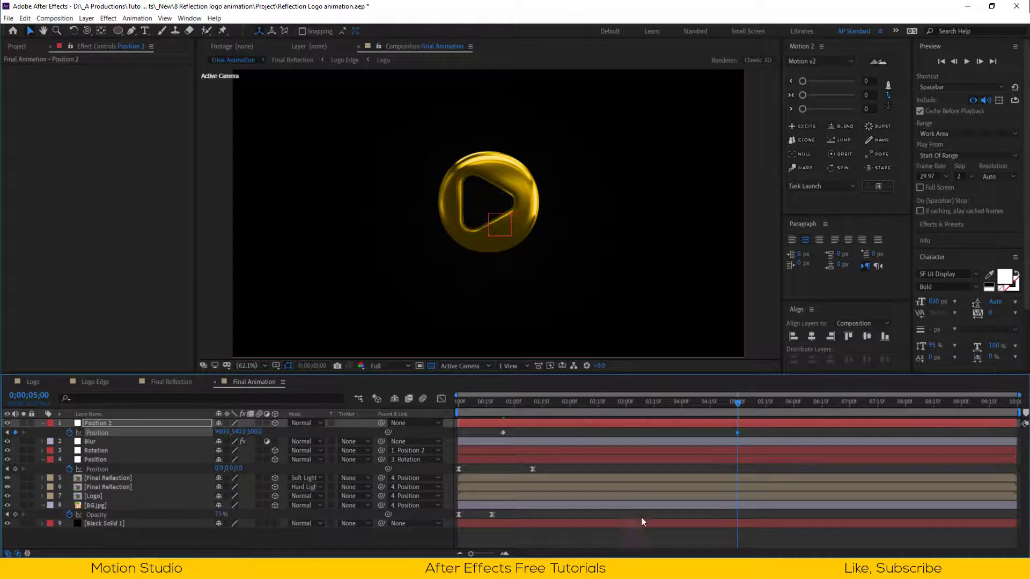
left_click(685, 406)
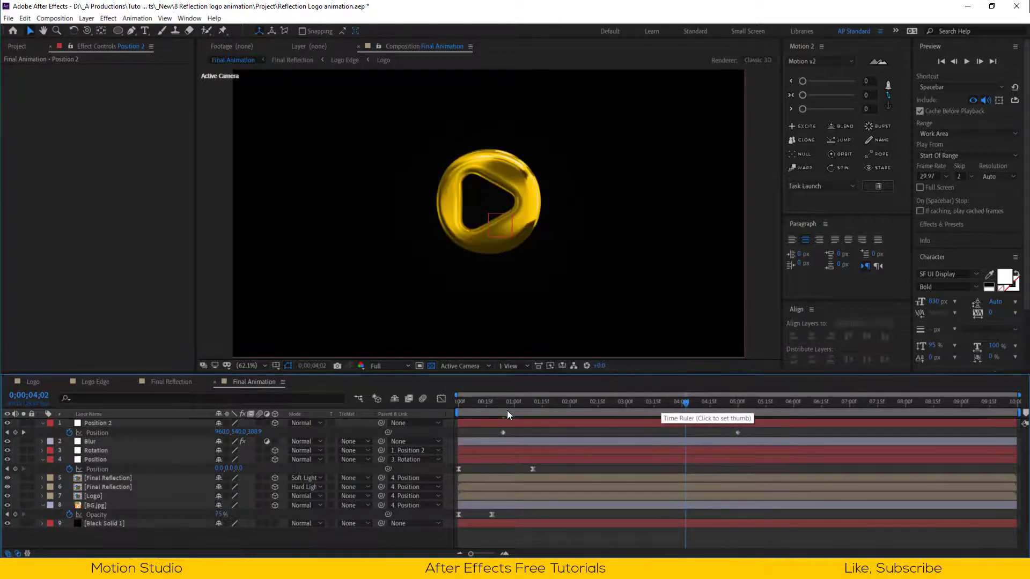
left_click(44, 423)
left_click(42, 451)
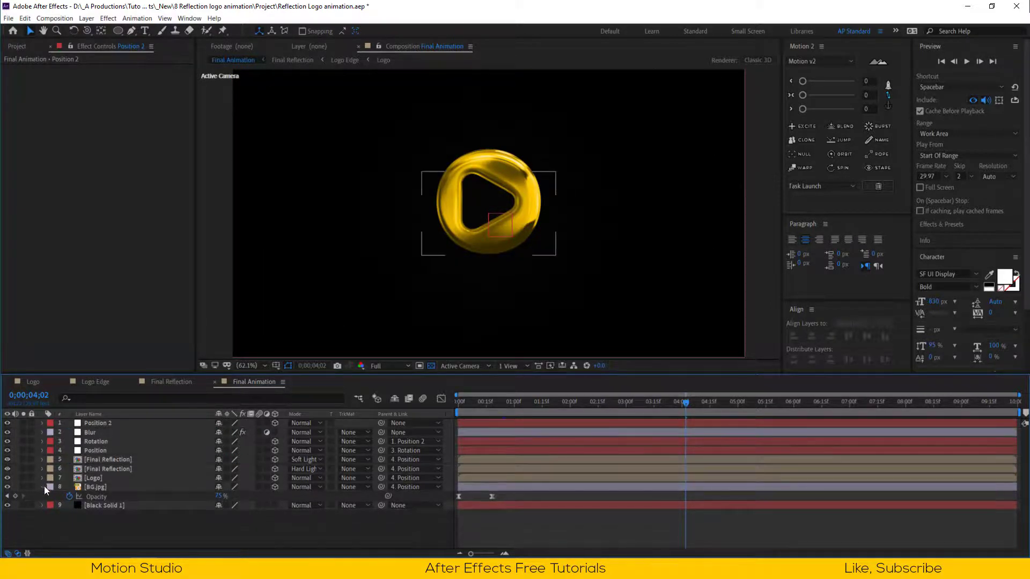
left_click(42, 487)
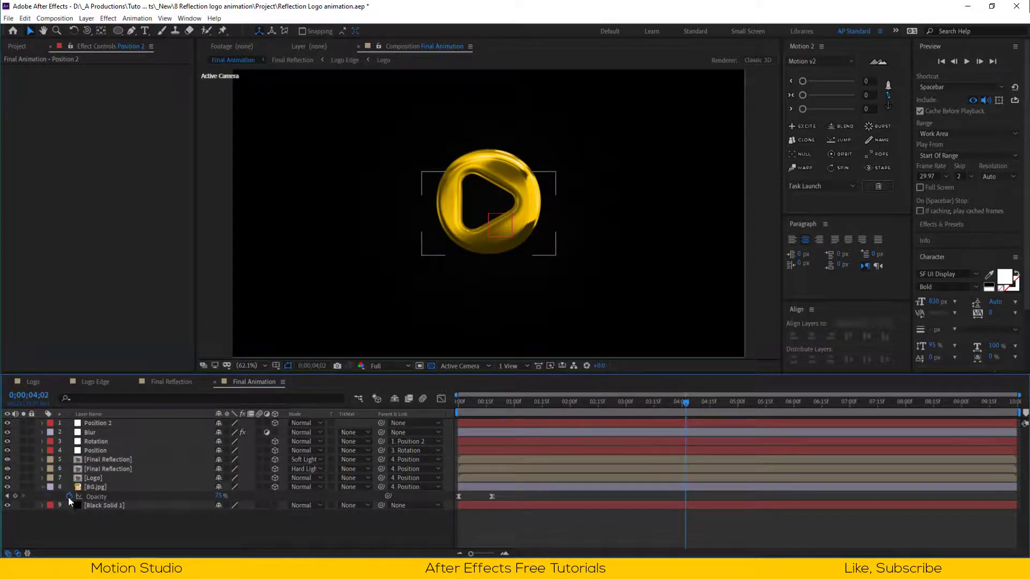
Create a 'Your Company' text layer in the composition at 150 px
left_click(146, 30)
left_click(404, 292)
type("You")
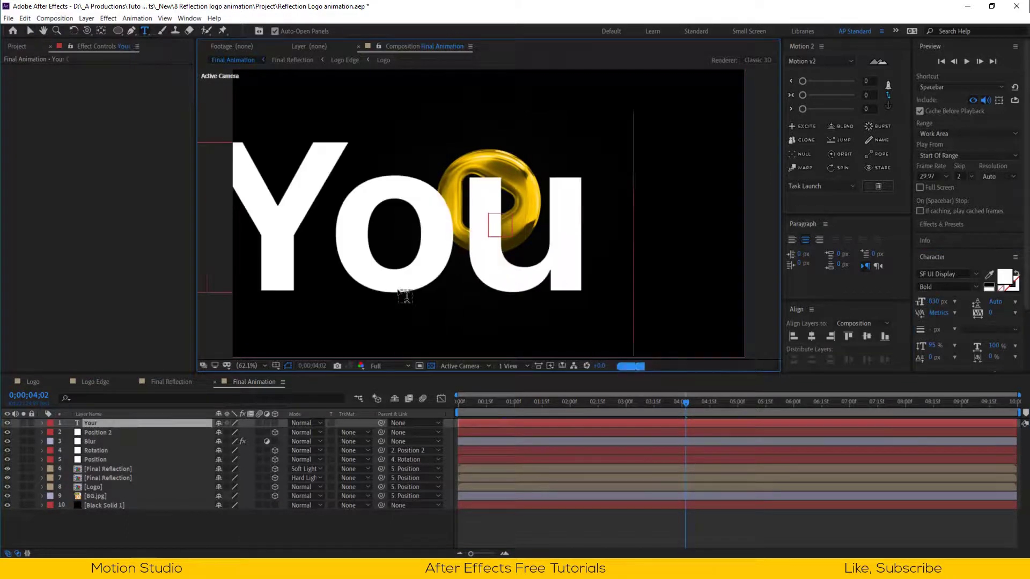
type("r Company")
left_click(935, 302)
type("15")
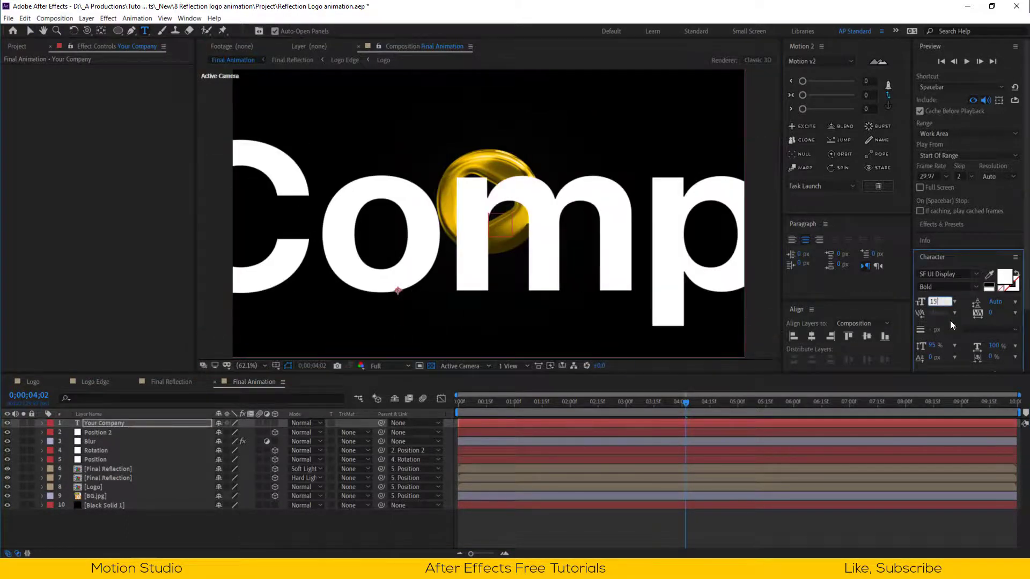
type("0")
key("Return")
Set the text to Segoe UI Symbol Regular at 75 px
left_click(949, 287)
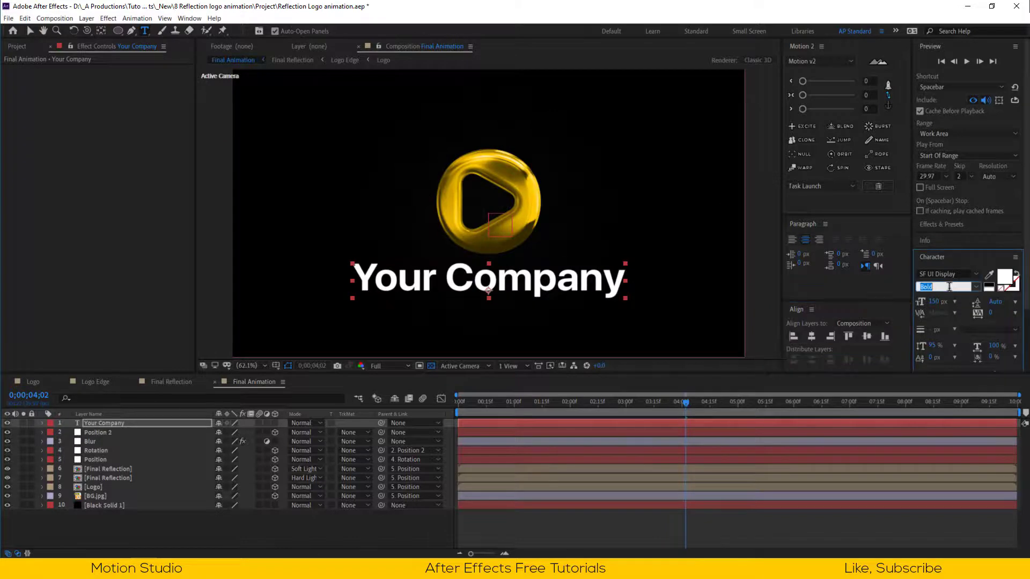
left_click(963, 274)
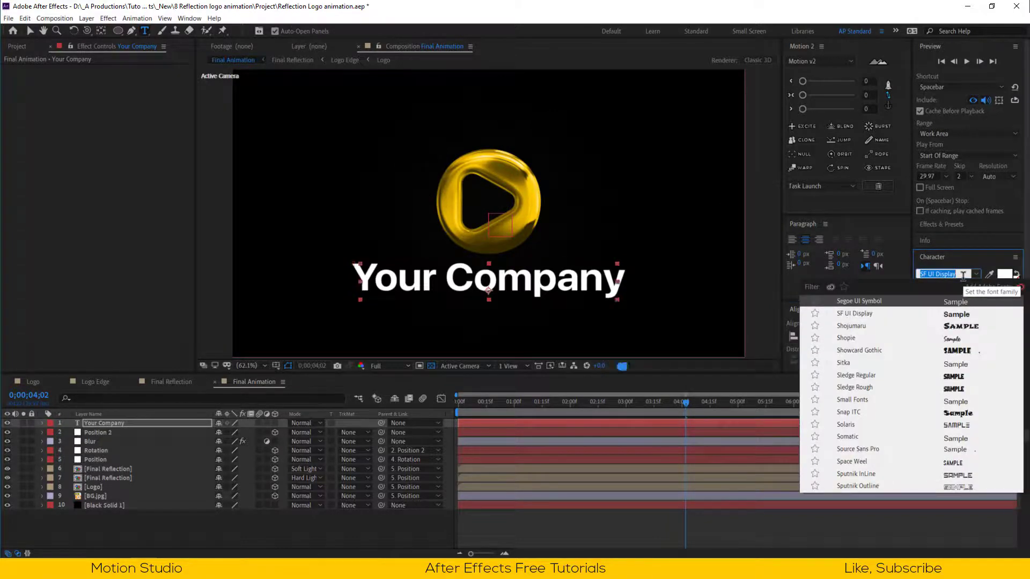
left_click(939, 310)
left_click(934, 302)
type("75")
key("Return")
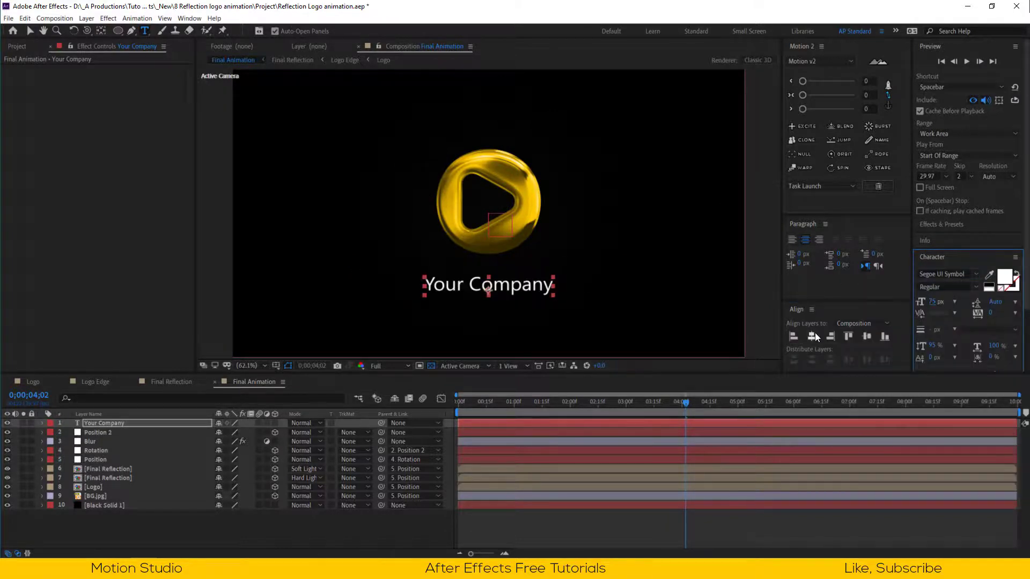
left_click(171, 424)
Apply the Blur By Word preset to the Your Company text layer
key("ctrl+space")
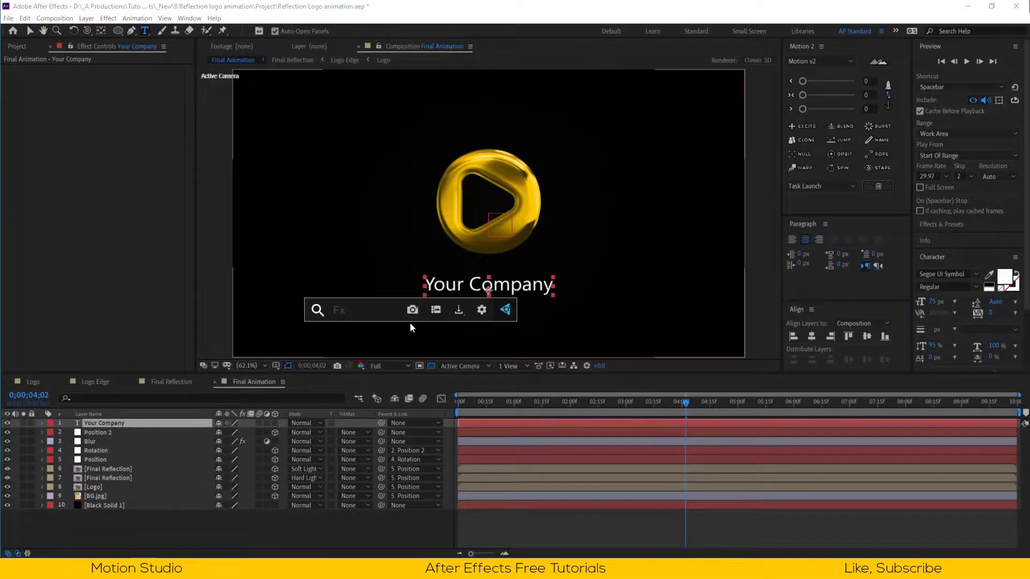
type("blur")
type(" g")
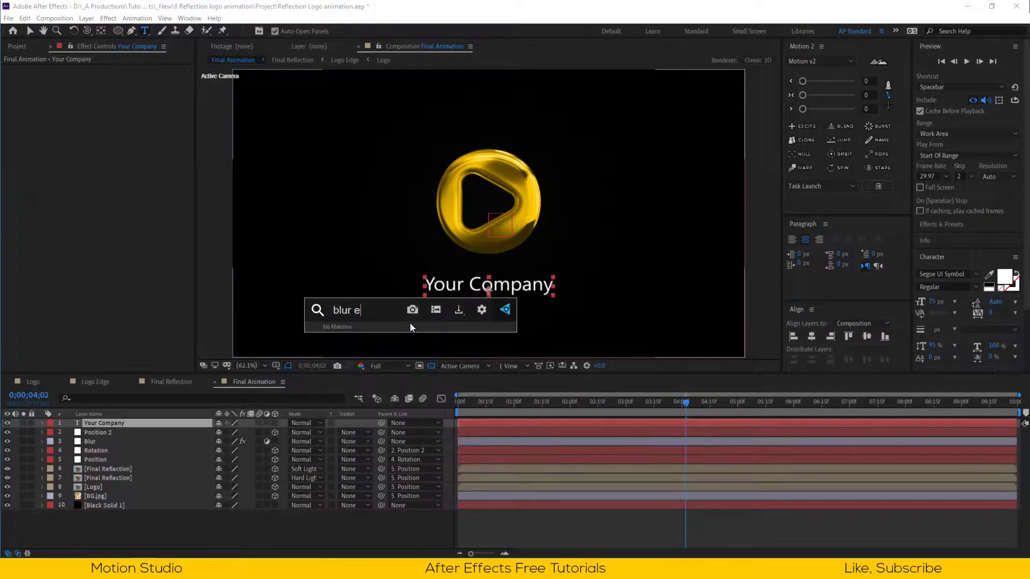
key("BackSpace")
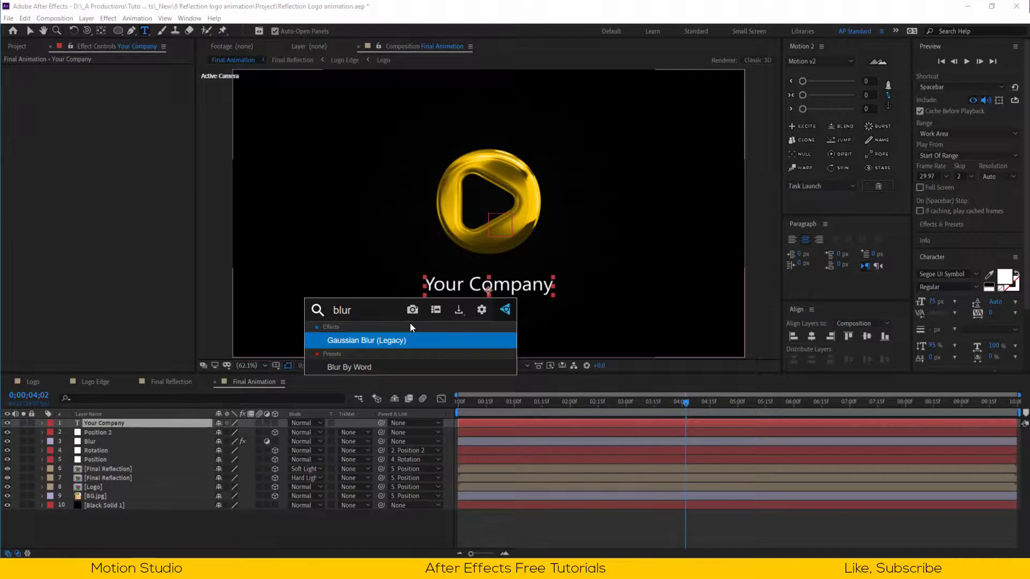
key("Down")
key("Return")
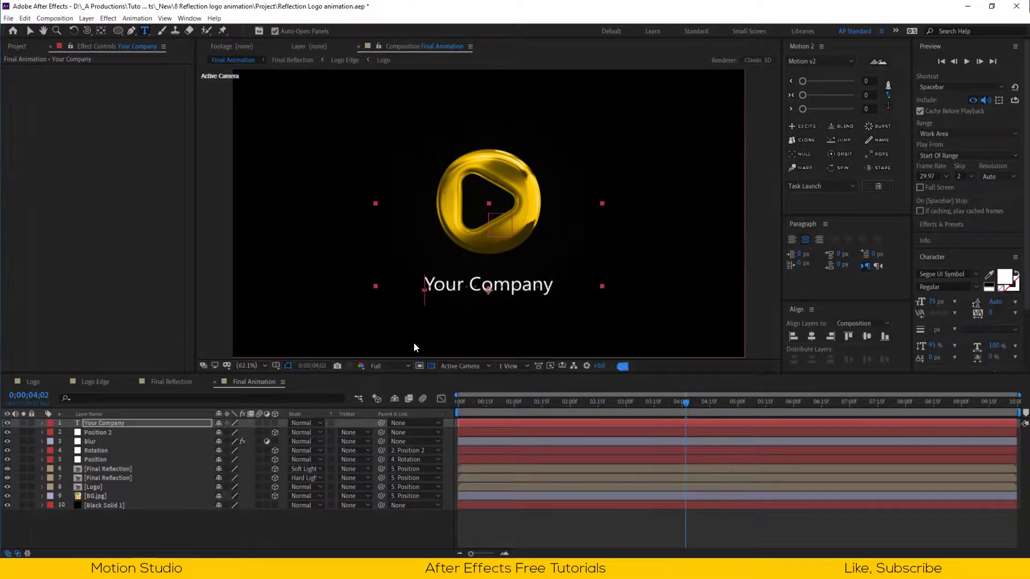
Shift both Offset keyframes earlier and check the text around 1:26
key("u")
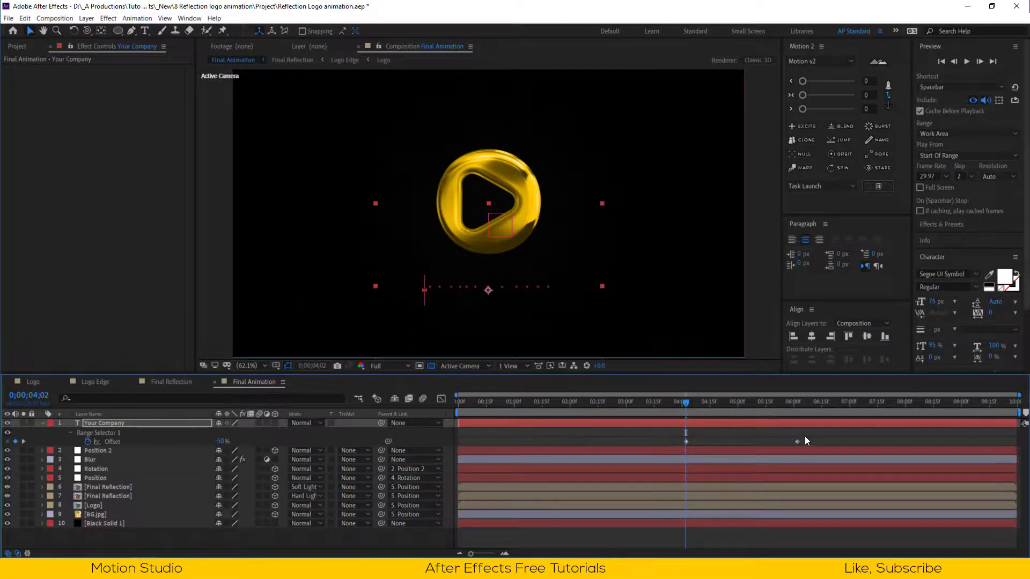
left_click_drag(807, 434, 692, 450)
left_click_drag(685, 442, 551, 442)
left_click(562, 402)
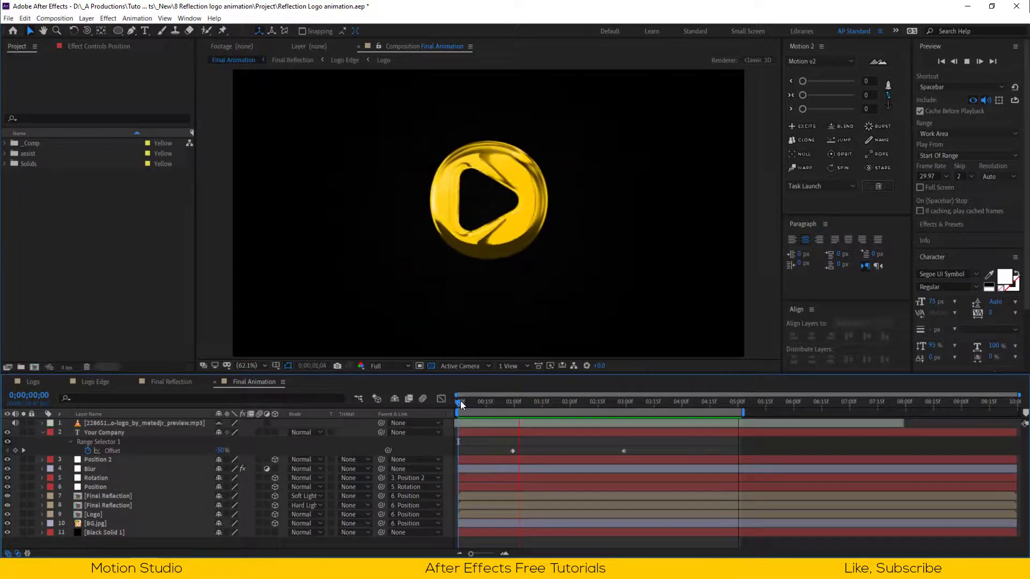
left_click(501, 403)
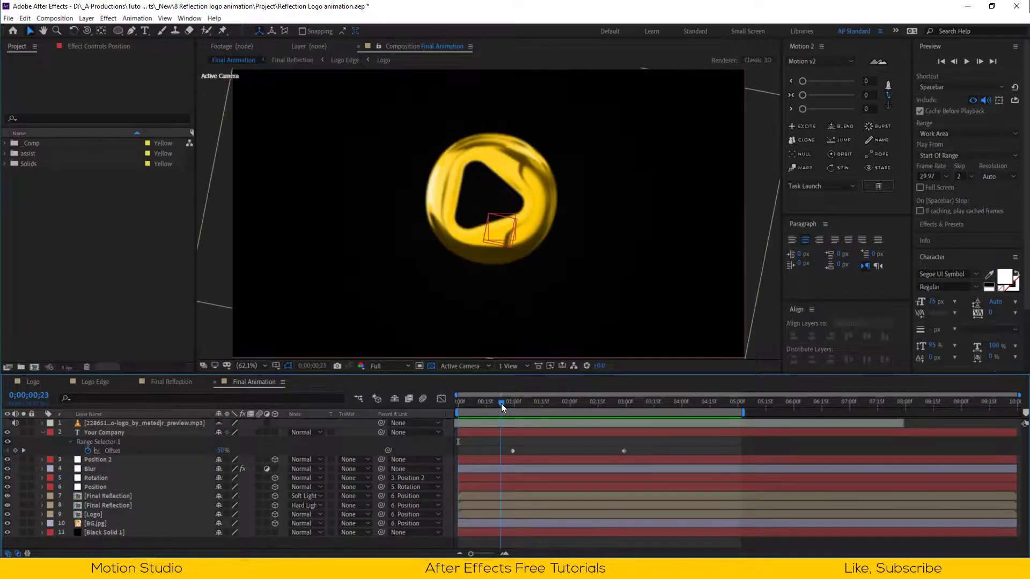
left_click_drag(501, 403, 604, 413)
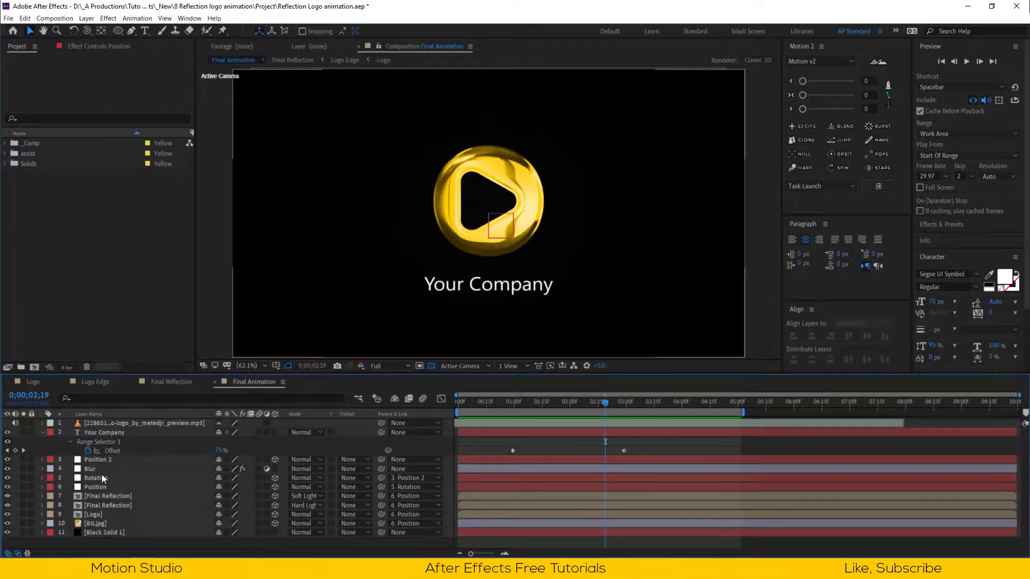
left_click(103, 488)
Drag the last Position keyframe's influence handle left in the speed graph, then preview from the start
left_click(42, 487)
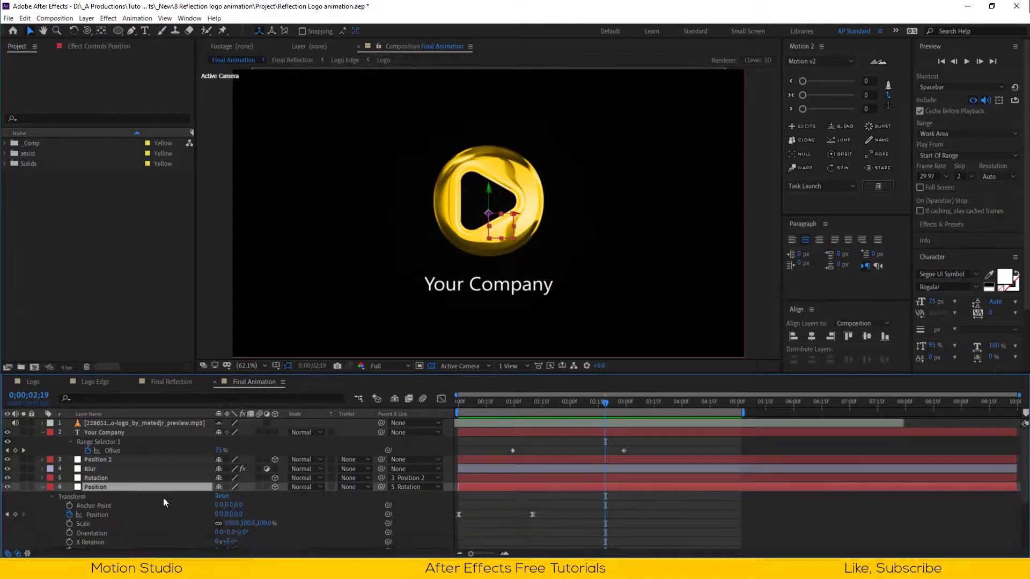
scroll(129, 485, "down", 2)
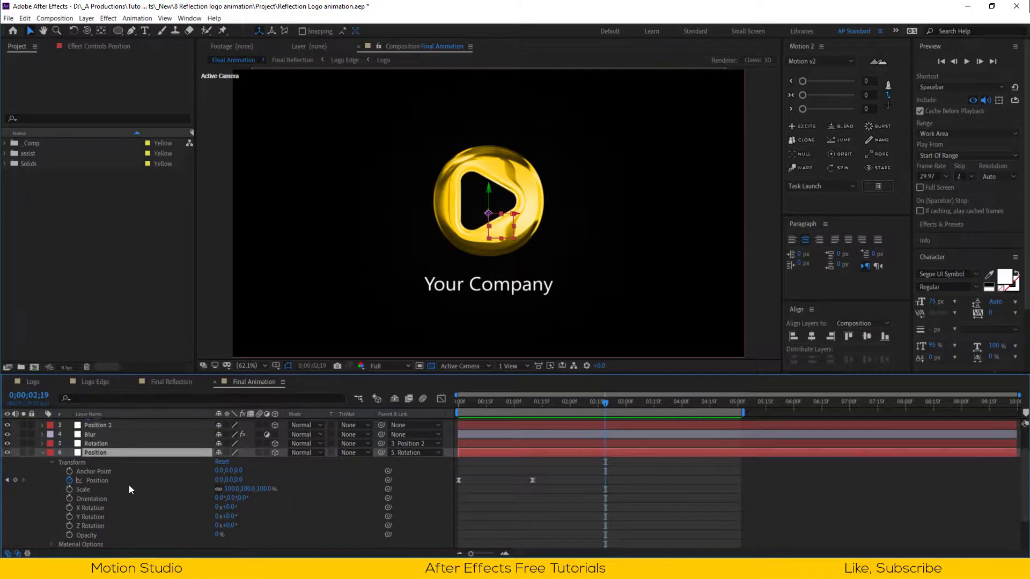
left_click(440, 399)
left_click_drag(549, 508, 480, 525)
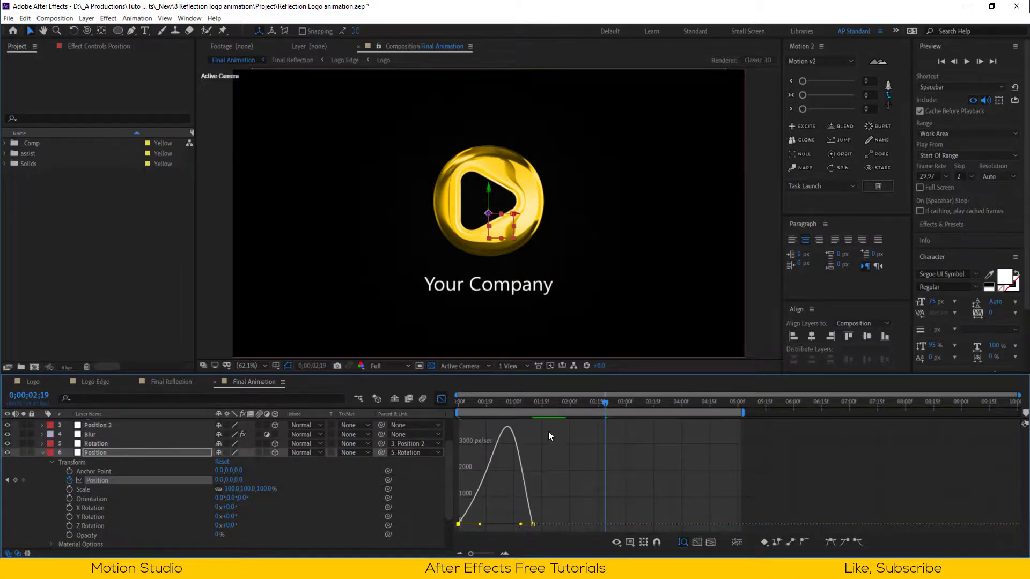
left_click_drag(472, 406, 450, 408)
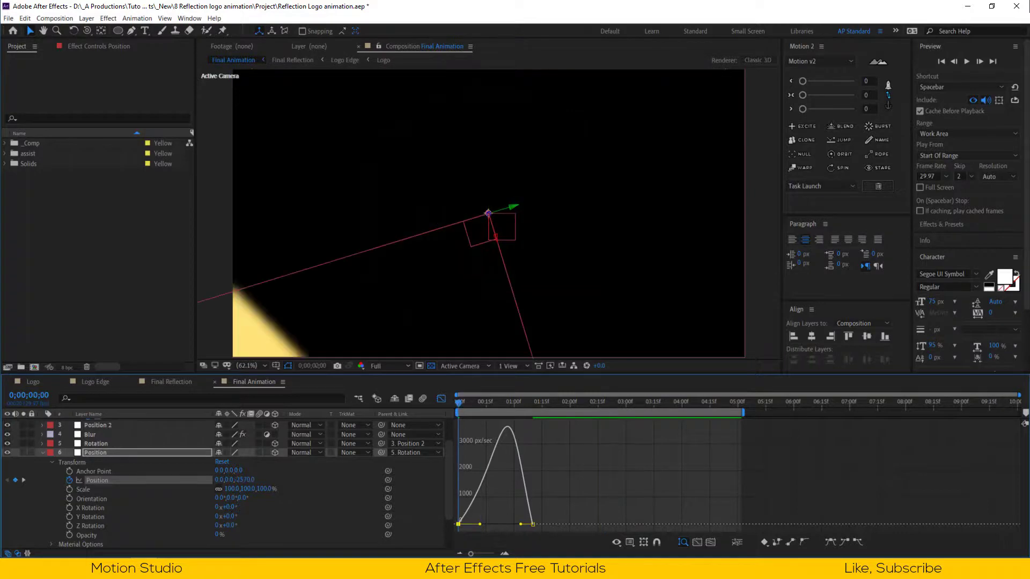
key("space")
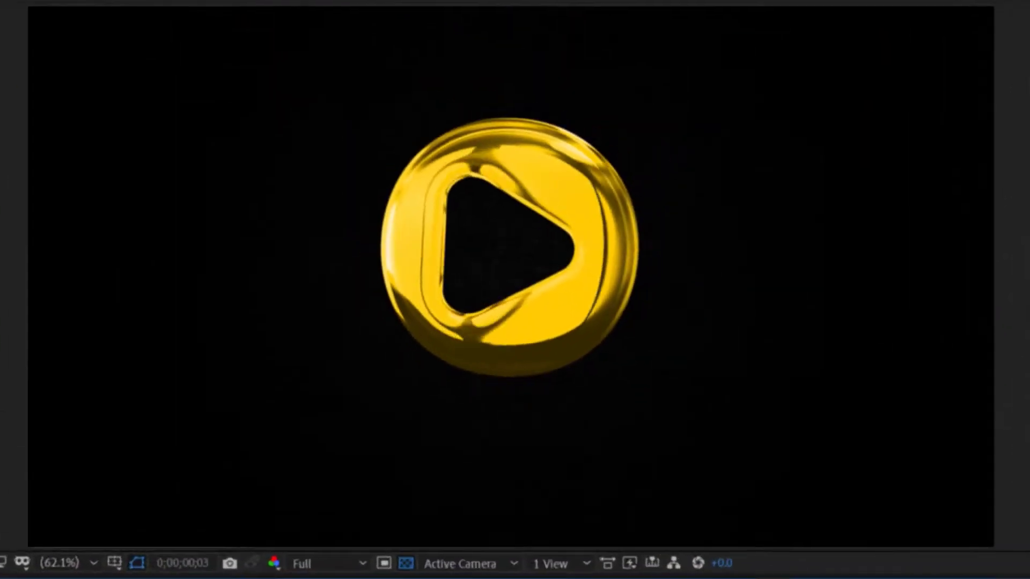